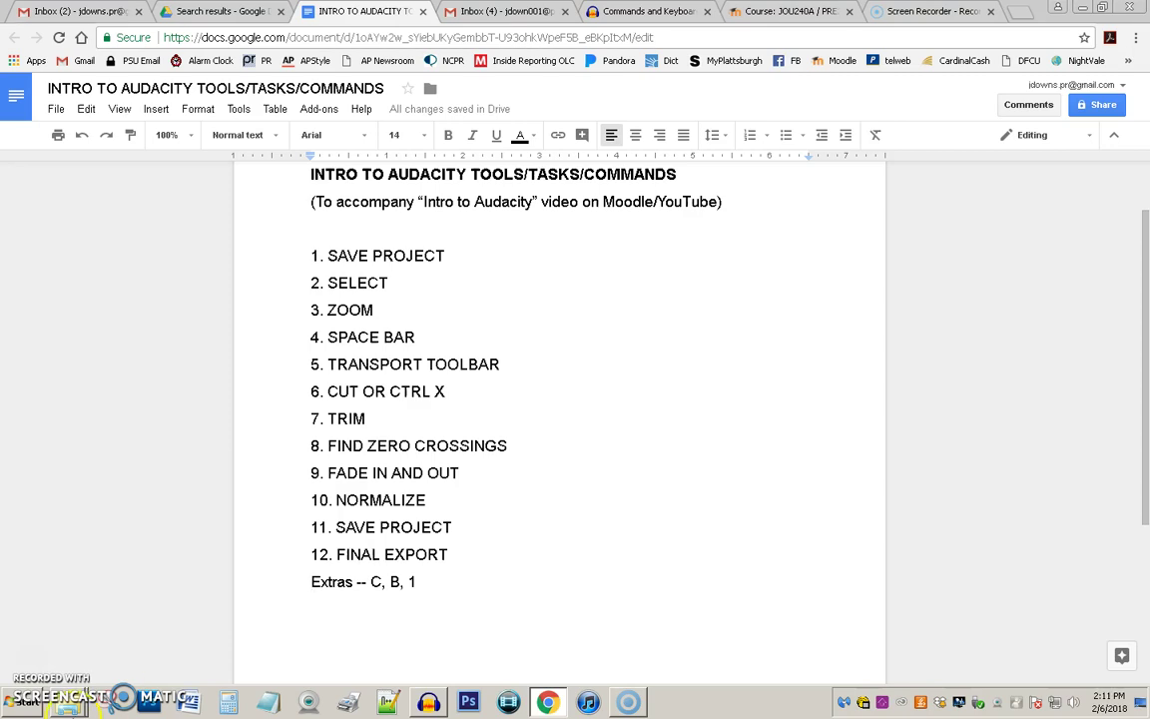
Browse Explorer to the music-edit > orignals folder, then switch to the empty Audacity project
{"action": "left_click", "coordinate": [80, 597]}
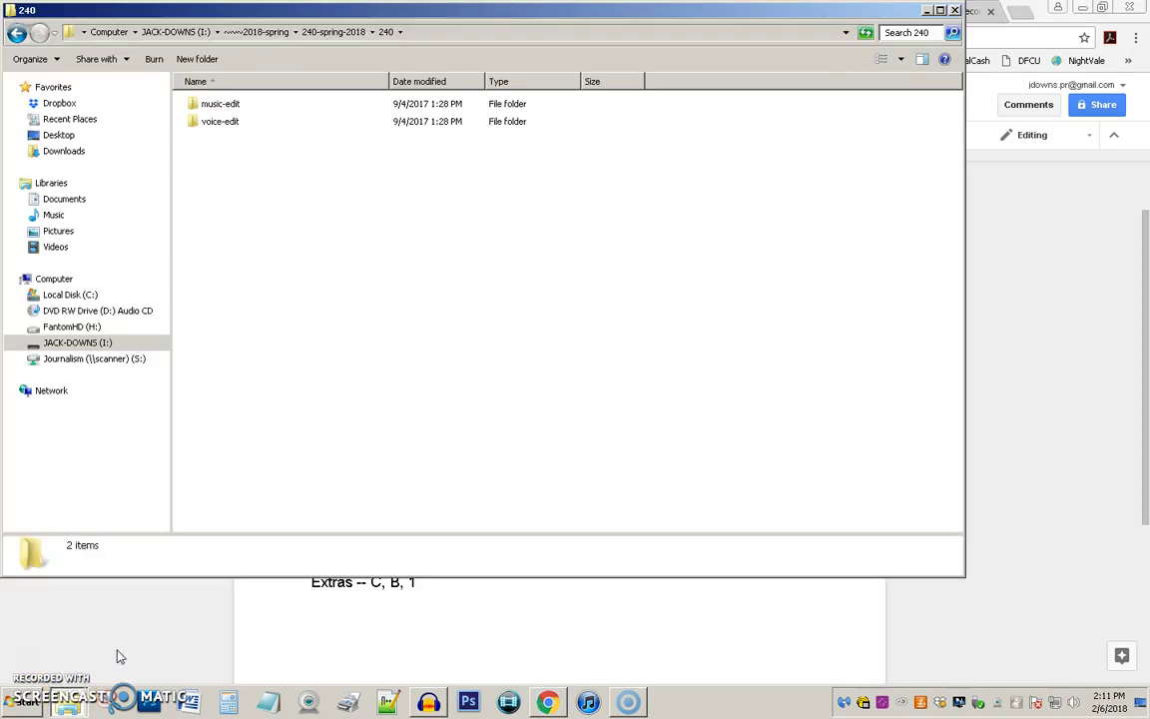
{"action": "double_click", "coordinate": [224, 107]}
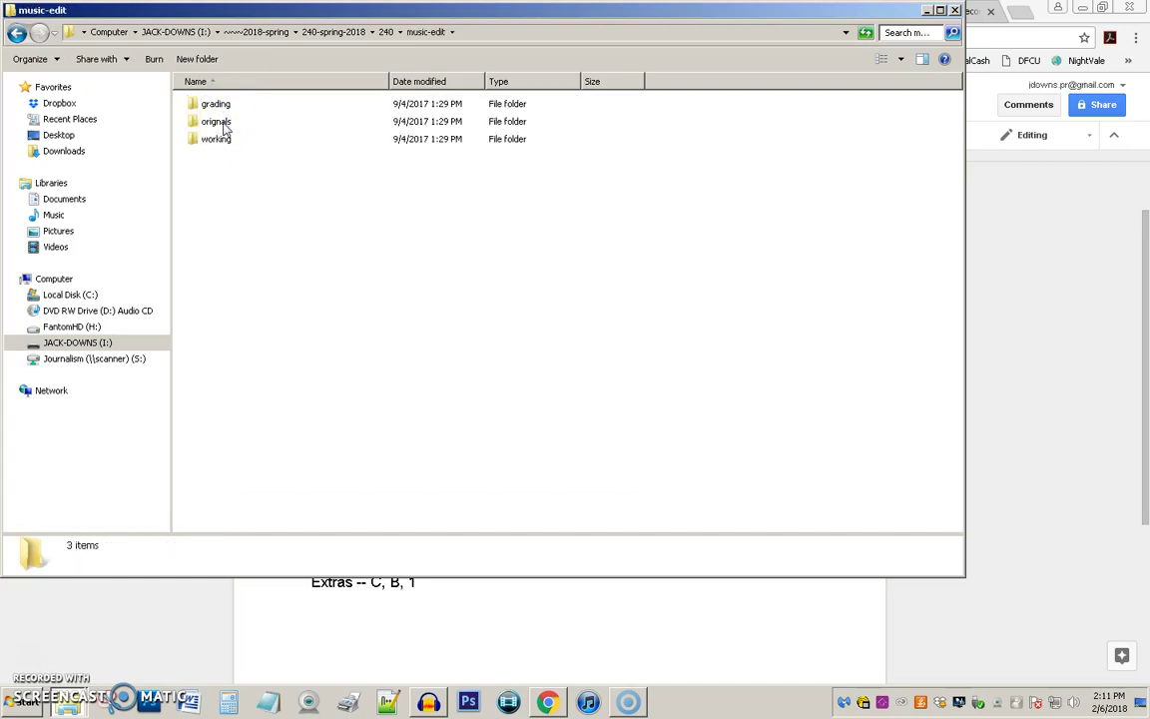
{"action": "double_click", "coordinate": [221, 122]}
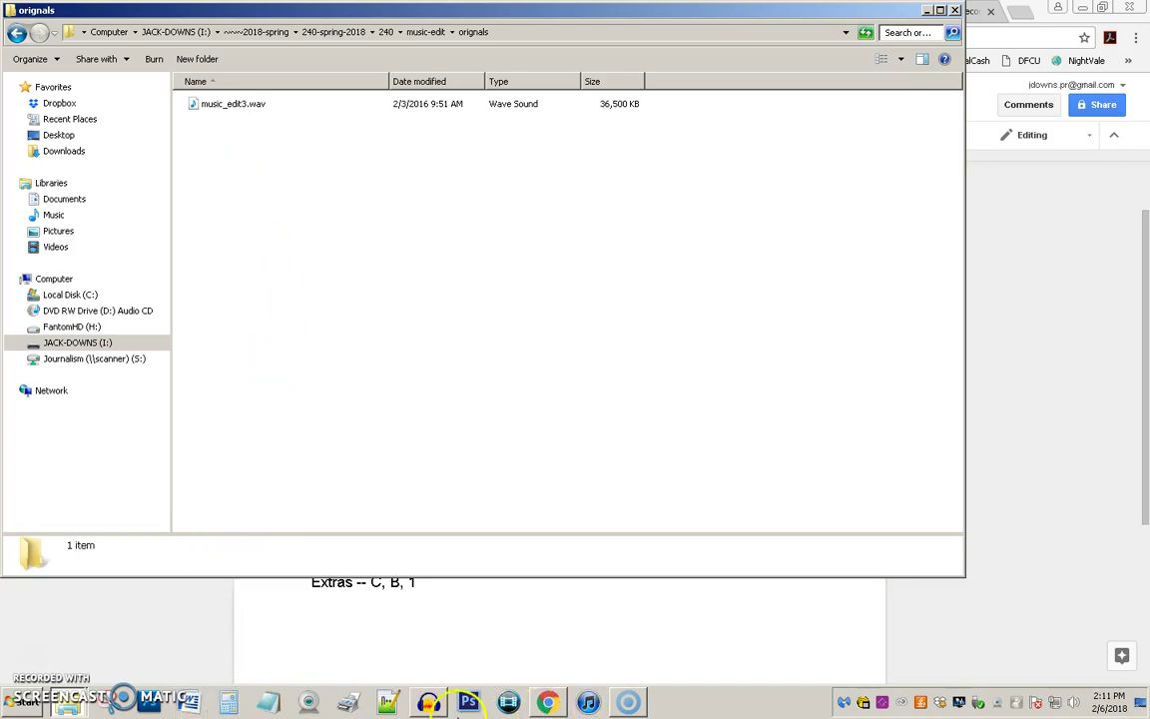
{"action": "left_click", "coordinate": [431, 703]}
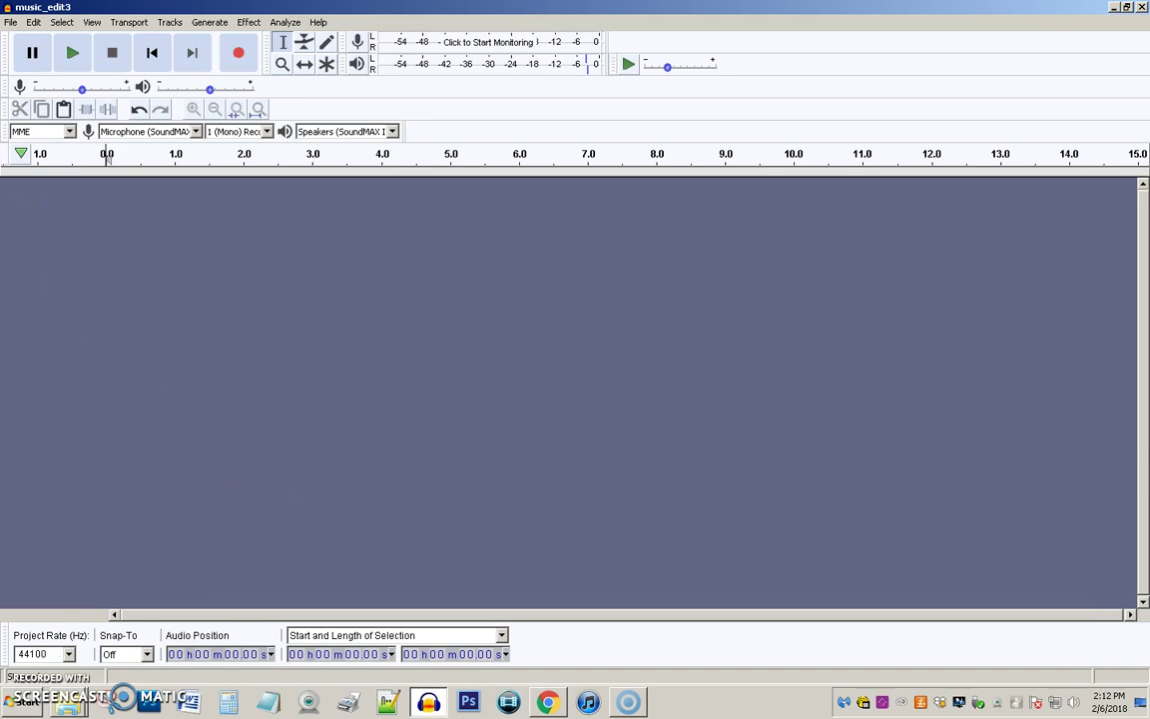
Import music_edit3.wav from 240 > music-edit > orignals via File > Import > Audio
{"action": "left_click", "coordinate": [12, 24]}
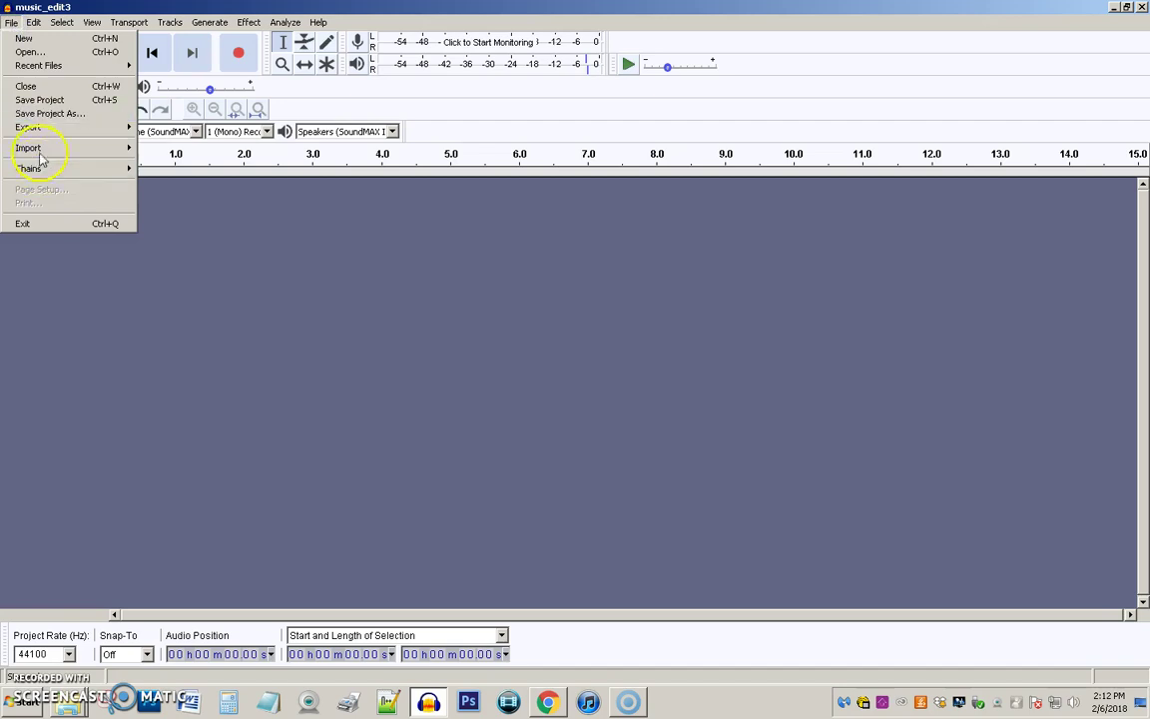
{"action": "mouse_move", "coordinate": [41, 157]}
{"action": "left_click", "coordinate": [162, 148]}
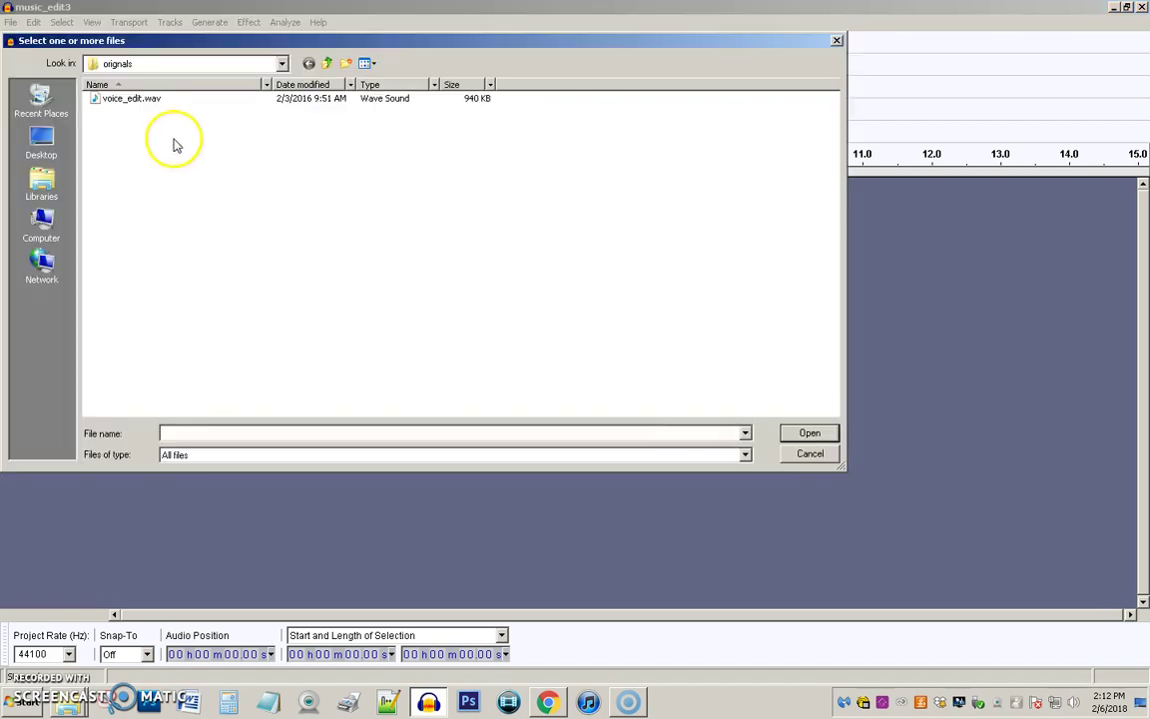
{"action": "left_click", "coordinate": [326, 63]}
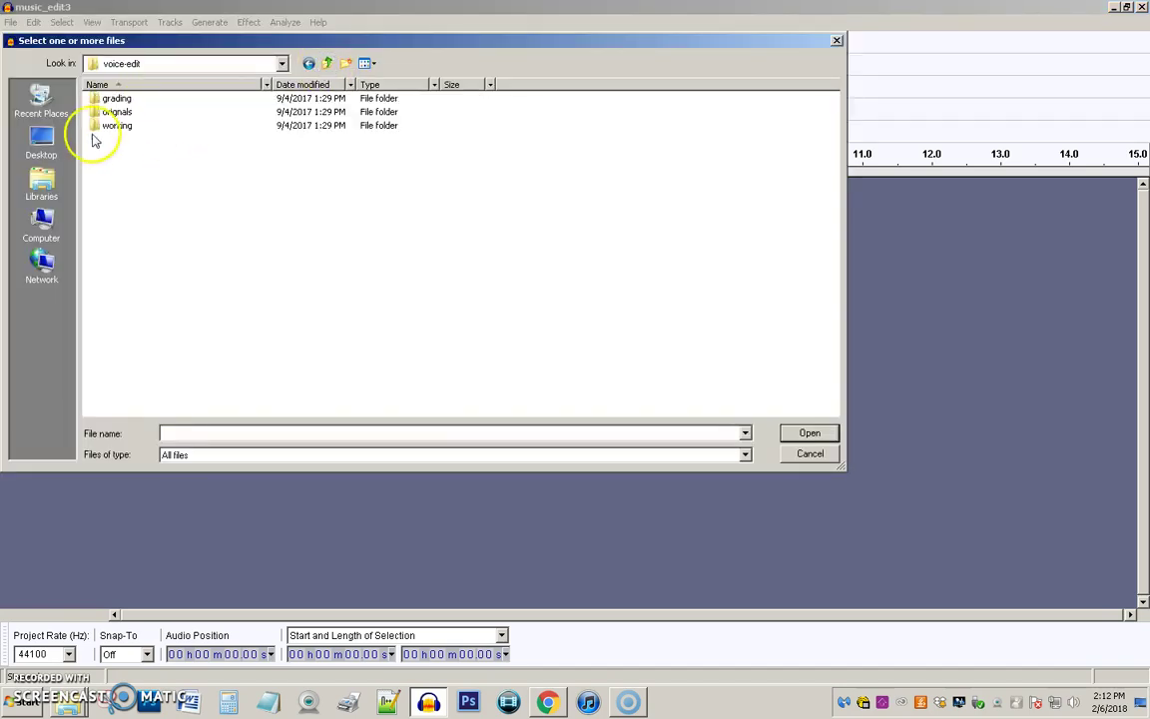
{"action": "left_click", "coordinate": [326, 63]}
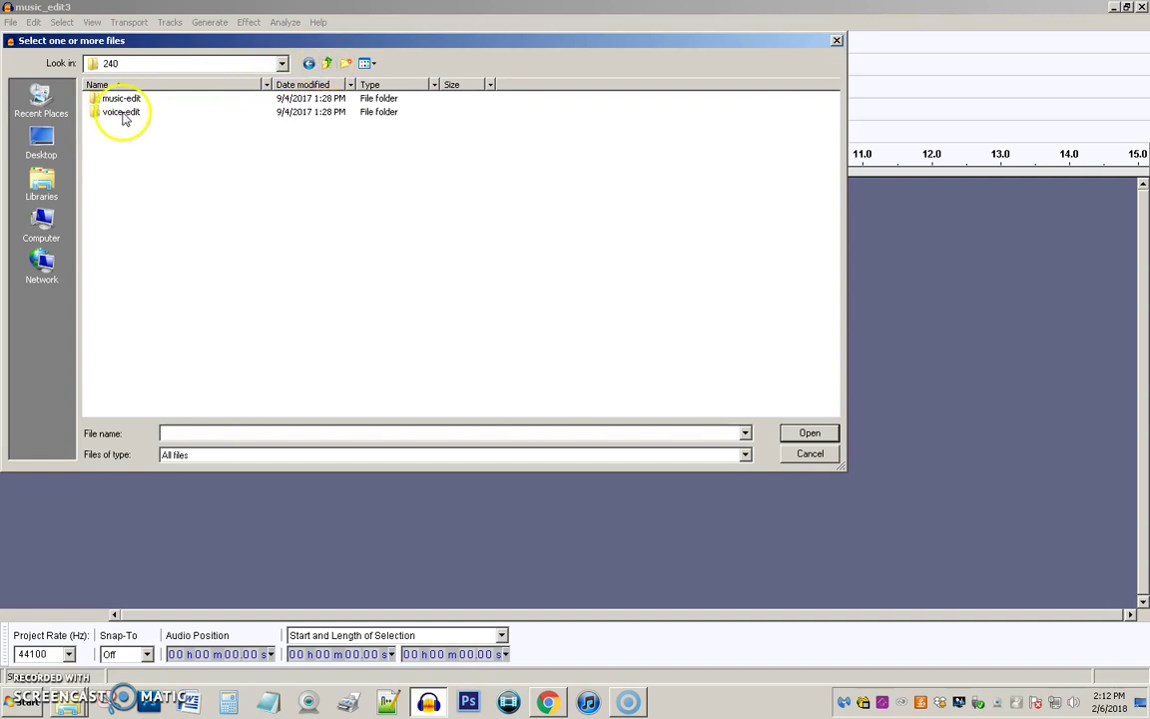
{"action": "double_click", "coordinate": [131, 99]}
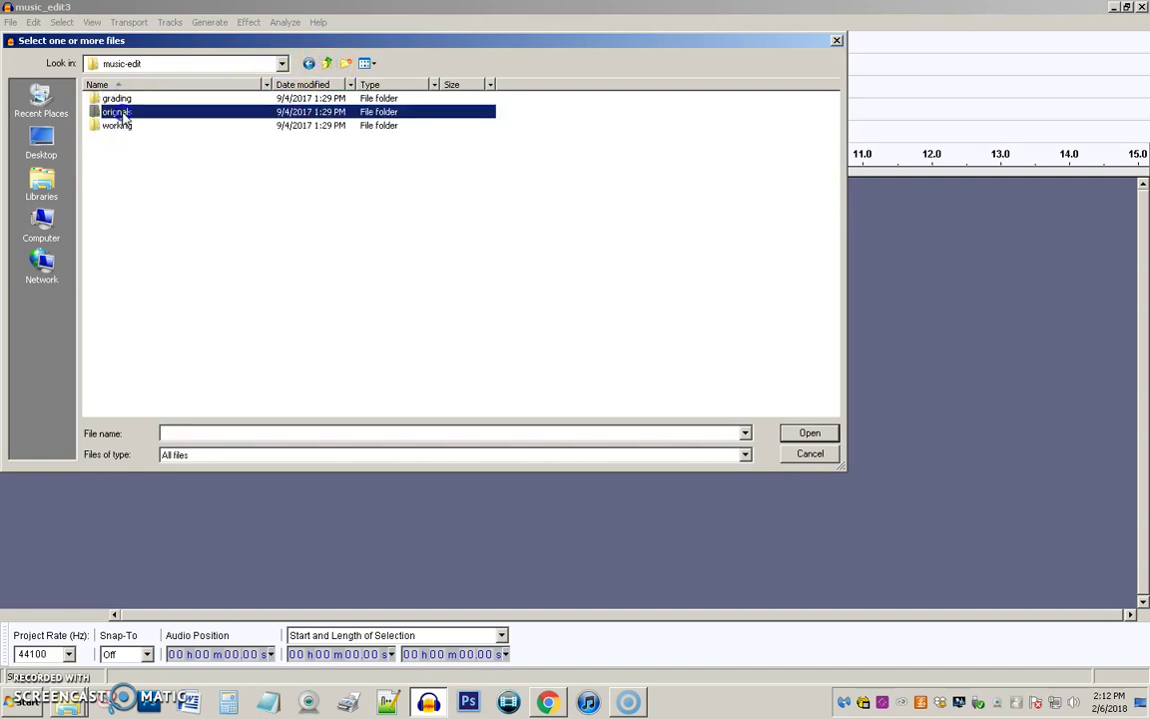
{"action": "double_click", "coordinate": [129, 109]}
{"action": "double_click", "coordinate": [131, 100]}
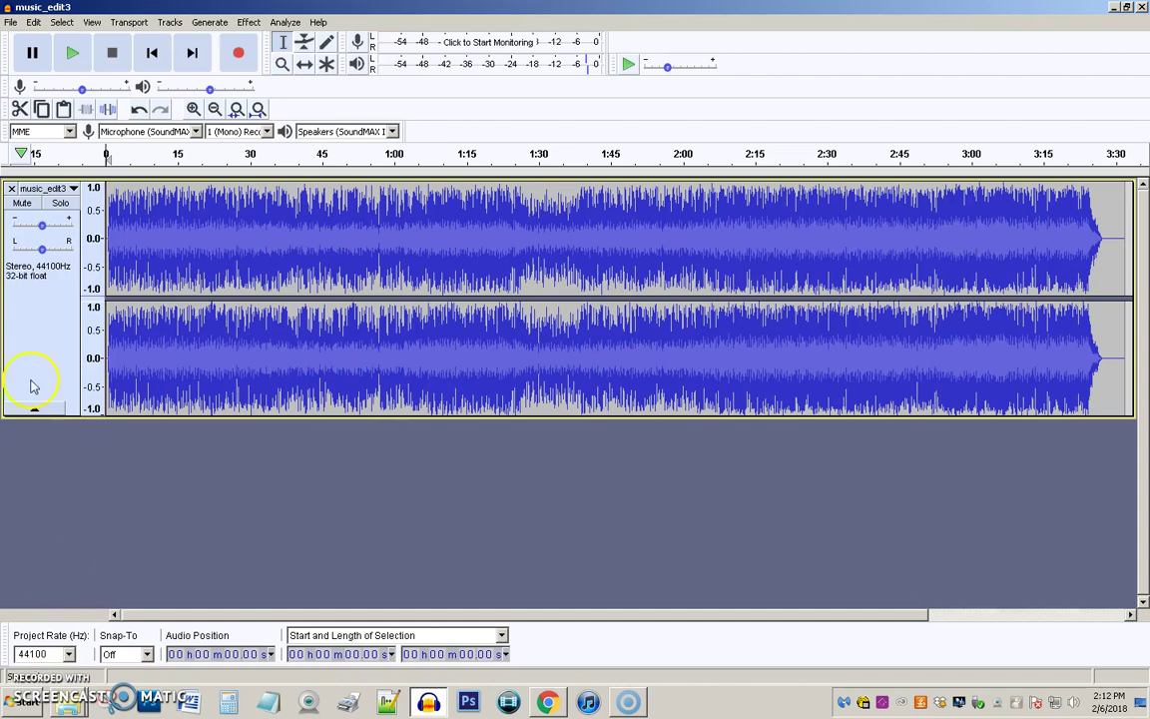
{"action": "left_click", "coordinate": [12, 22]}
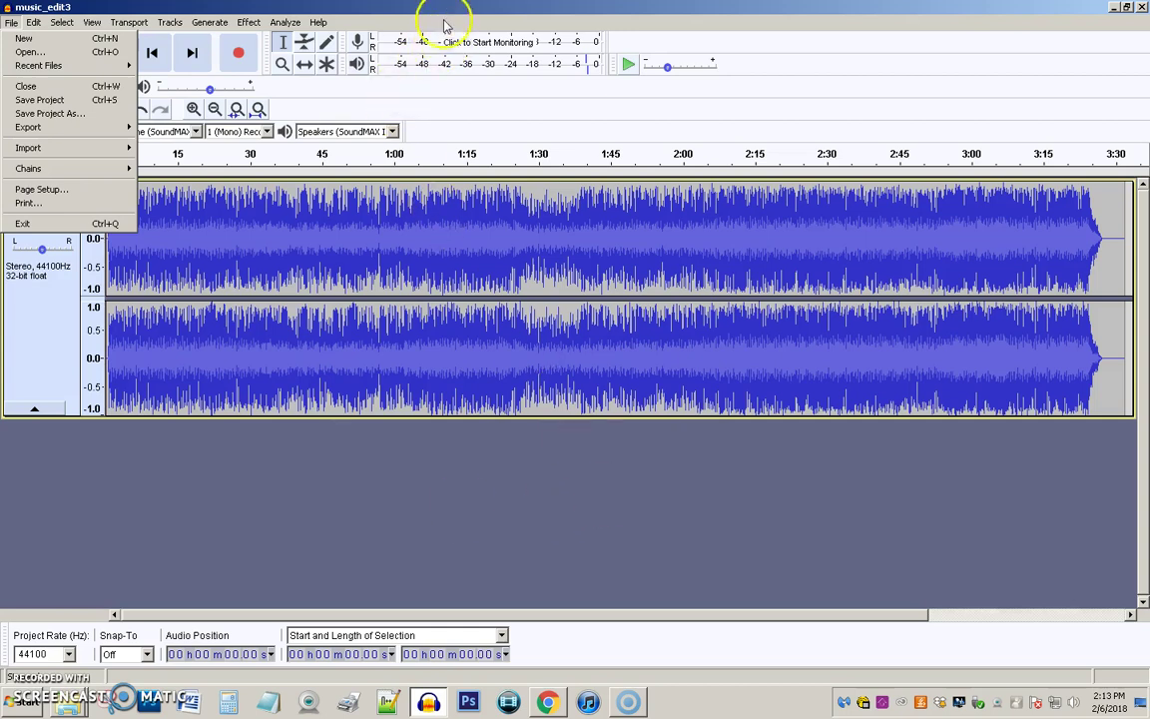
{"action": "left_click", "coordinate": [404, 22]}
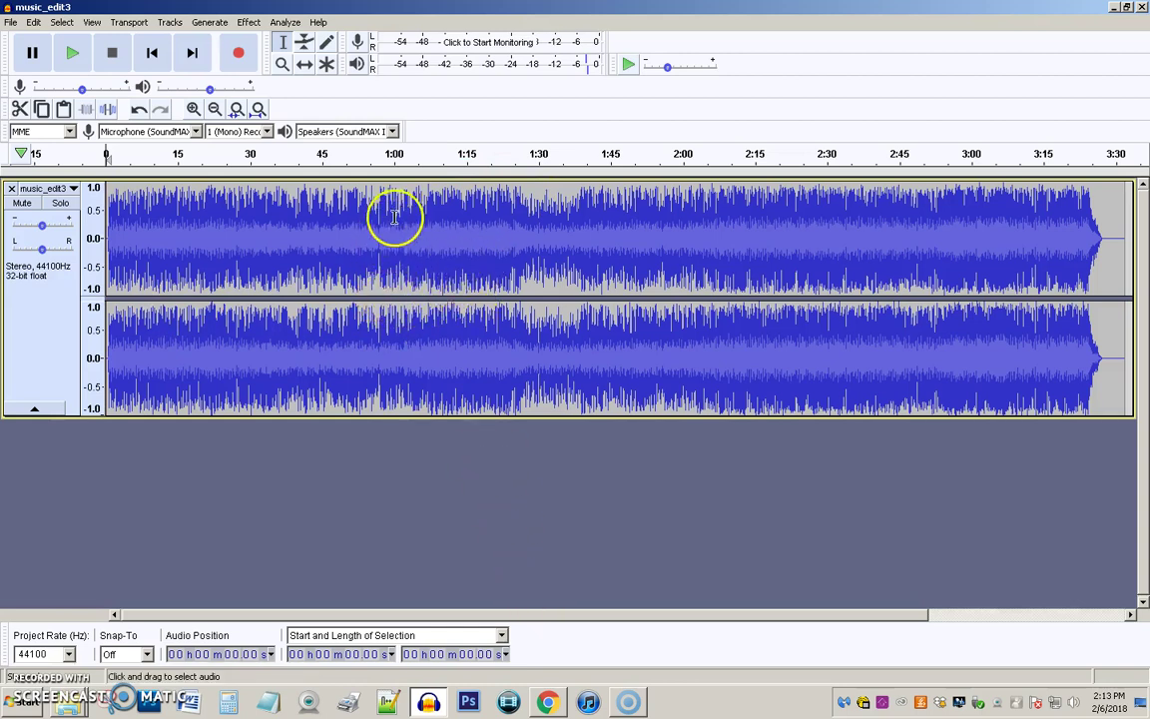
Practise a few waveform selections, then select from 1:00 to the end of the track
{"action": "left_click_drag", "start_coordinate": [396, 210], "coordinate": [594, 218]}
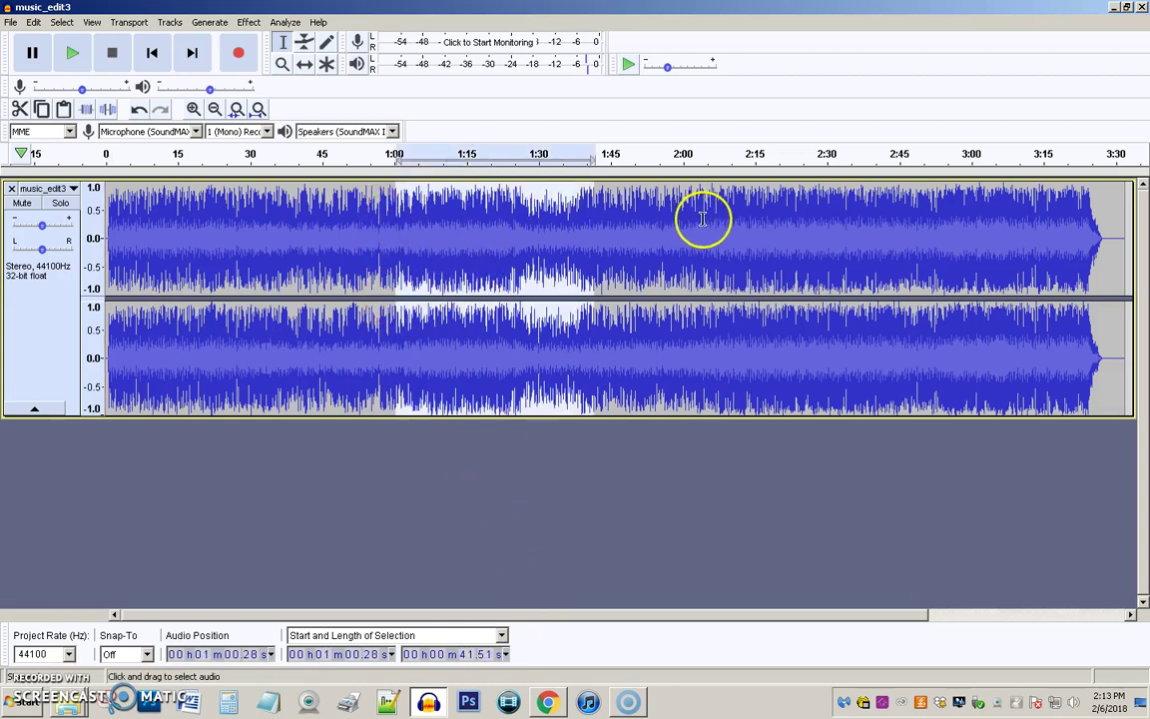
{"action": "left_click_drag", "start_coordinate": [426, 224], "coordinate": [267, 230]}
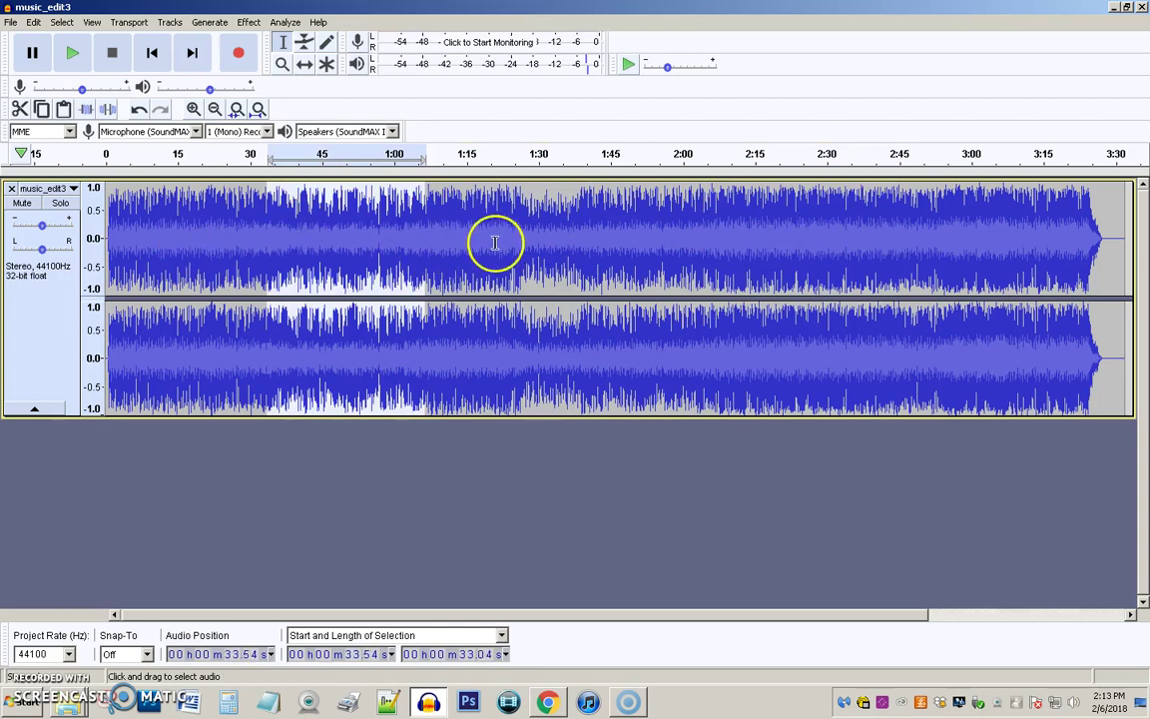
{"action": "left_click_drag", "start_coordinate": [496, 243], "coordinate": [757, 257]}
{"action": "left_click_drag", "start_coordinate": [372, 234], "coordinate": [204, 239]}
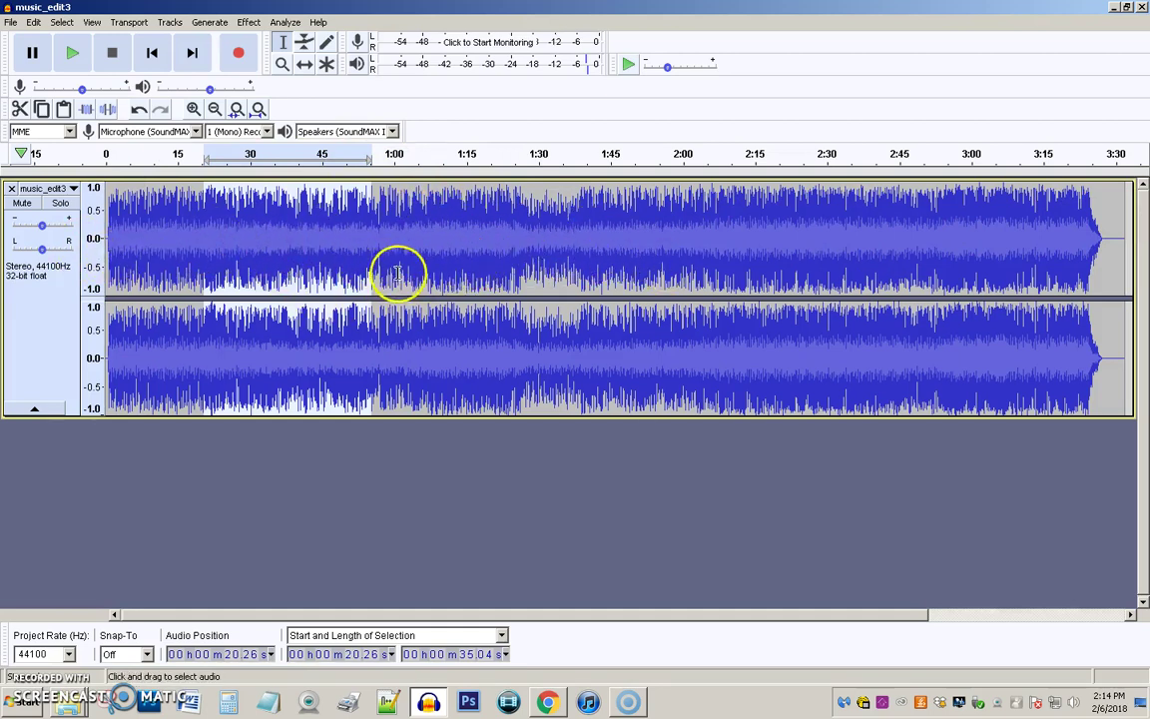
{"action": "left_click", "coordinate": [575, 238]}
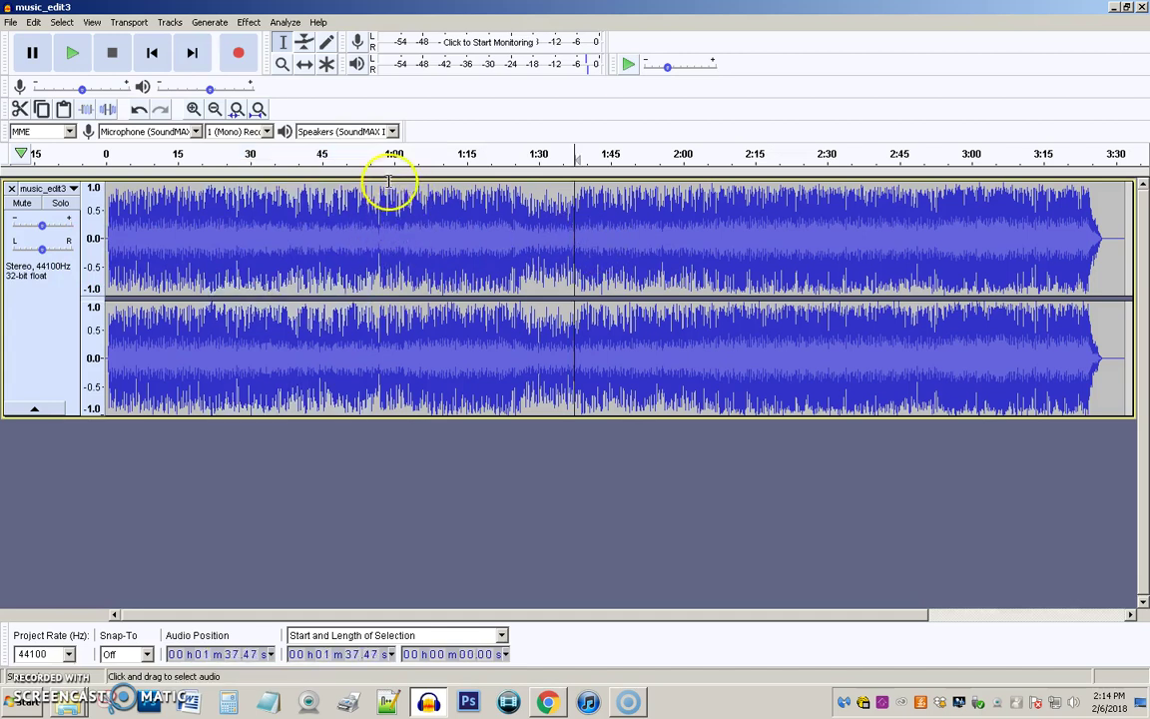
{"action": "left_click_drag", "start_coordinate": [395, 192], "coordinate": [1120, 250]}
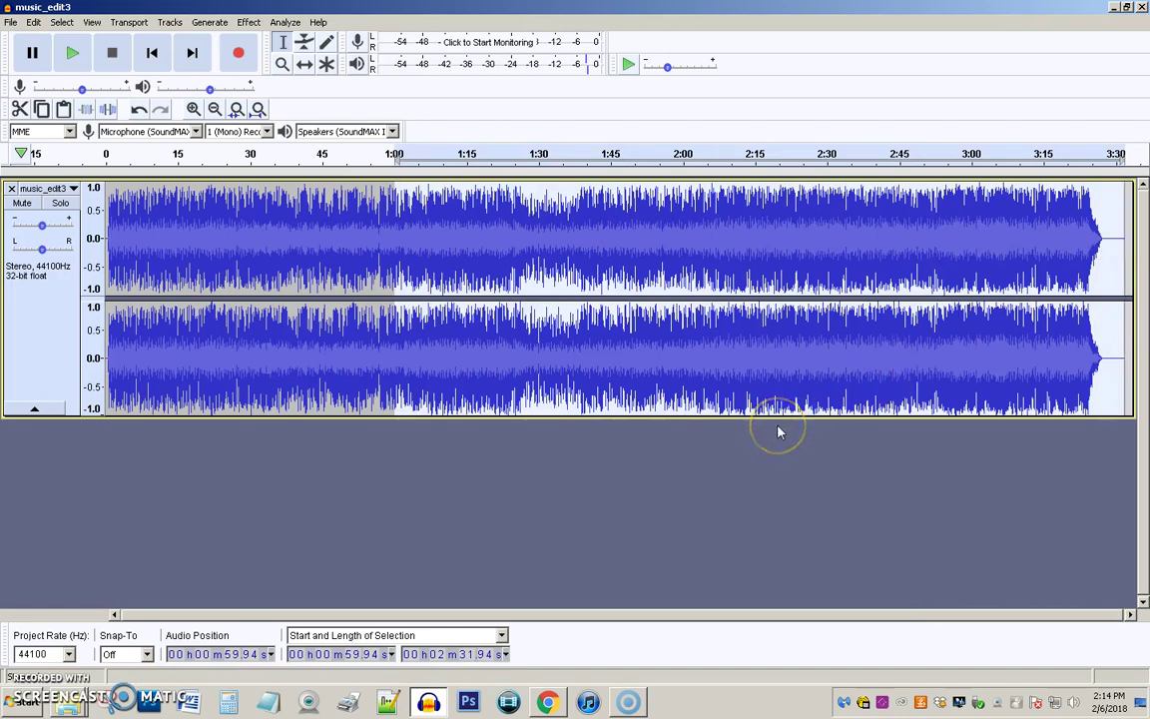
{"action": "key", "text": "Delete"}
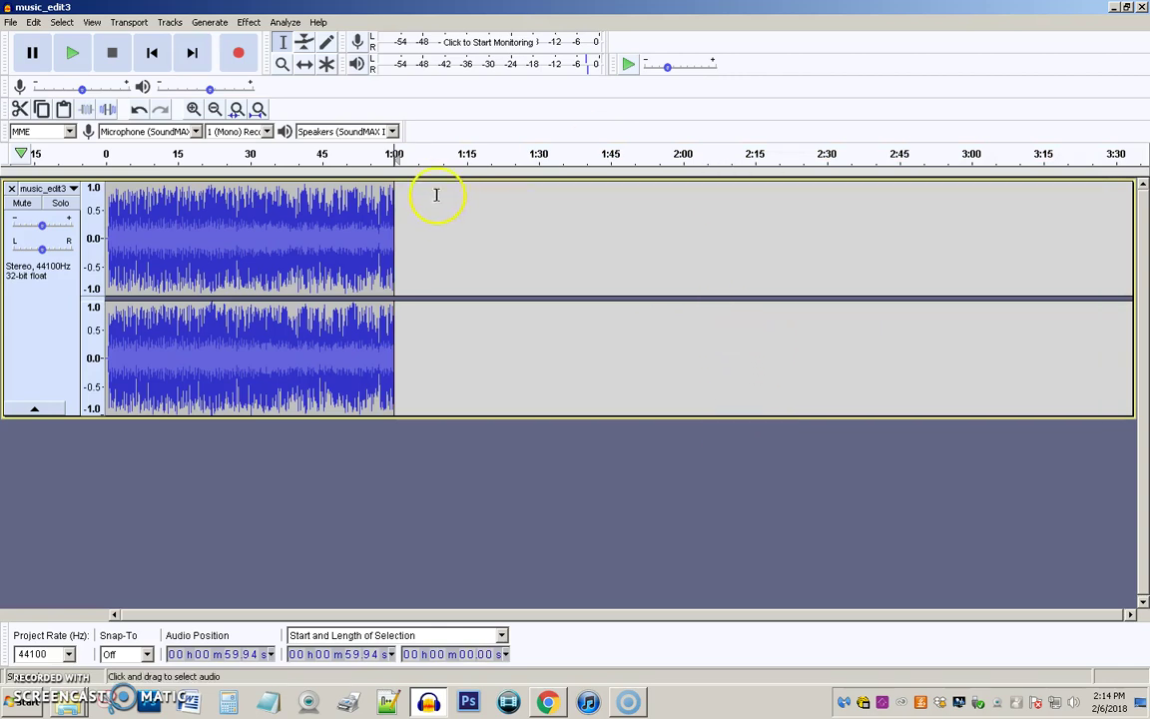
{"action": "double_click", "coordinate": [290, 248]}
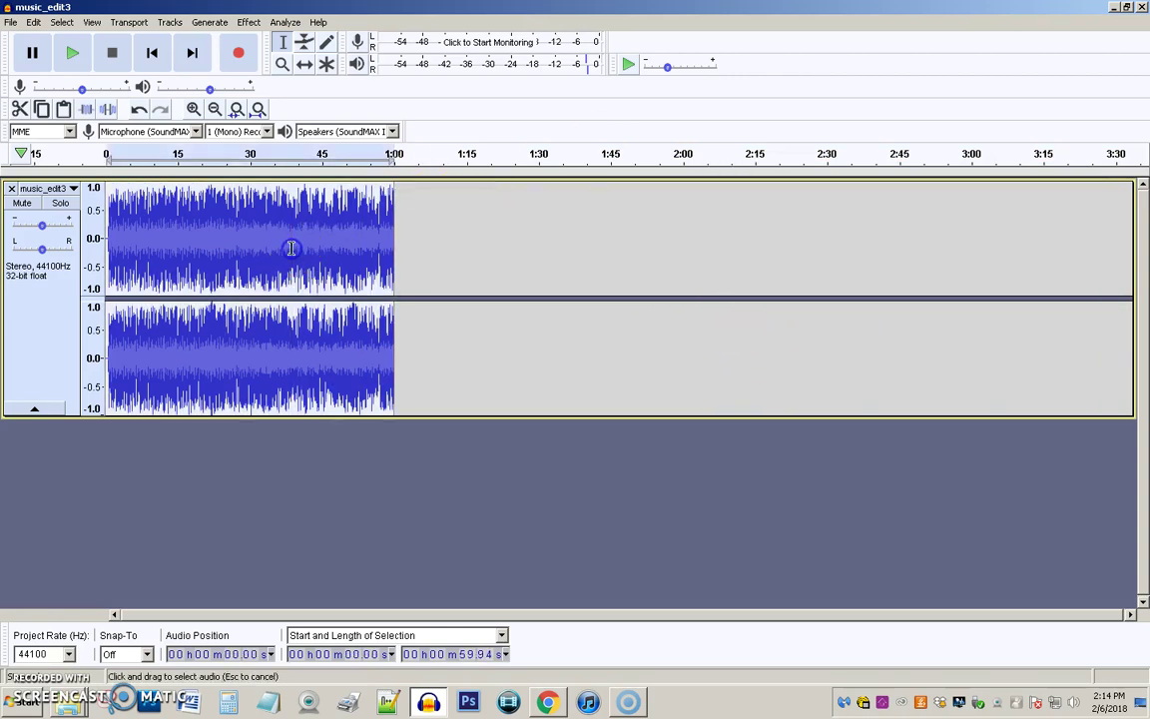
{"action": "left_click", "coordinate": [502, 635]}
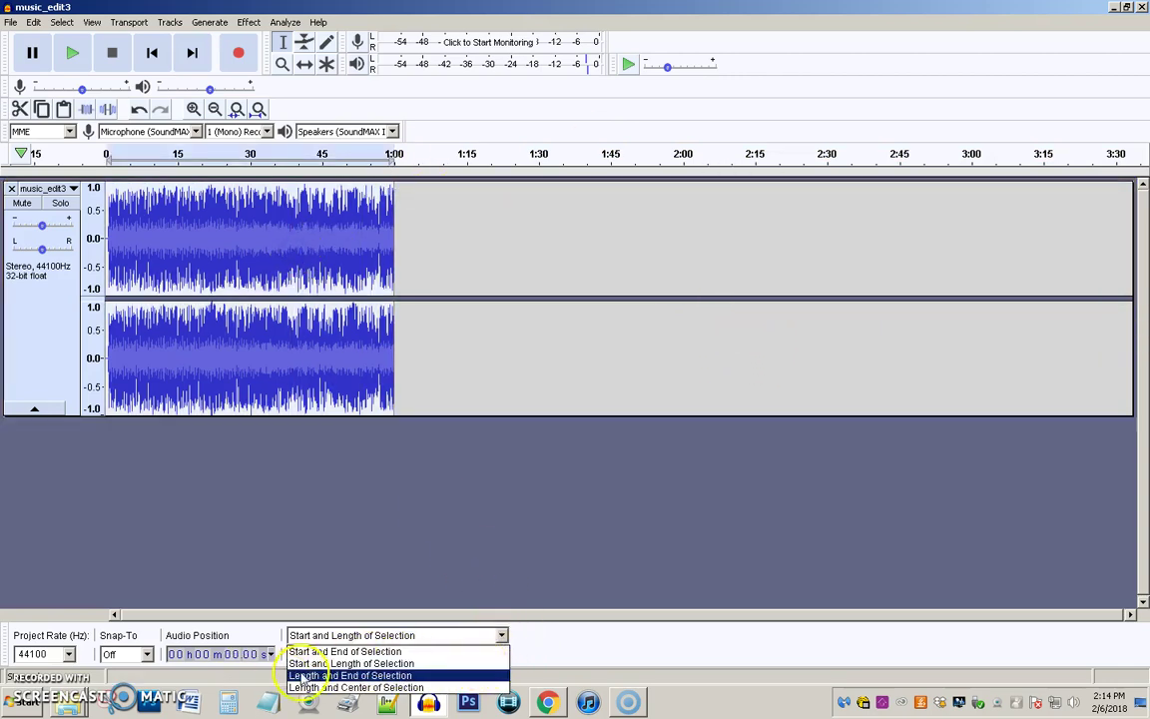
{"action": "left_click", "coordinate": [384, 663]}
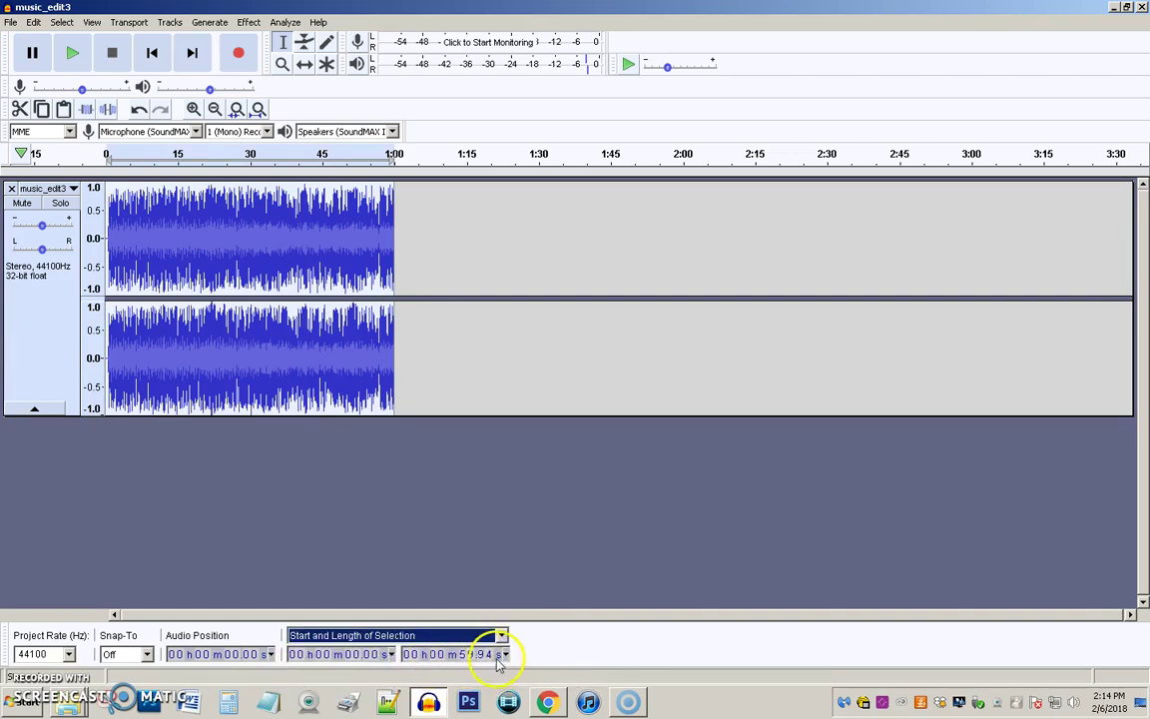
{"action": "left_click", "coordinate": [448, 254]}
{"action": "key", "text": "ctrl+v"}
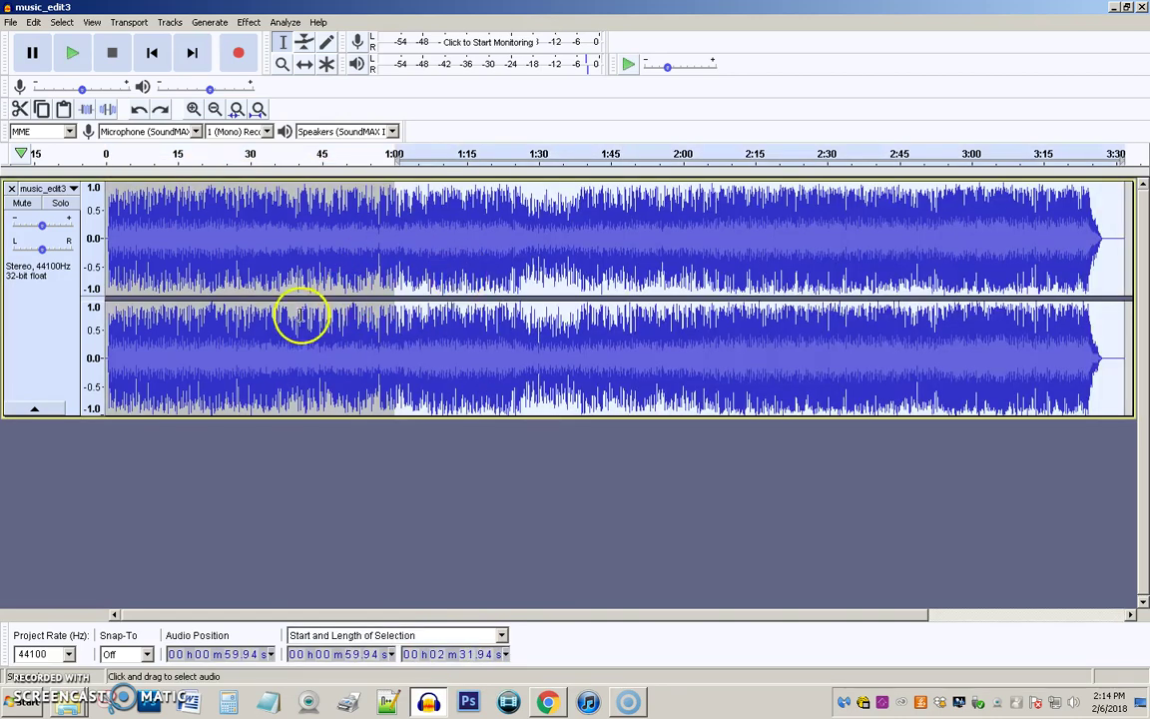
Select the 1:00–2:00 stretch and apply Edit > Remove Special > Trim Audio
{"action": "left_click", "coordinate": [368, 228]}
{"action": "left_click_drag", "start_coordinate": [398, 193], "coordinate": [686, 222]}
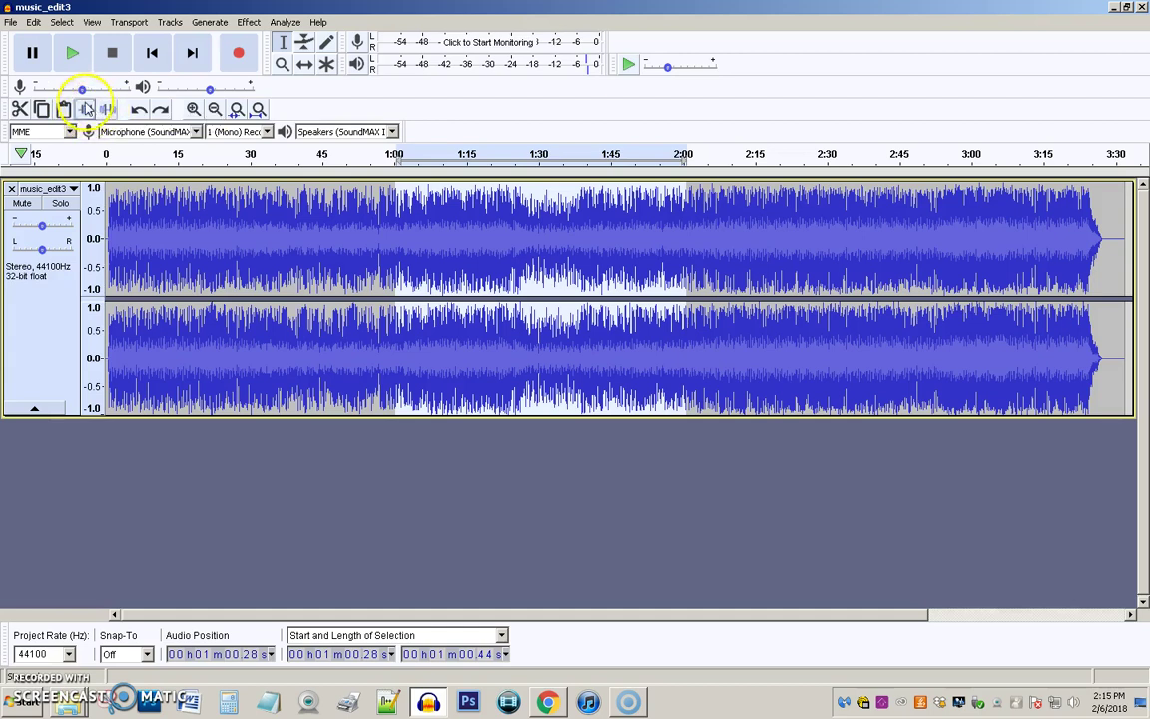
{"action": "left_click", "coordinate": [34, 23]}
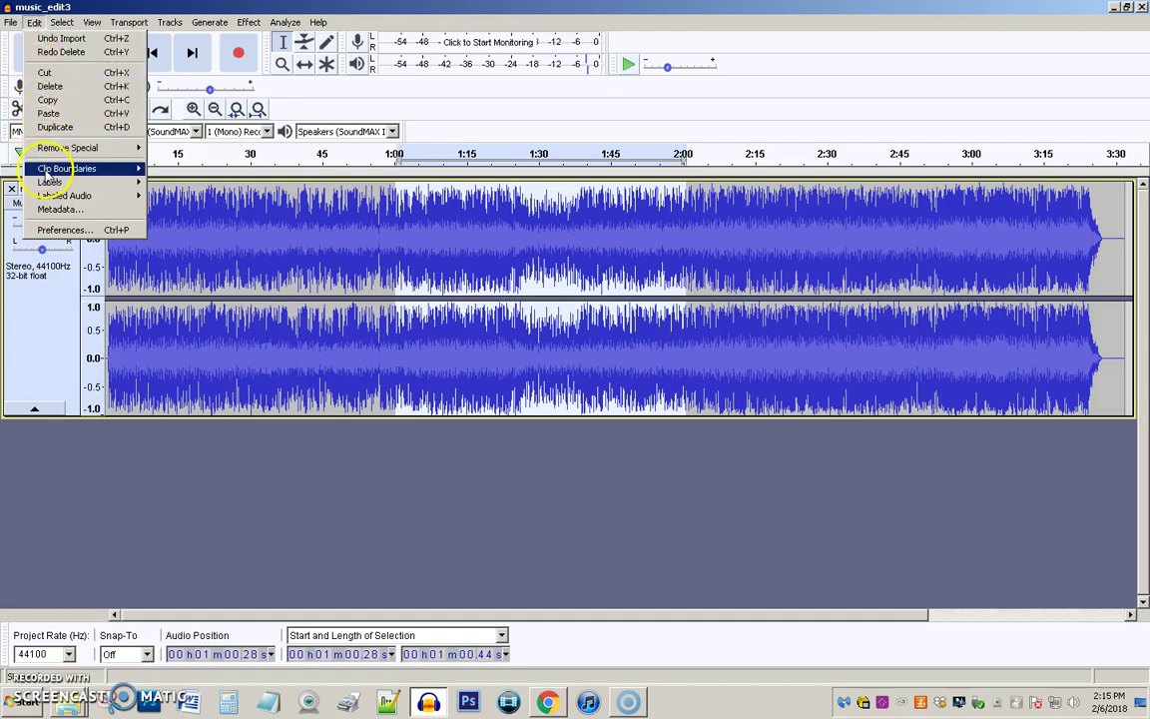
{"action": "mouse_move", "coordinate": [49, 148]}
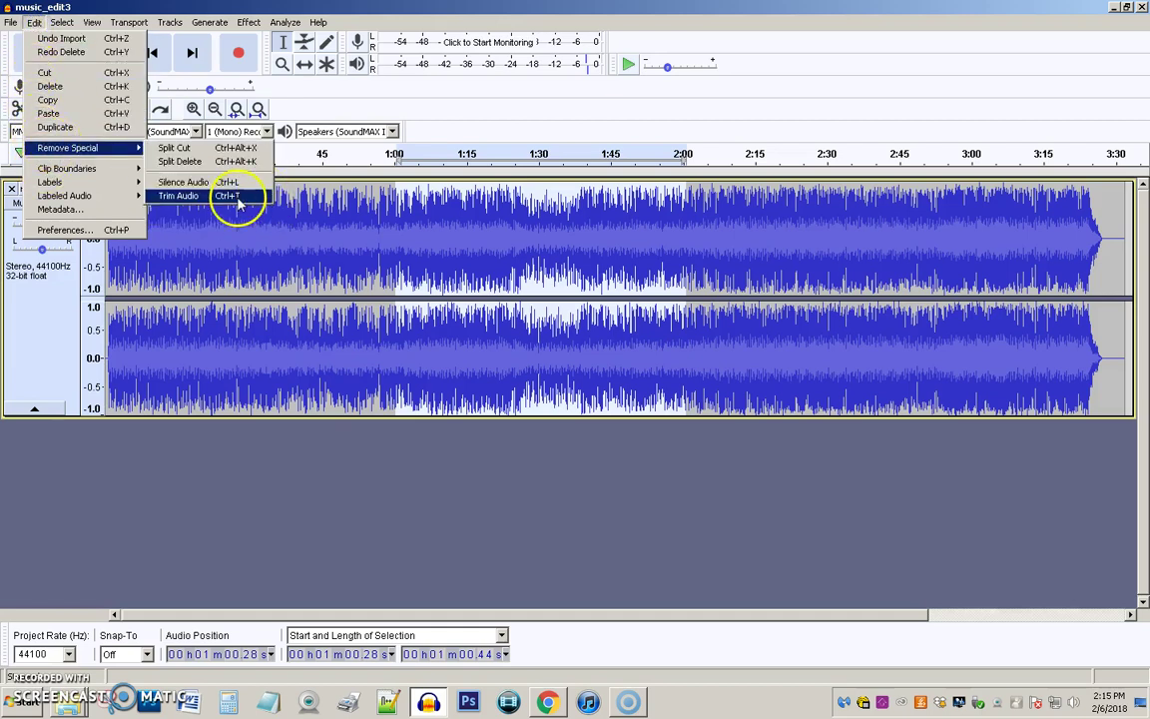
{"action": "left_click", "coordinate": [238, 195]}
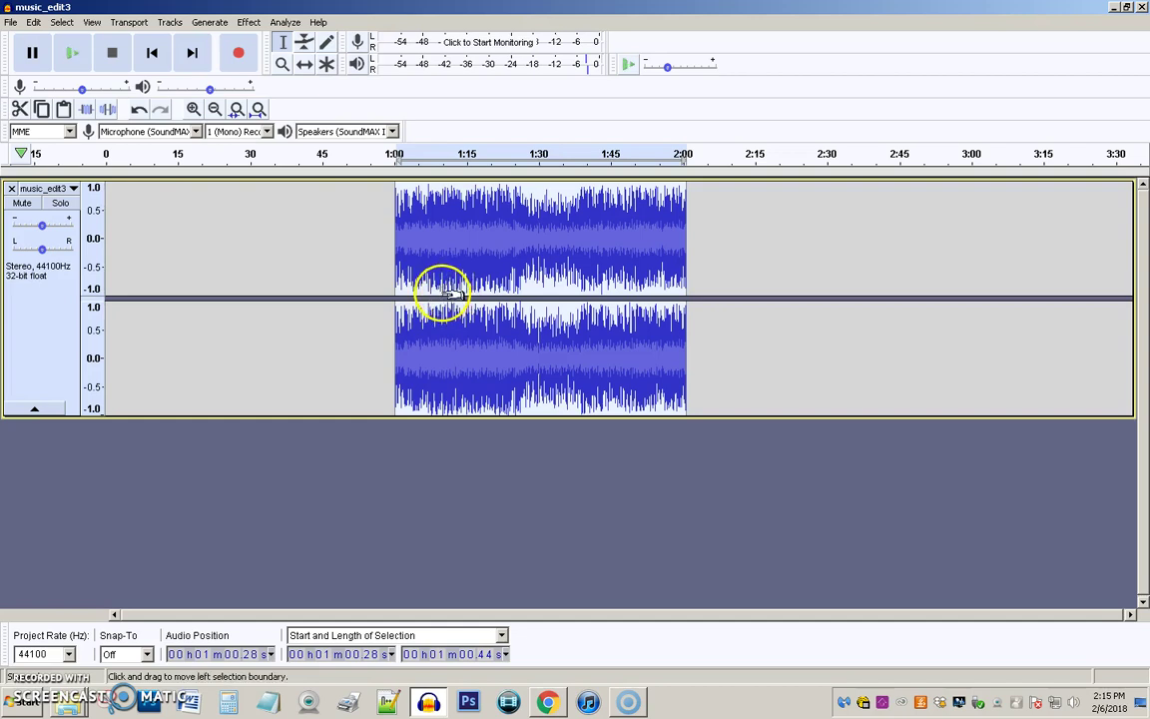
Undo the trim, then delete everything from 1:00.28 to the end of the track
{"action": "key", "text": "ctrl+z"}
{"action": "left_click", "coordinate": [425, 217]}
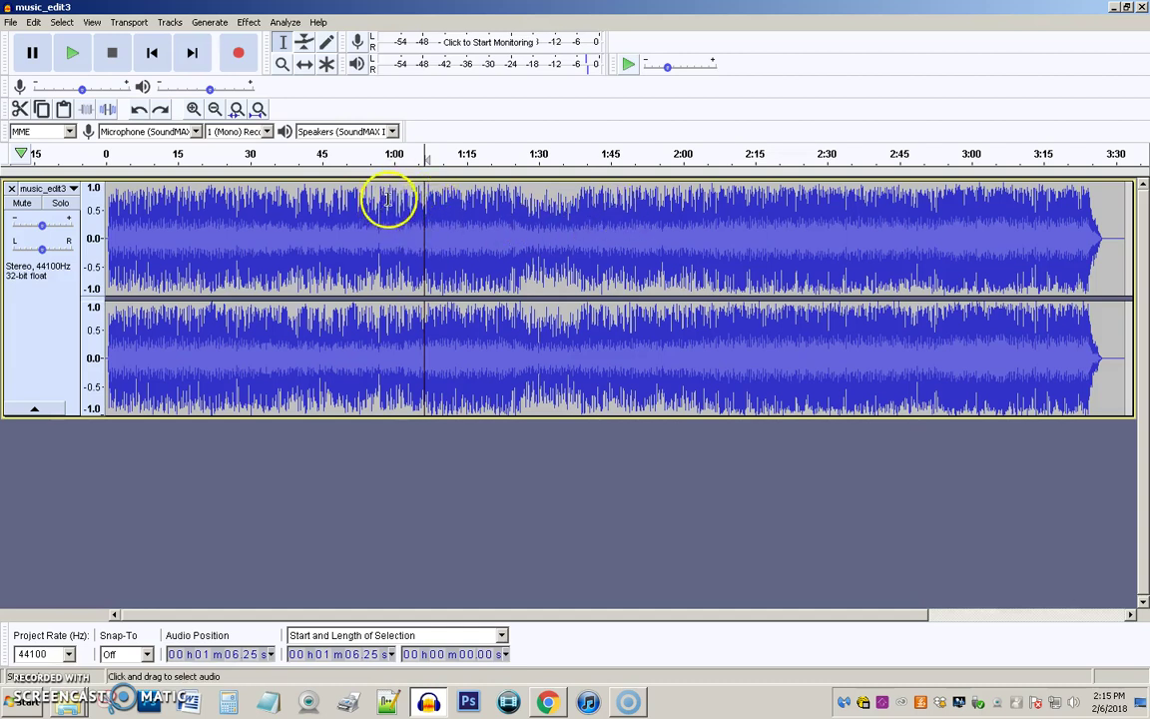
{"action": "left_click_drag", "start_coordinate": [394, 191], "coordinate": [1110, 286]}
{"action": "key", "text": "Delete"}
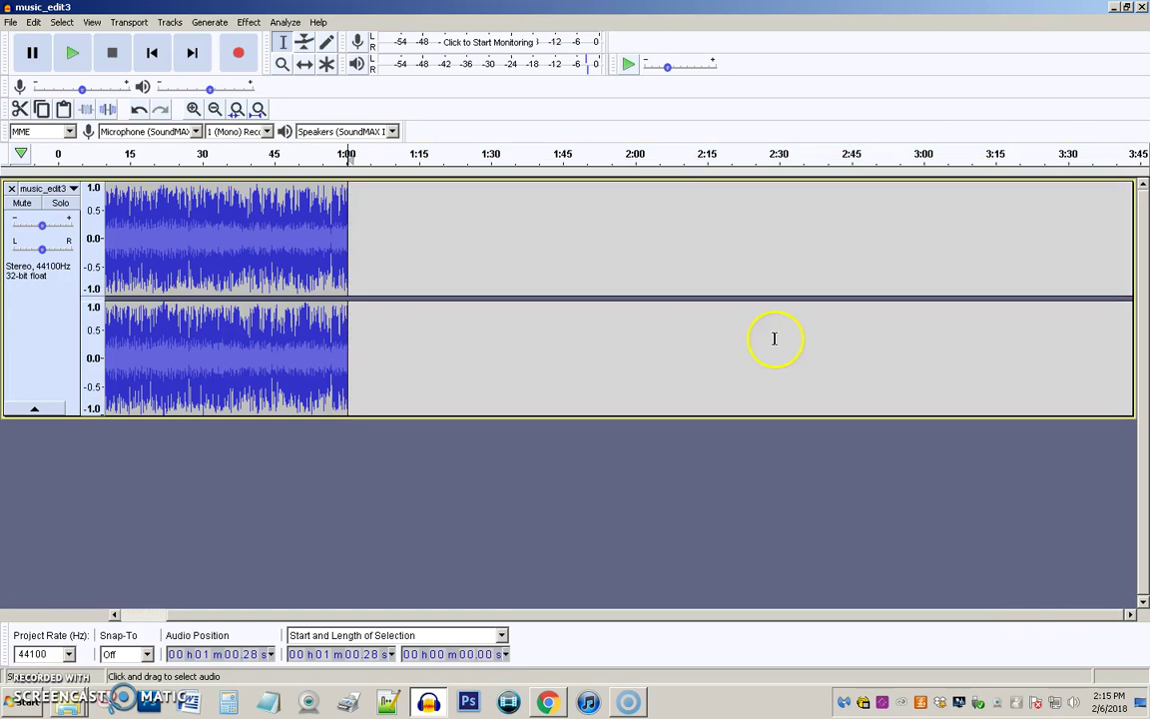
Zoom to the first 8.83 seconds and select the audio from 0.56 s to about 1.98 s
{"action": "left_click", "coordinate": [258, 108]}
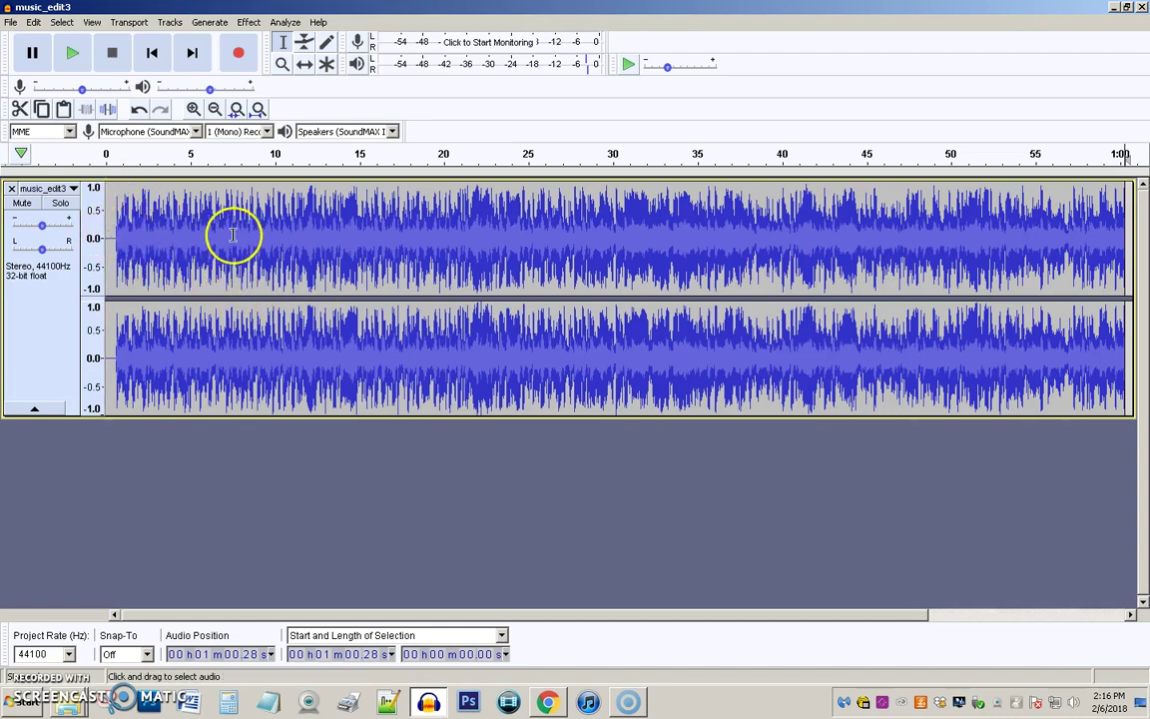
{"action": "left_click_drag", "start_coordinate": [255, 237], "coordinate": [100, 242]}
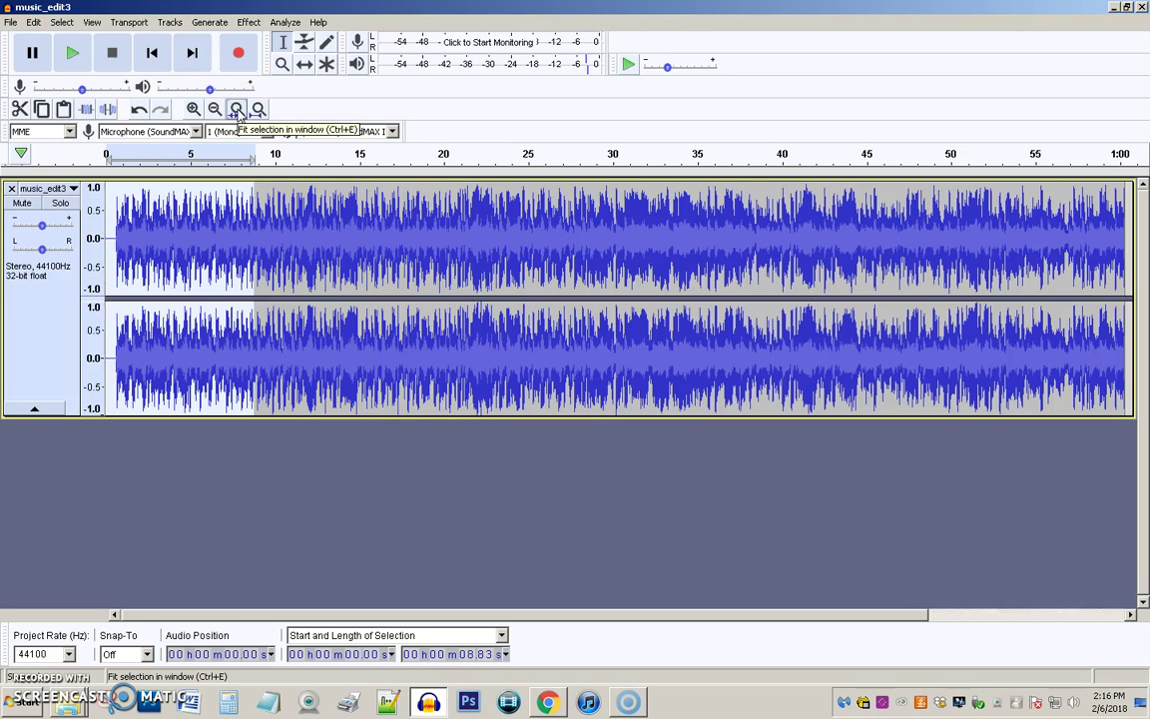
{"action": "left_click", "coordinate": [236, 109]}
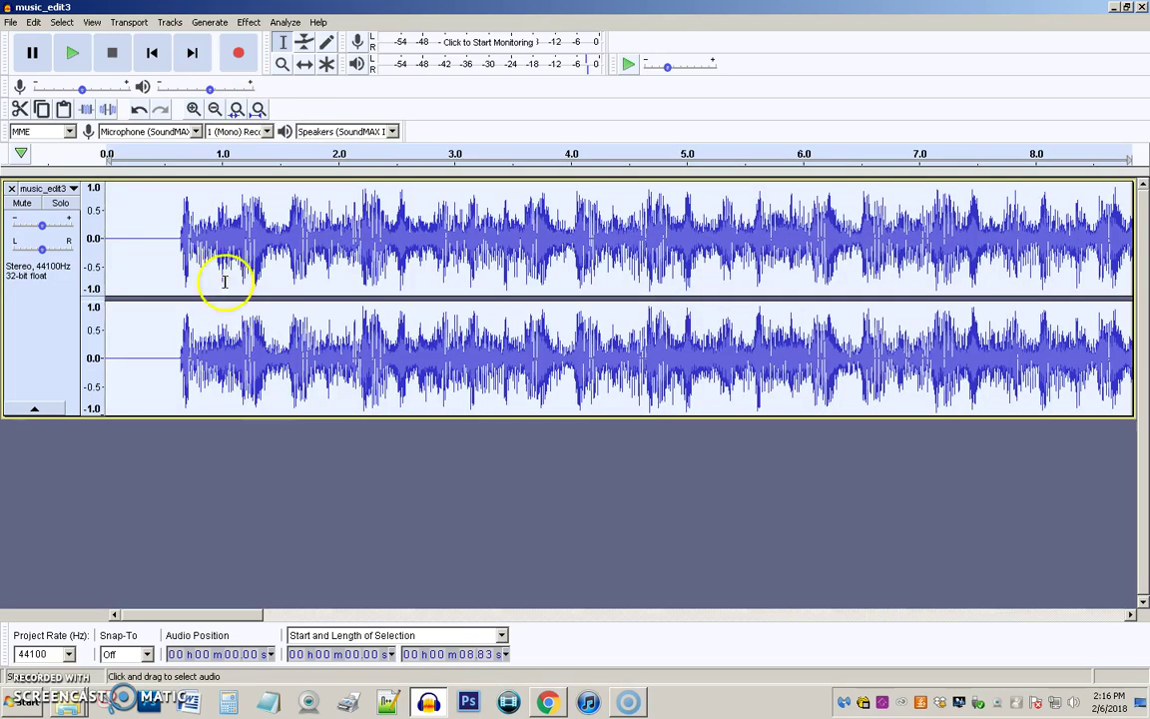
{"action": "left_click_drag", "start_coordinate": [171, 232], "coordinate": [339, 247]}
Delete the silent lead-in from 0 to 0.54 s
{"action": "left_click", "coordinate": [159, 246]}
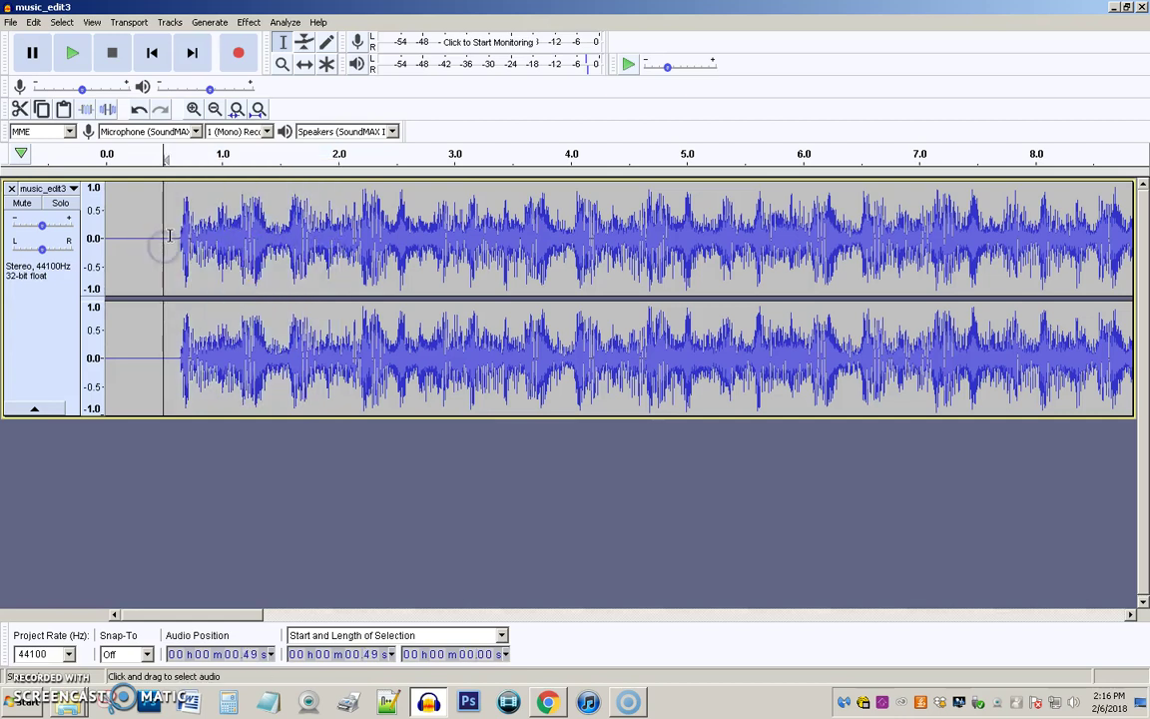
{"action": "left_click_drag", "start_coordinate": [166, 239], "coordinate": [101, 255]}
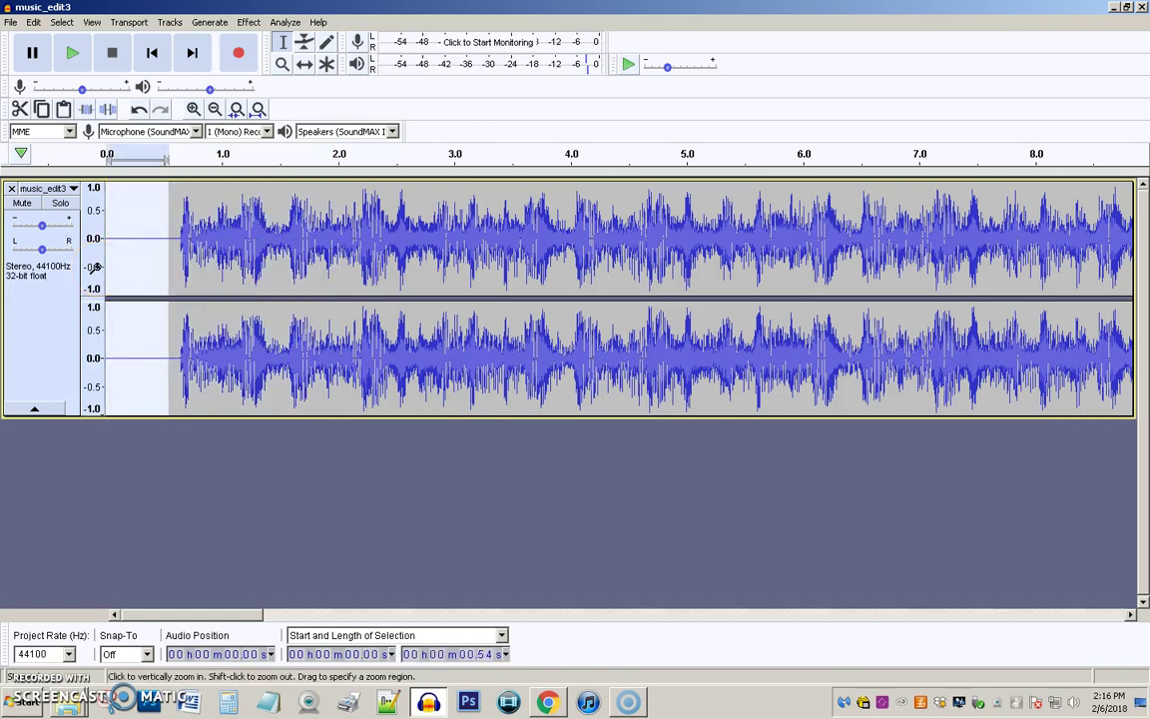
{"action": "key", "text": "Delete"}
Apply Effect > Fade In to the clip's opening 1.8 seconds
{"action": "left_click", "coordinate": [118, 236]}
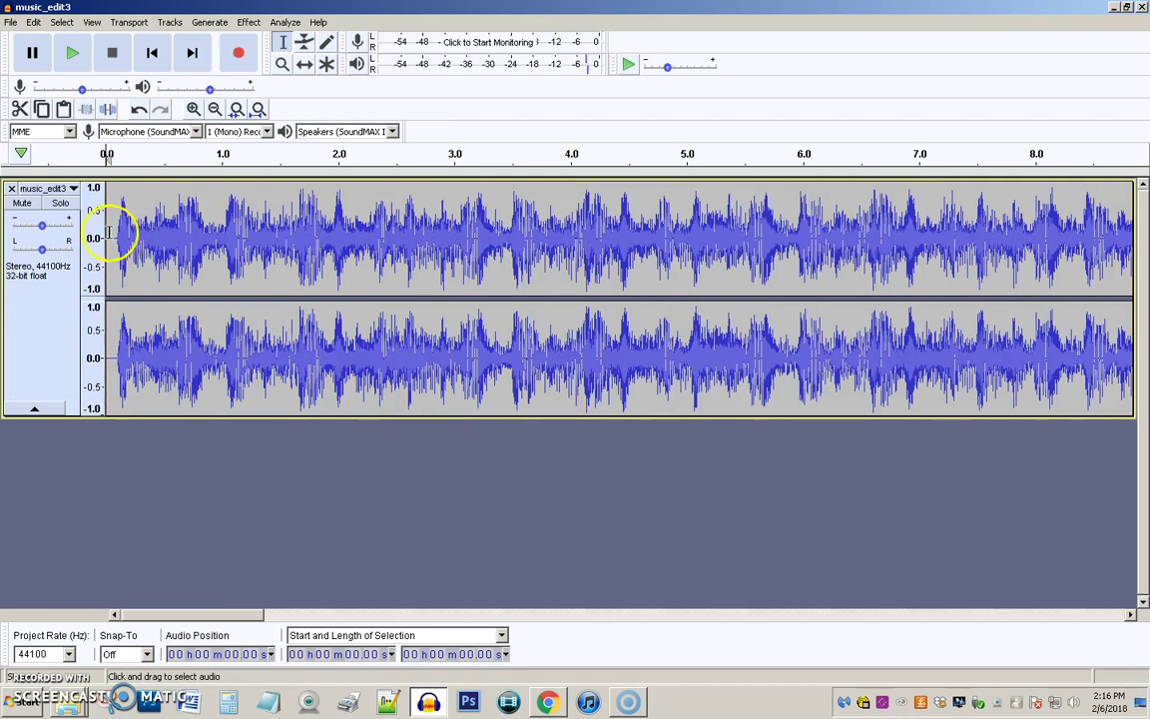
{"action": "left_click_drag", "start_coordinate": [110, 196], "coordinate": [320, 211]}
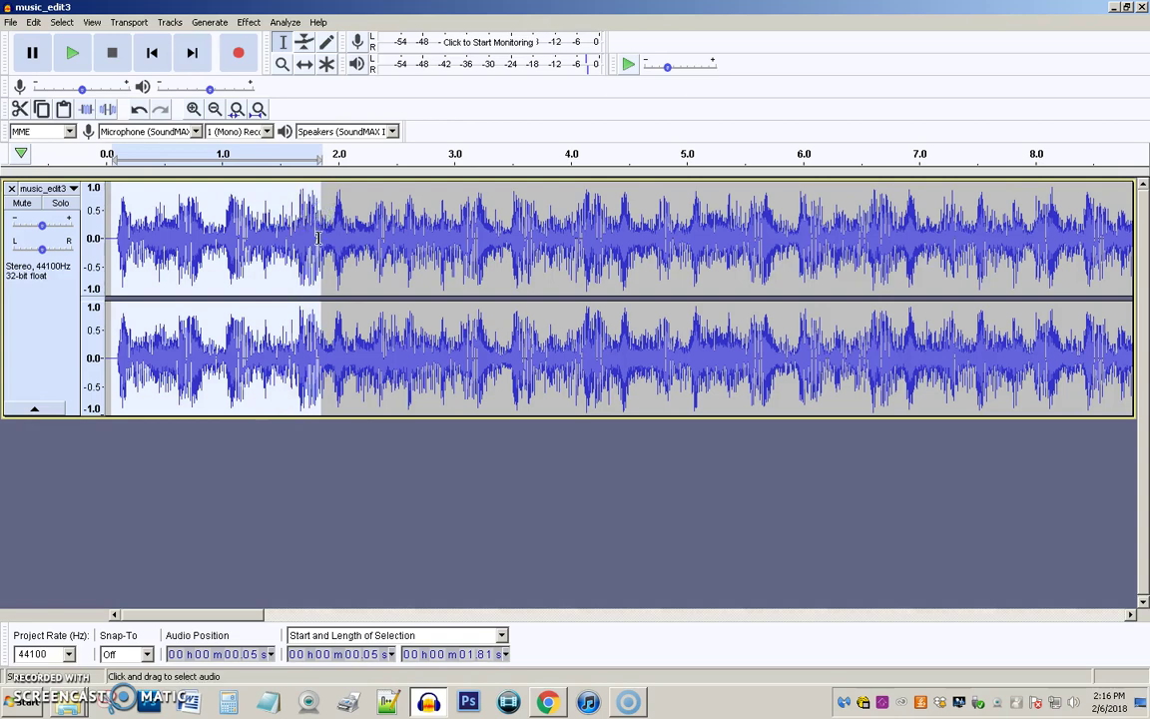
{"action": "left_click", "coordinate": [249, 22]}
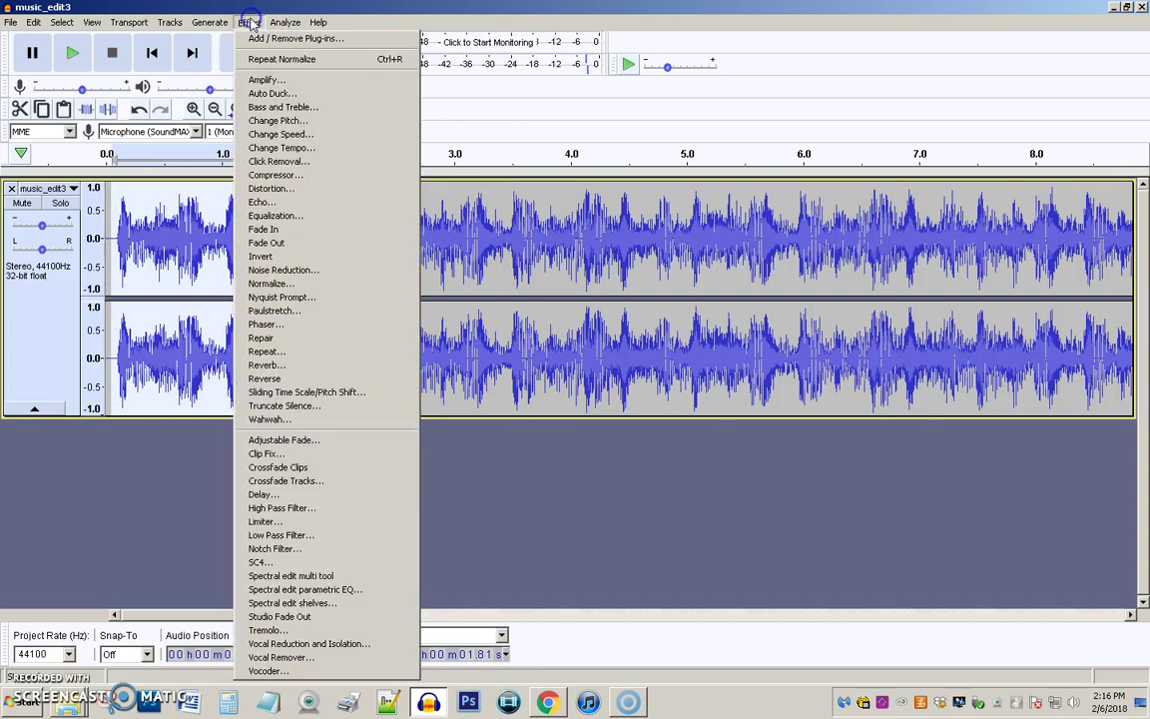
{"action": "left_click", "coordinate": [264, 230]}
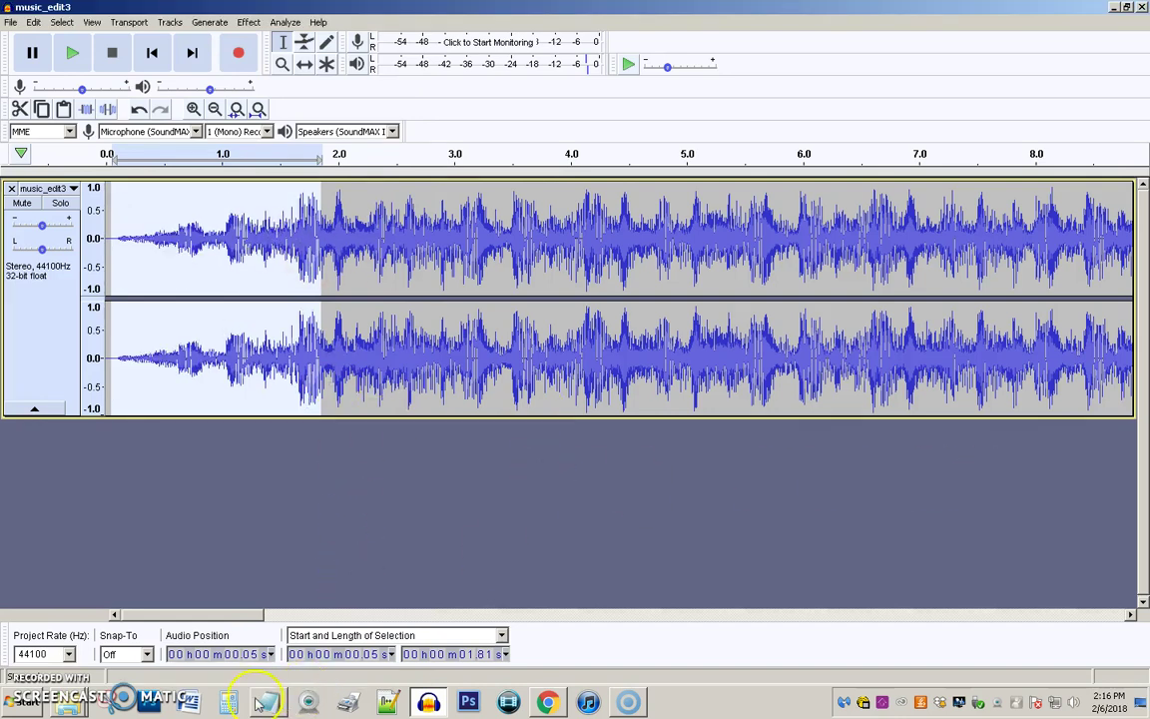
{"action": "mouse_move", "coordinate": [226, 616]}
{"action": "left_mouse_down"}
{"action": "mouse_move", "coordinate": [251, 616]}
{"action": "mouse_move", "coordinate": [216, 616]}
{"action": "left_mouse_up"}
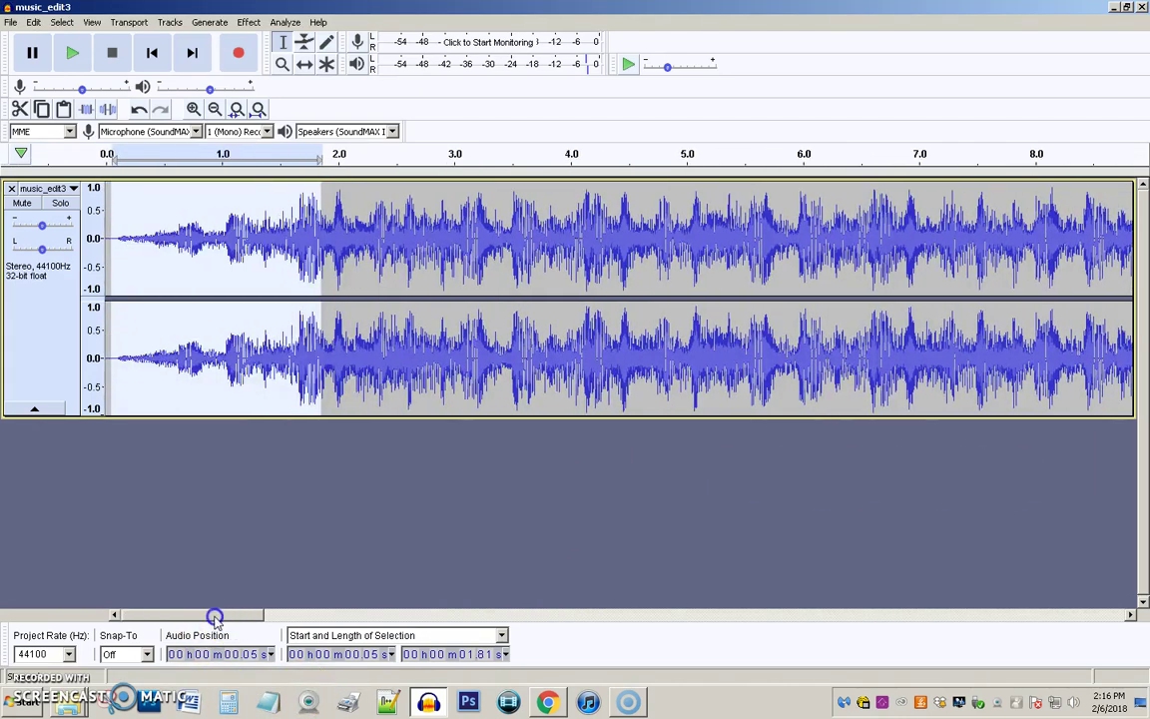
Zoom in on the clip's final seconds, from 54.30 s to the end near 59.7 s
{"action": "left_click", "coordinate": [259, 110]}
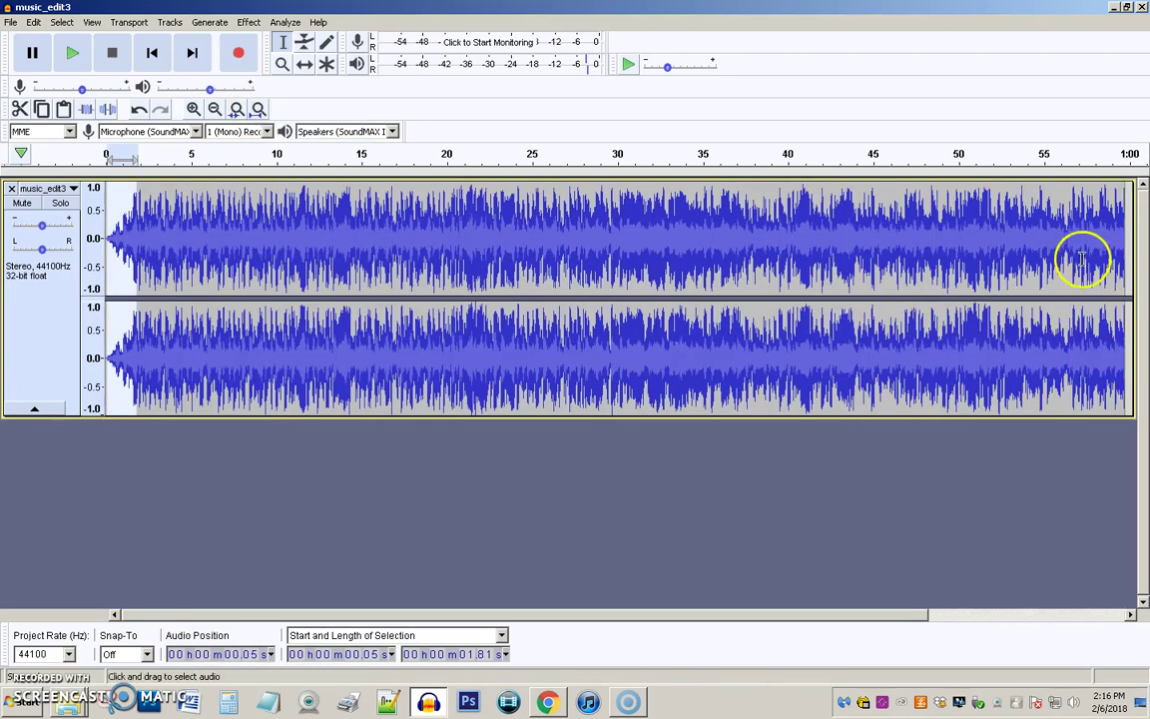
{"action": "left_click_drag", "start_coordinate": [1077, 236], "coordinate": [1099, 261]}
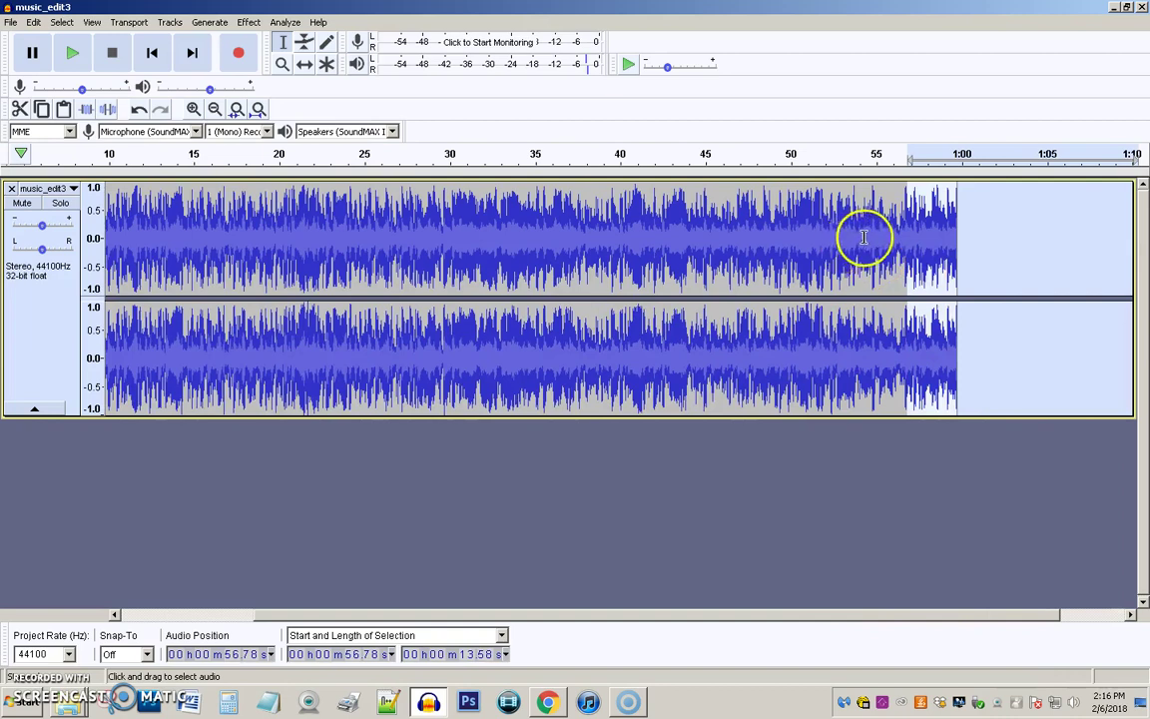
{"action": "left_click_drag", "start_coordinate": [862, 236], "coordinate": [956, 243]}
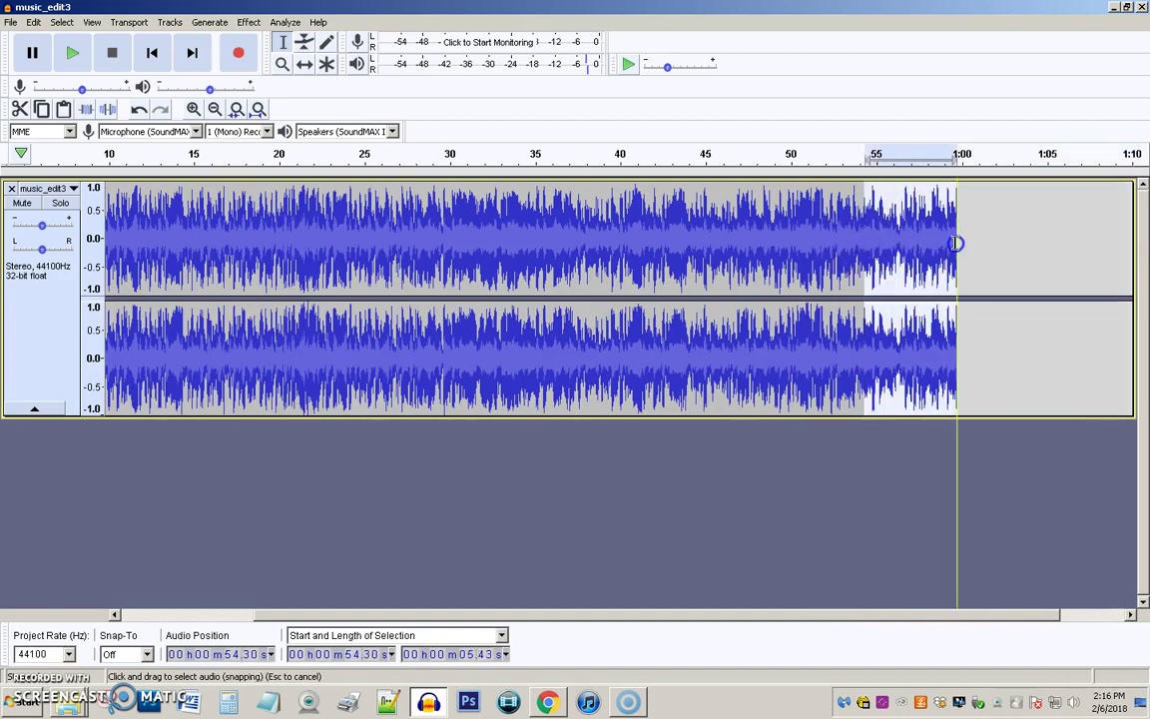
{"action": "left_click", "coordinate": [237, 109]}
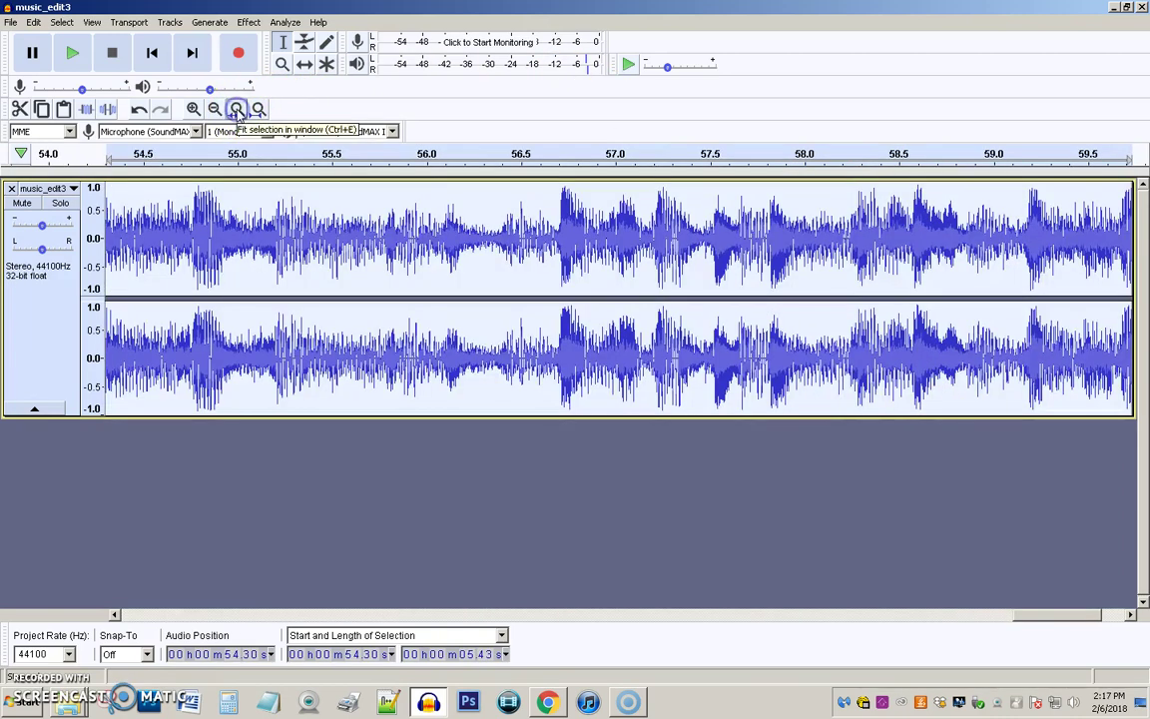
{"action": "left_click", "coordinate": [1128, 614]}
{"action": "left_click", "coordinate": [908, 255]}
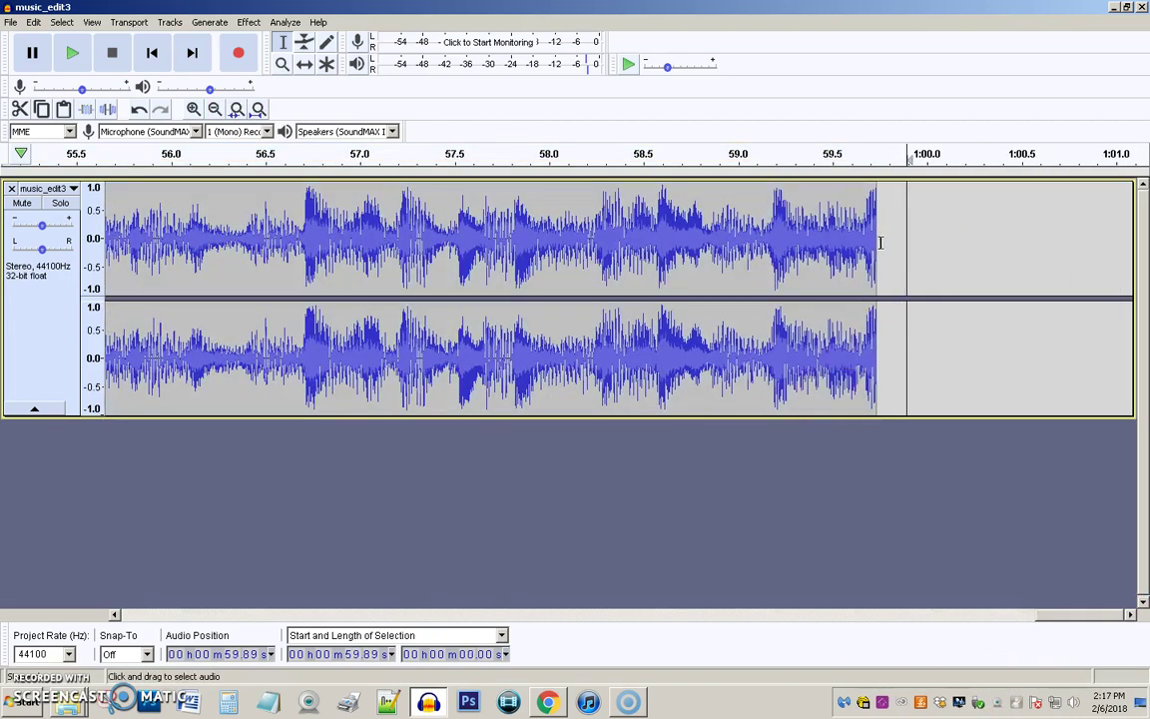
Preview the ending from 58.86 s, then apply Fade Out from about 57.8 s to the end
{"action": "left_click", "coordinate": [712, 232]}
{"action": "left_click", "coordinate": [74, 54]}
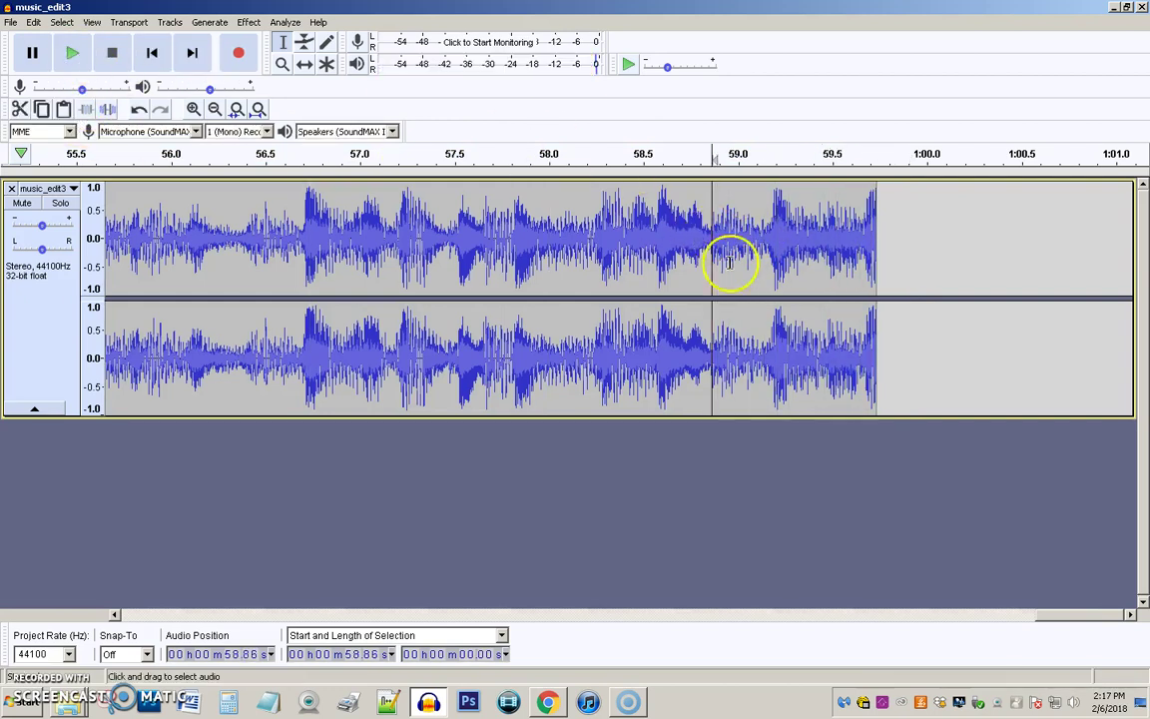
{"action": "left_click_drag", "start_coordinate": [881, 235], "coordinate": [627, 243]}
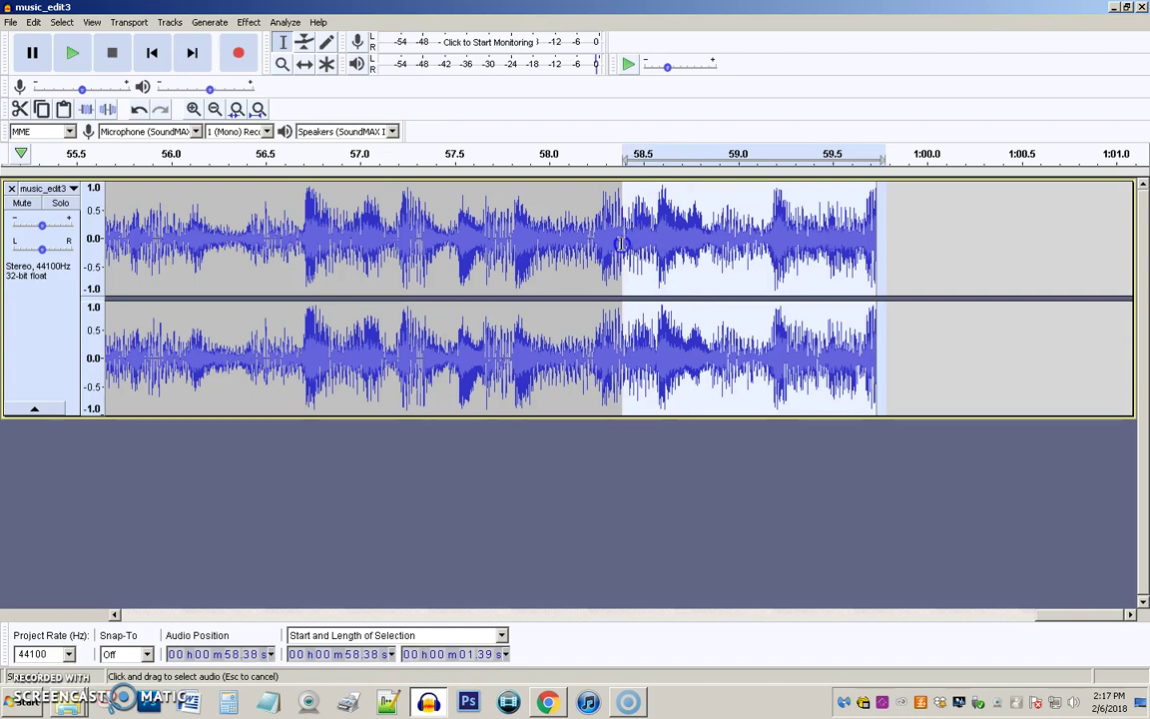
{"action": "left_click_drag", "start_coordinate": [619, 243], "coordinate": [506, 241]}
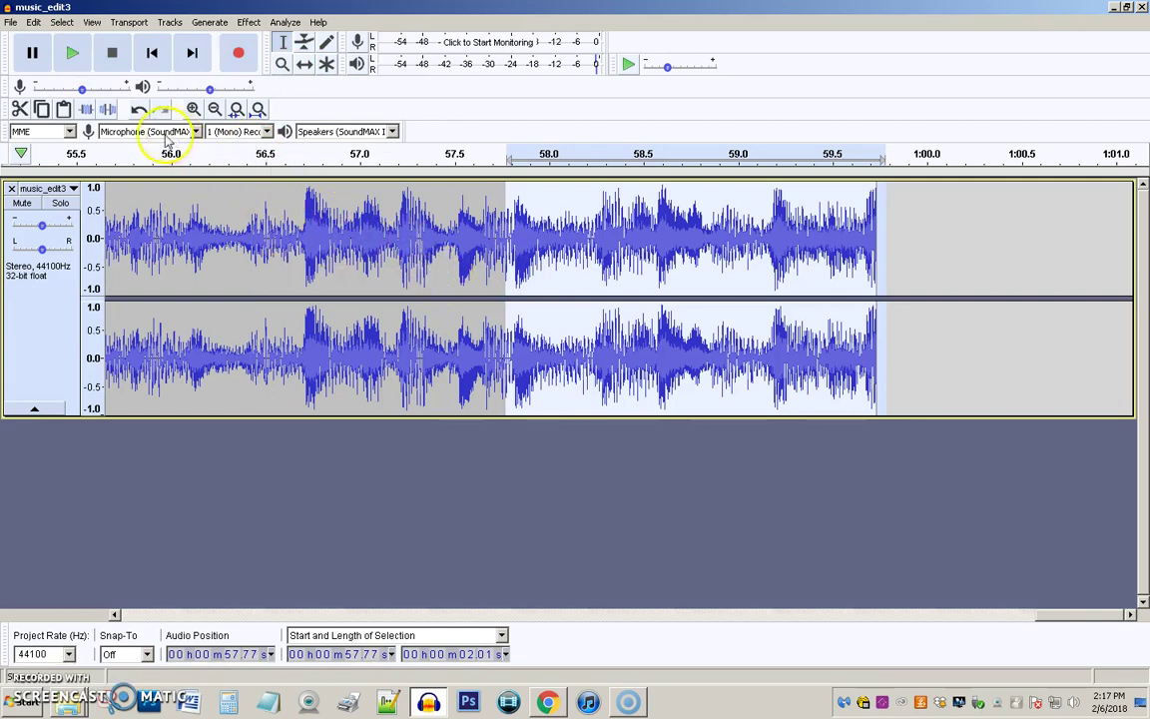
{"action": "left_click", "coordinate": [249, 22]}
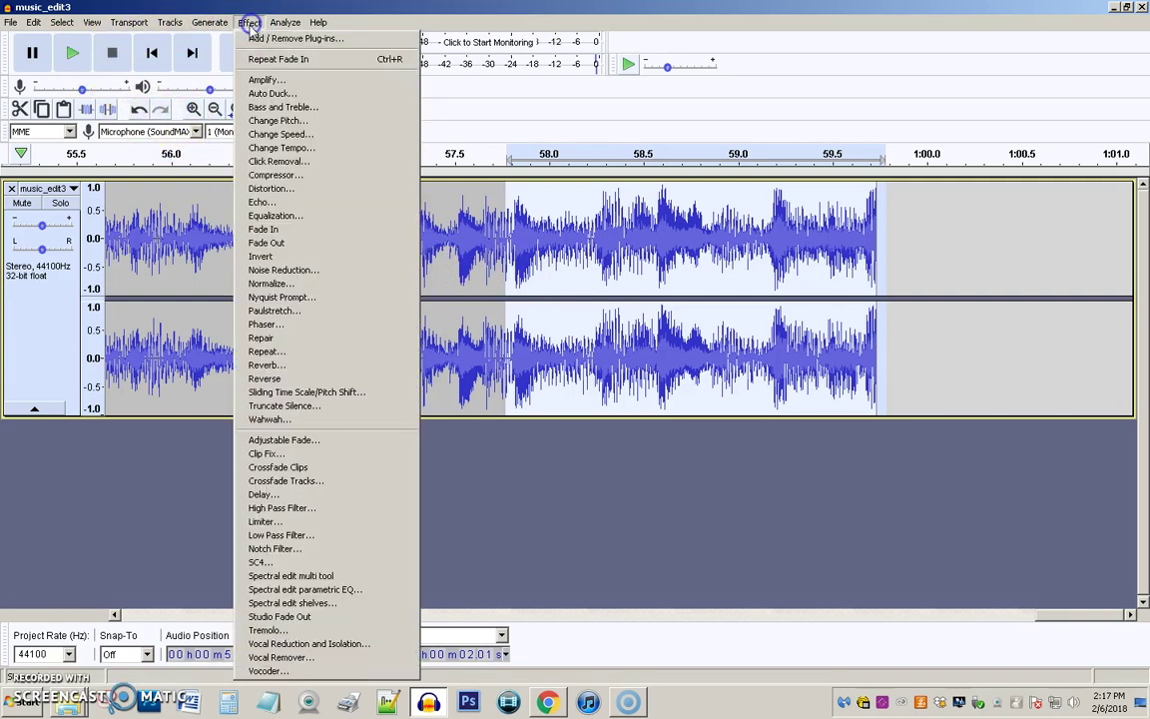
{"action": "left_click", "coordinate": [265, 243]}
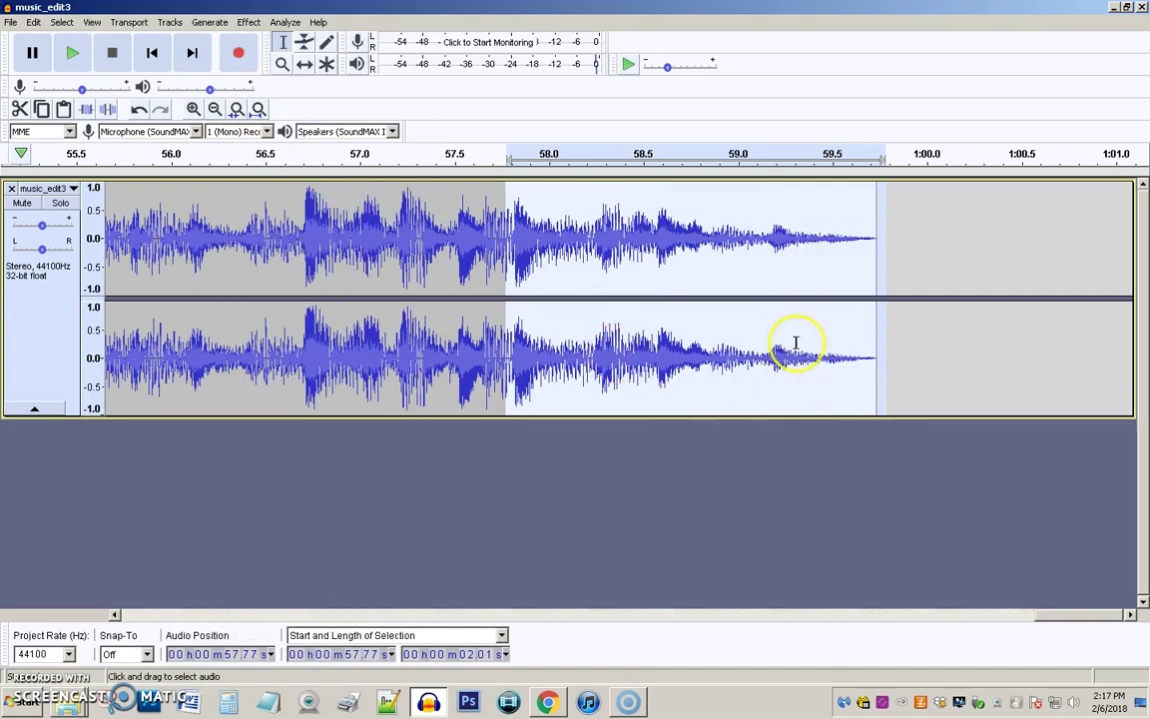
{"action": "left_click", "coordinate": [389, 232]}
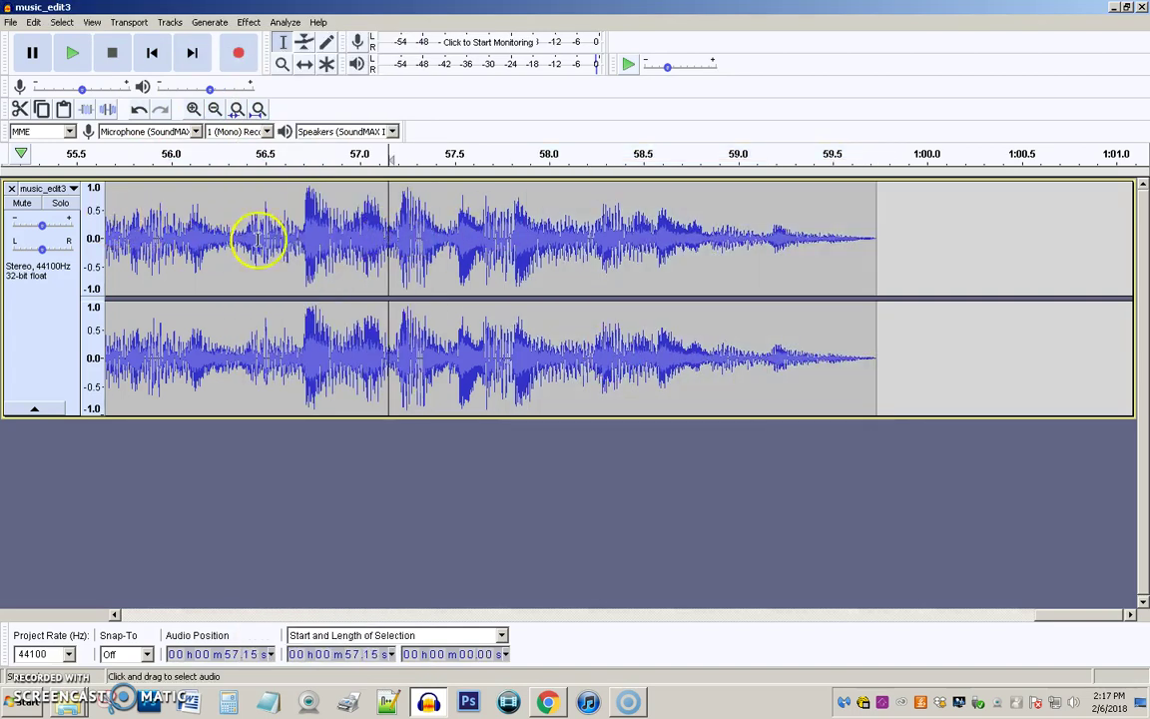
{"action": "left_click", "coordinate": [291, 238]}
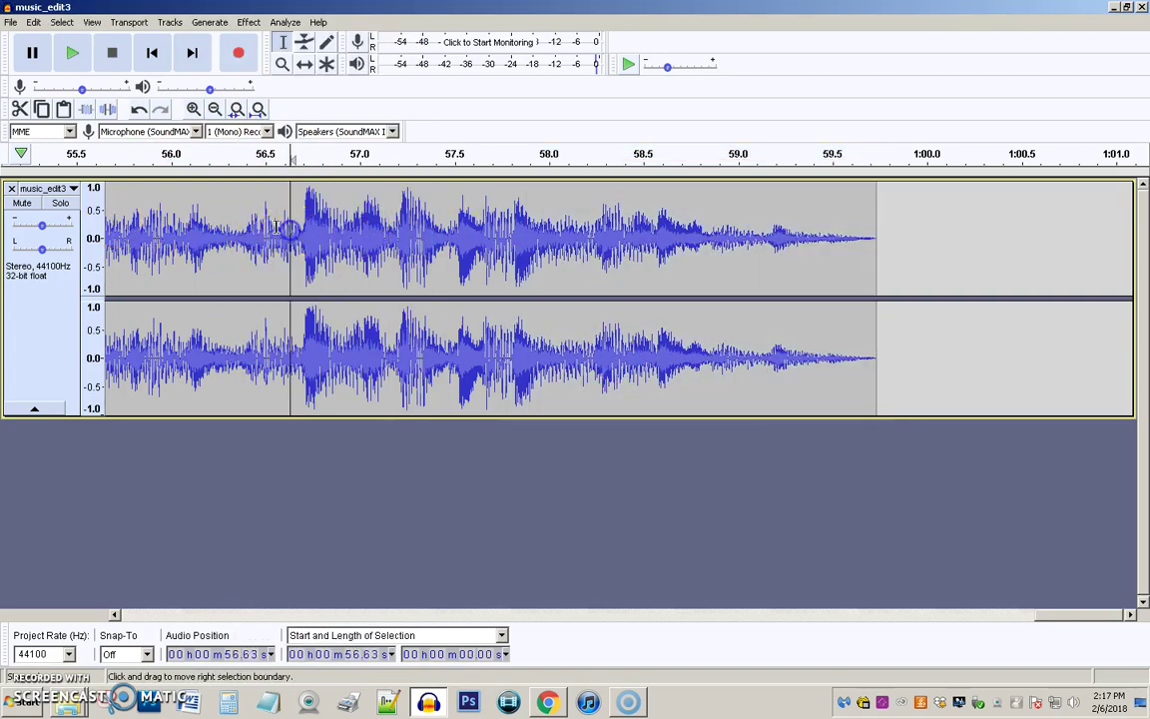
{"action": "left_click", "coordinate": [74, 57]}
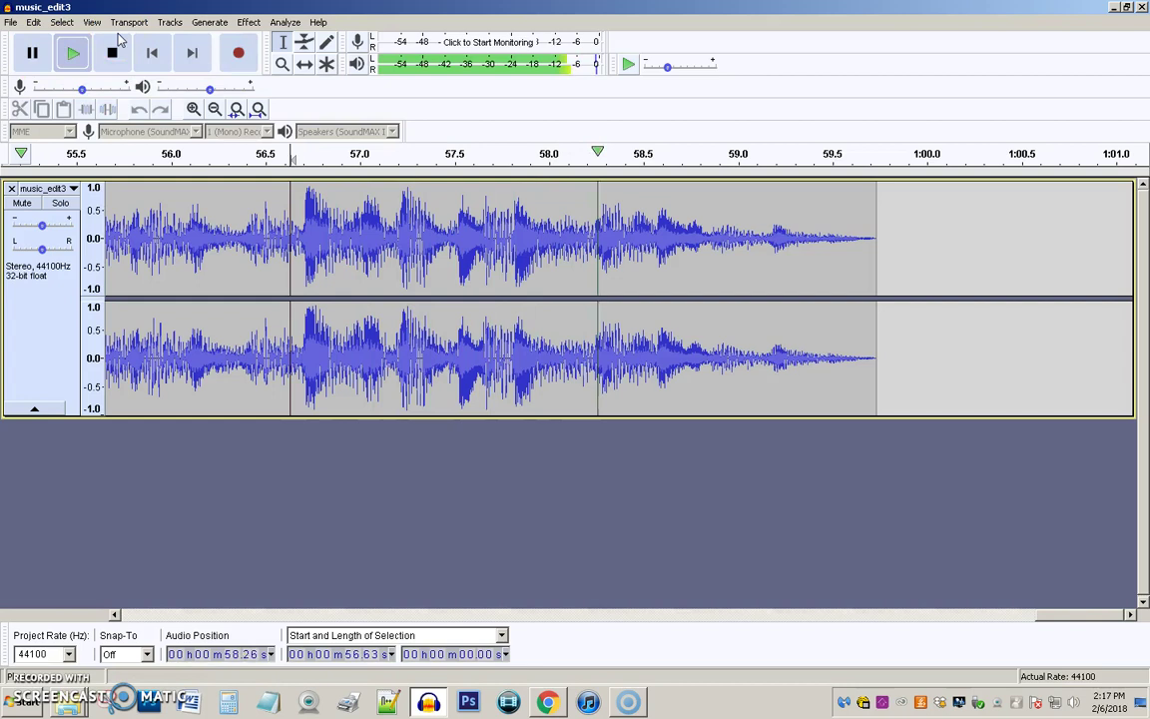
{"action": "left_click", "coordinate": [155, 53]}
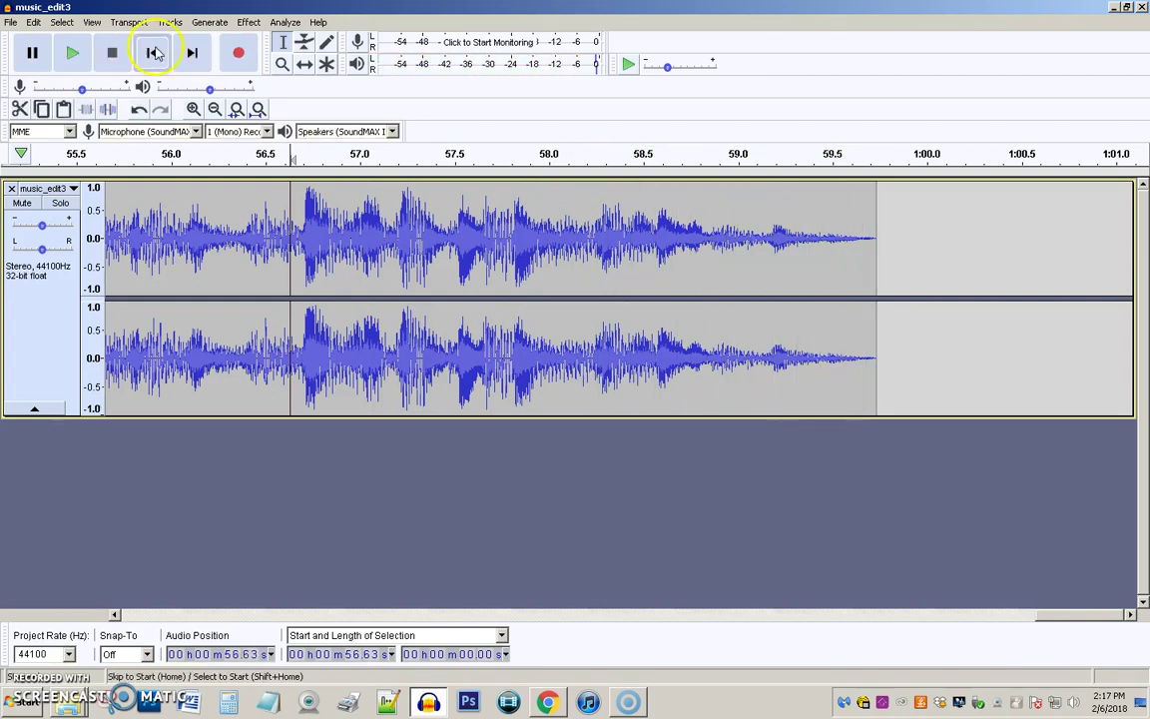
Fit the whole clip in view, open Export as MP3 with the grading folder, then cancel
{"action": "left_click", "coordinate": [258, 109]}
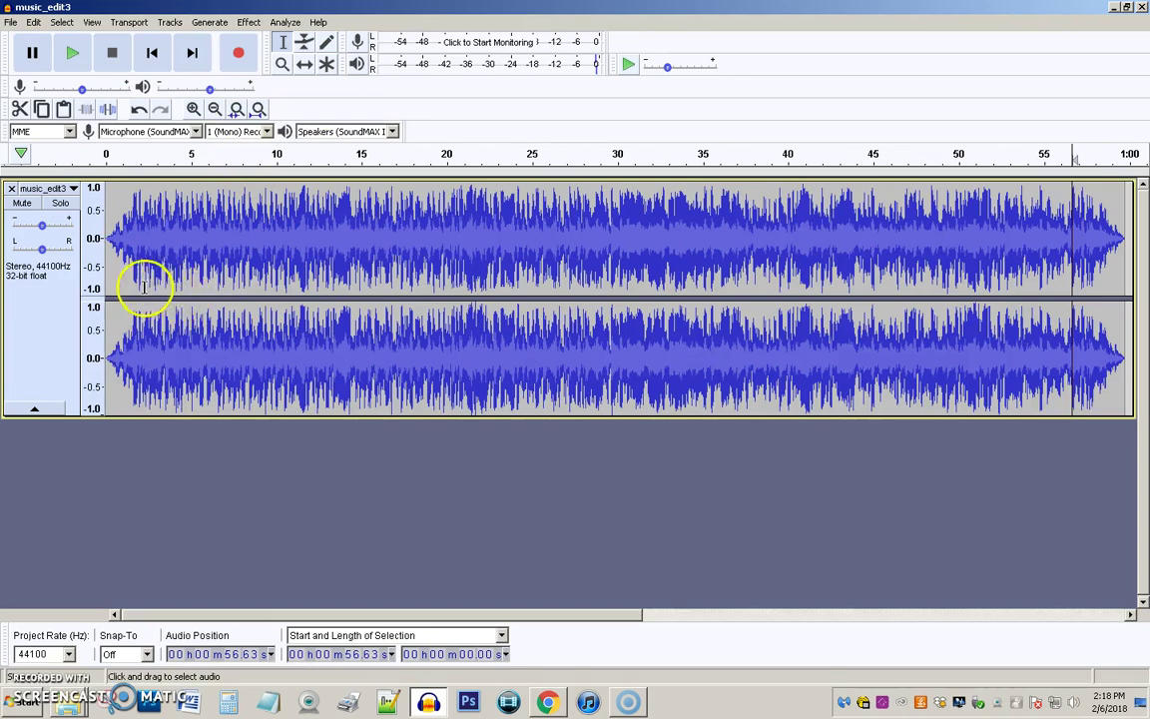
{"action": "left_click", "coordinate": [12, 22]}
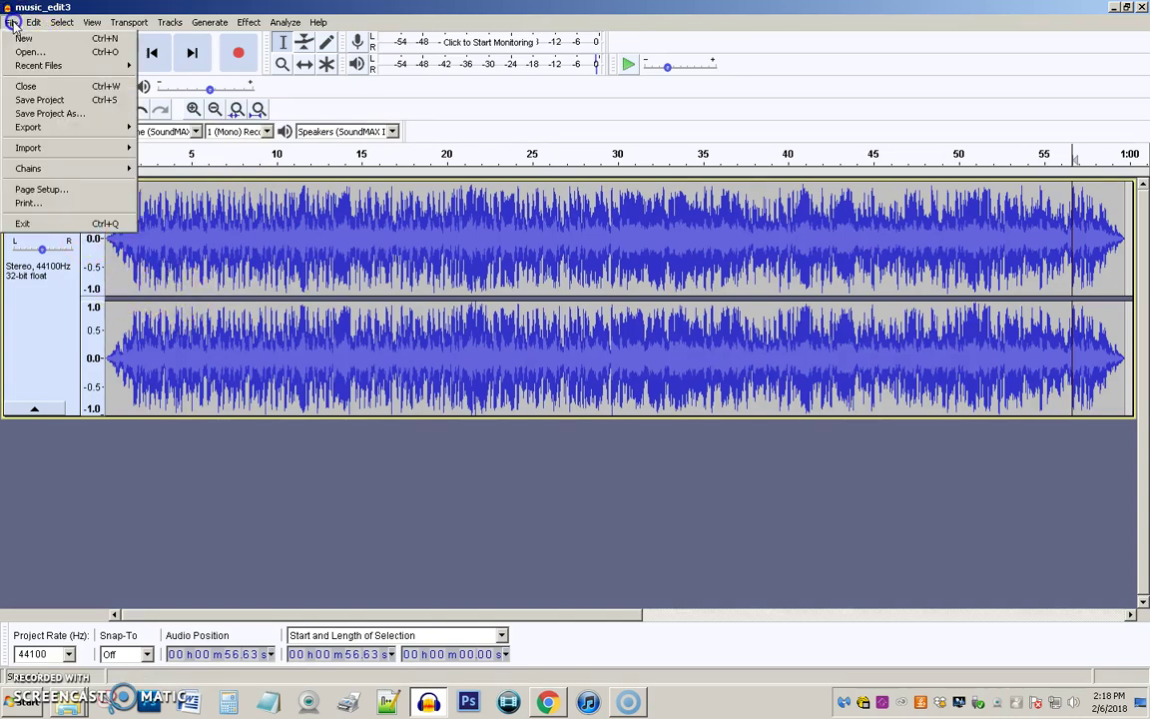
{"action": "mouse_move", "coordinate": [46, 127]}
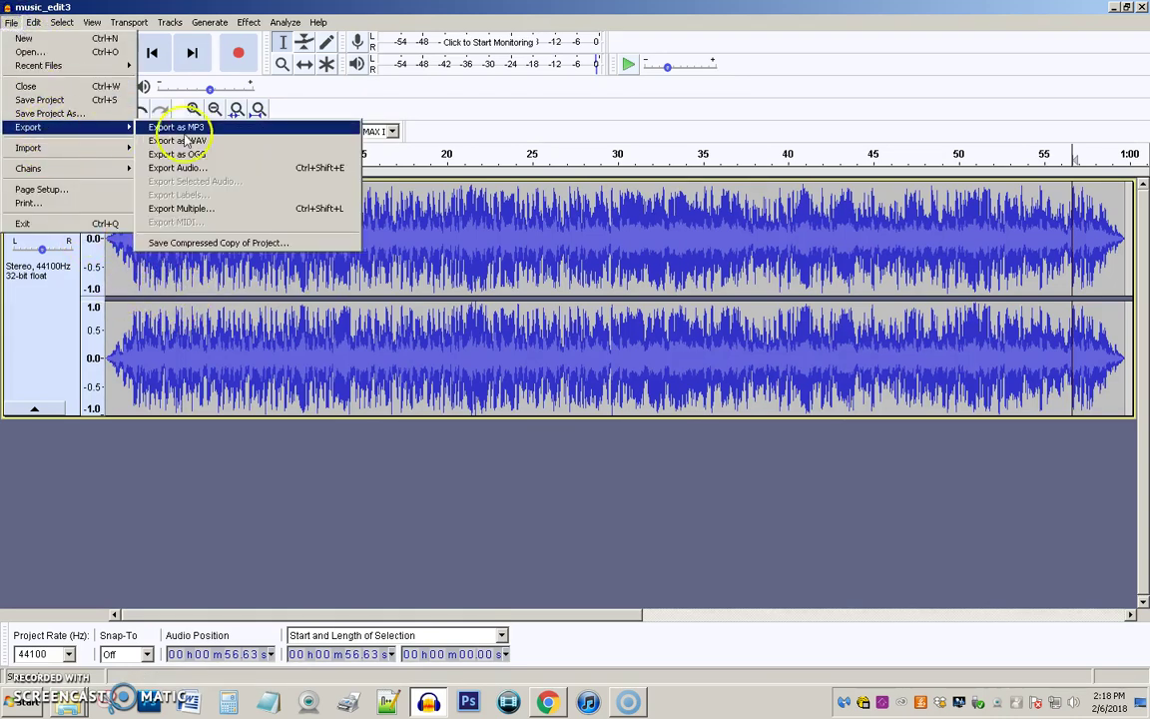
{"action": "left_click", "coordinate": [228, 129]}
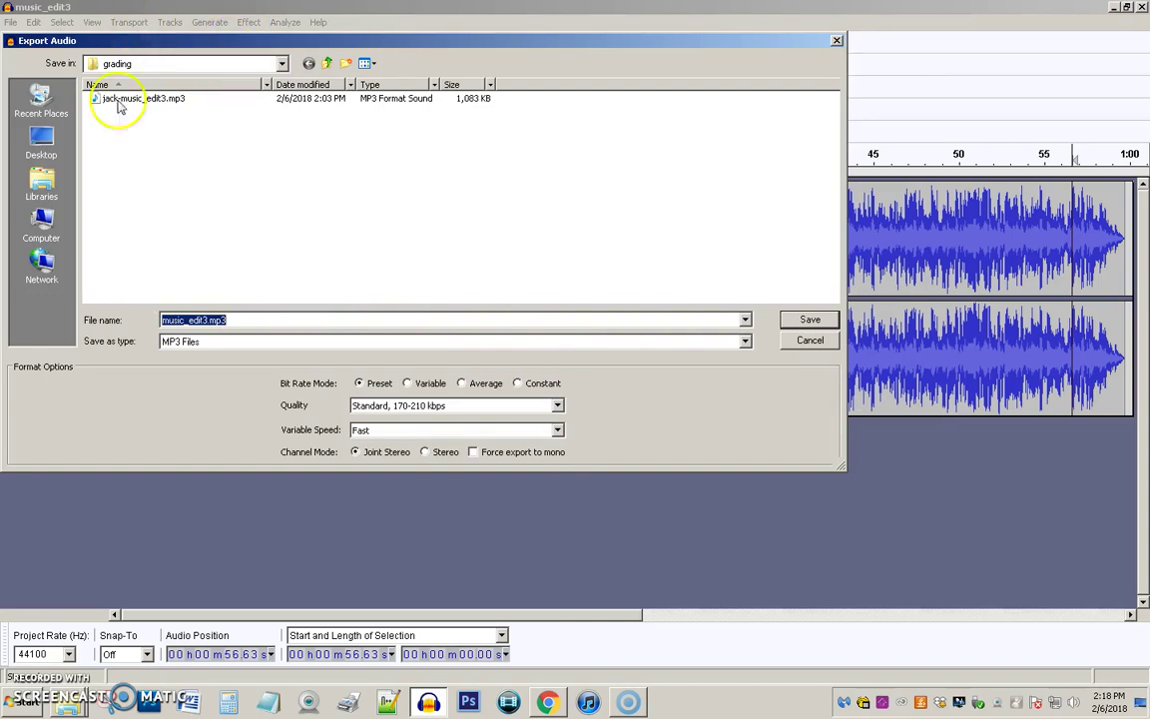
{"action": "left_click", "coordinate": [282, 64]}
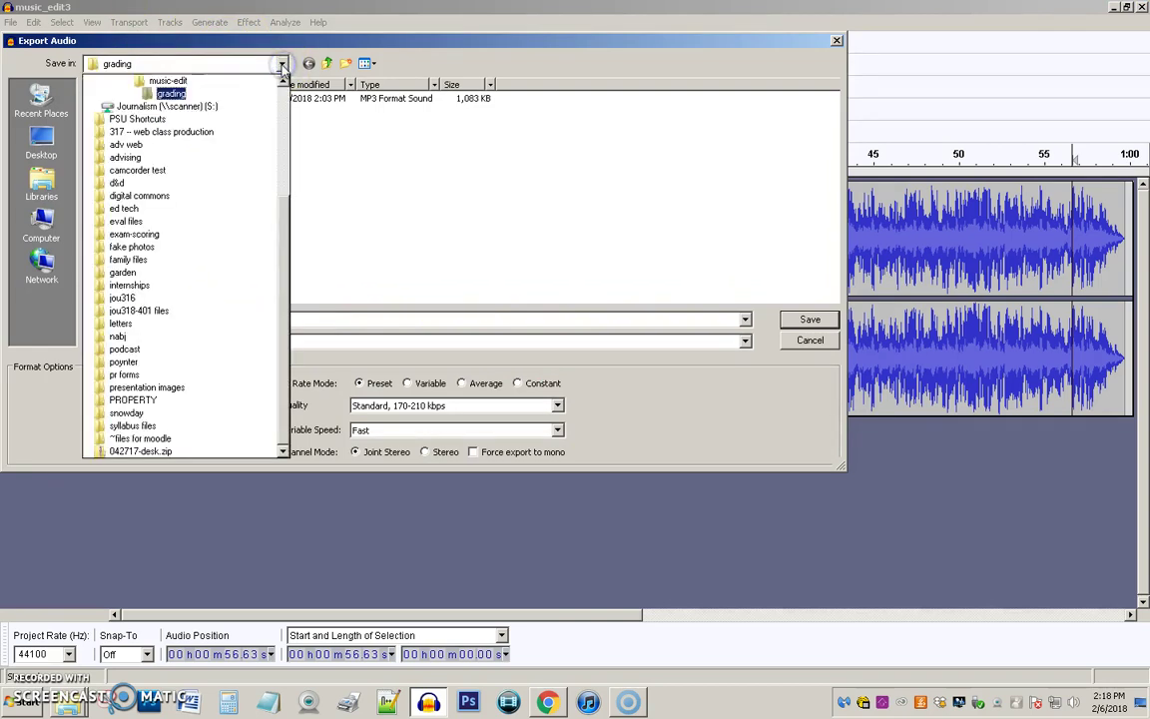
{"action": "left_click", "coordinate": [152, 95]}
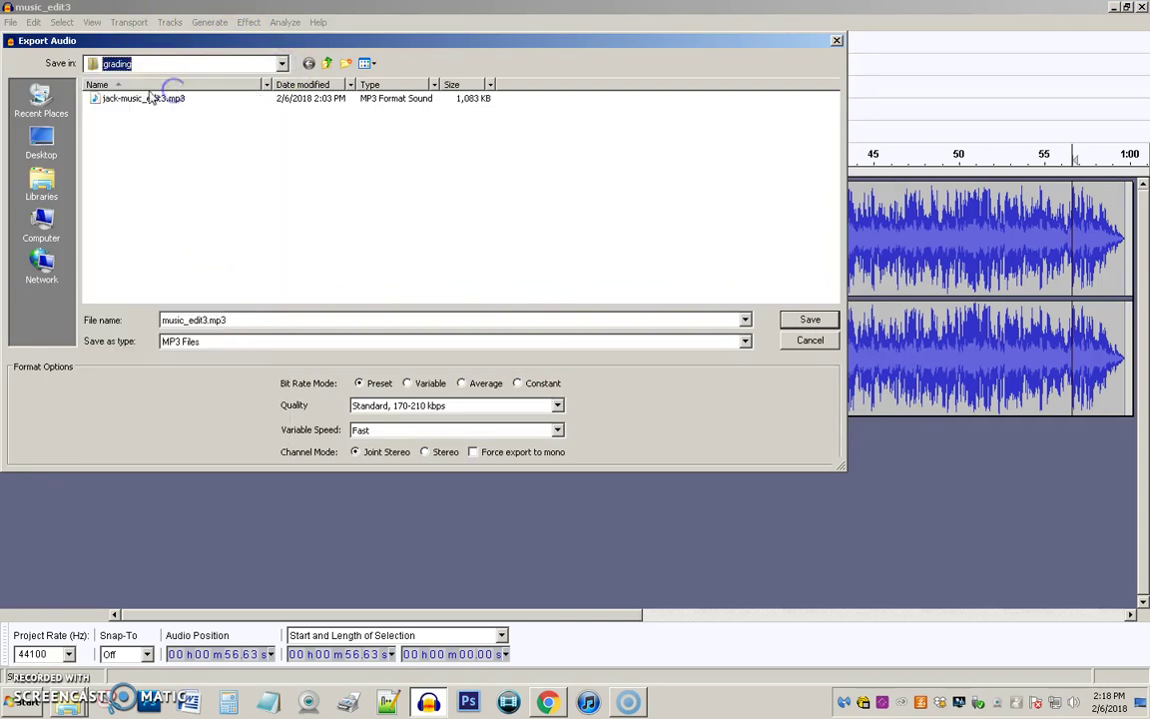
{"action": "left_click", "coordinate": [810, 341]}
Remove the current stereo track and import voice_edit.wav from the voice-edit > orignals folder
{"action": "left_click", "coordinate": [10, 188]}
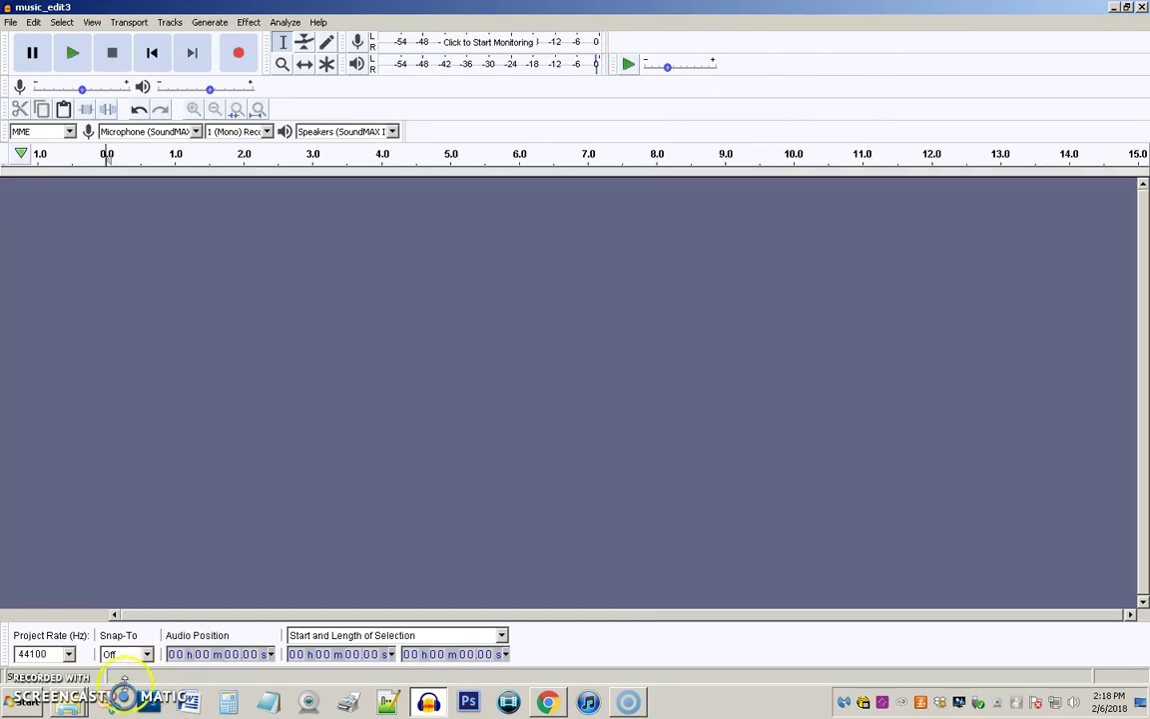
{"action": "left_click", "coordinate": [12, 22]}
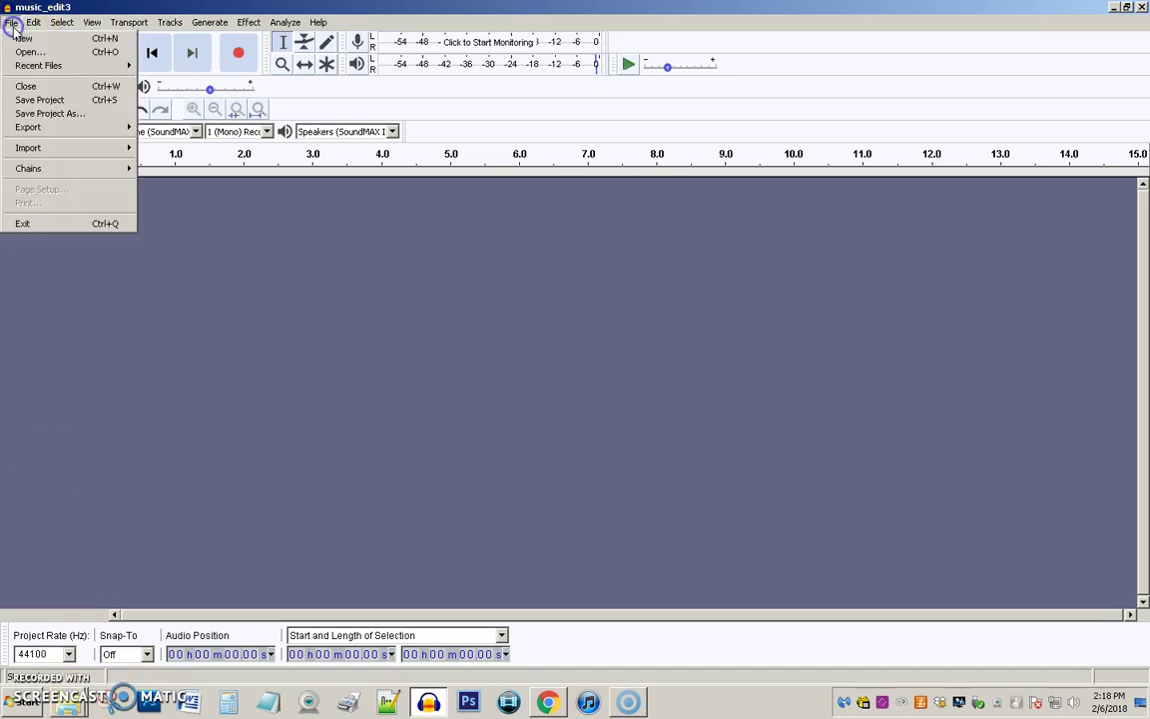
{"action": "mouse_move", "coordinate": [36, 147]}
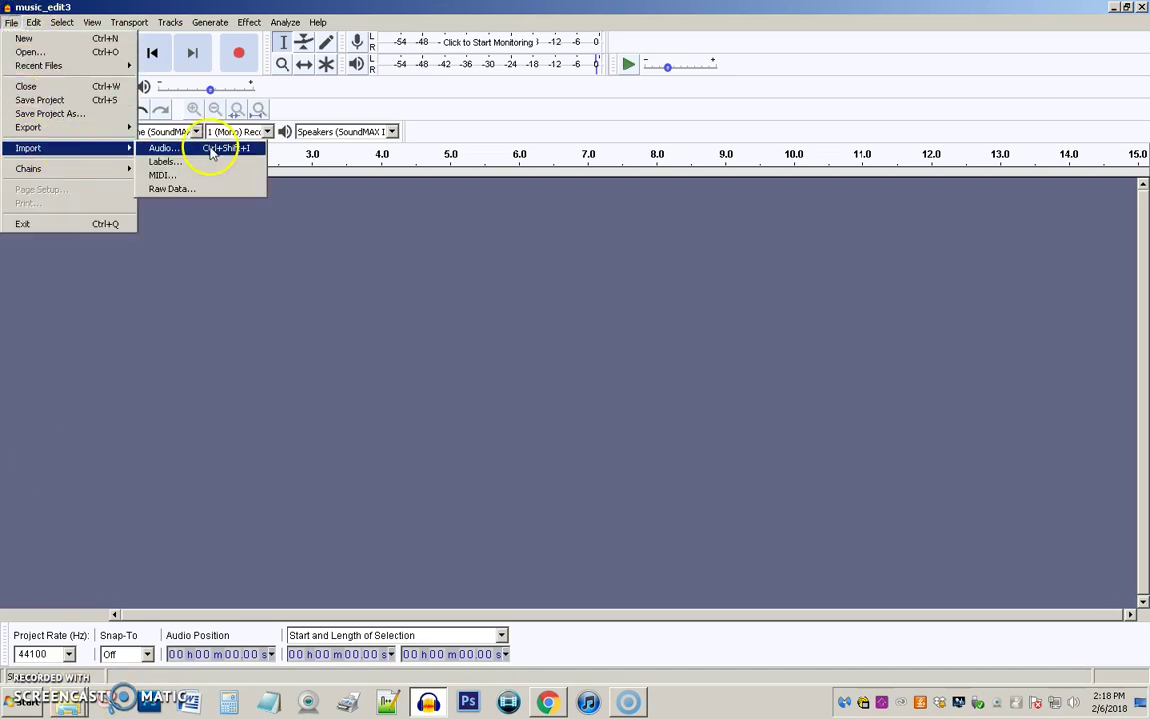
{"action": "left_click", "coordinate": [211, 151]}
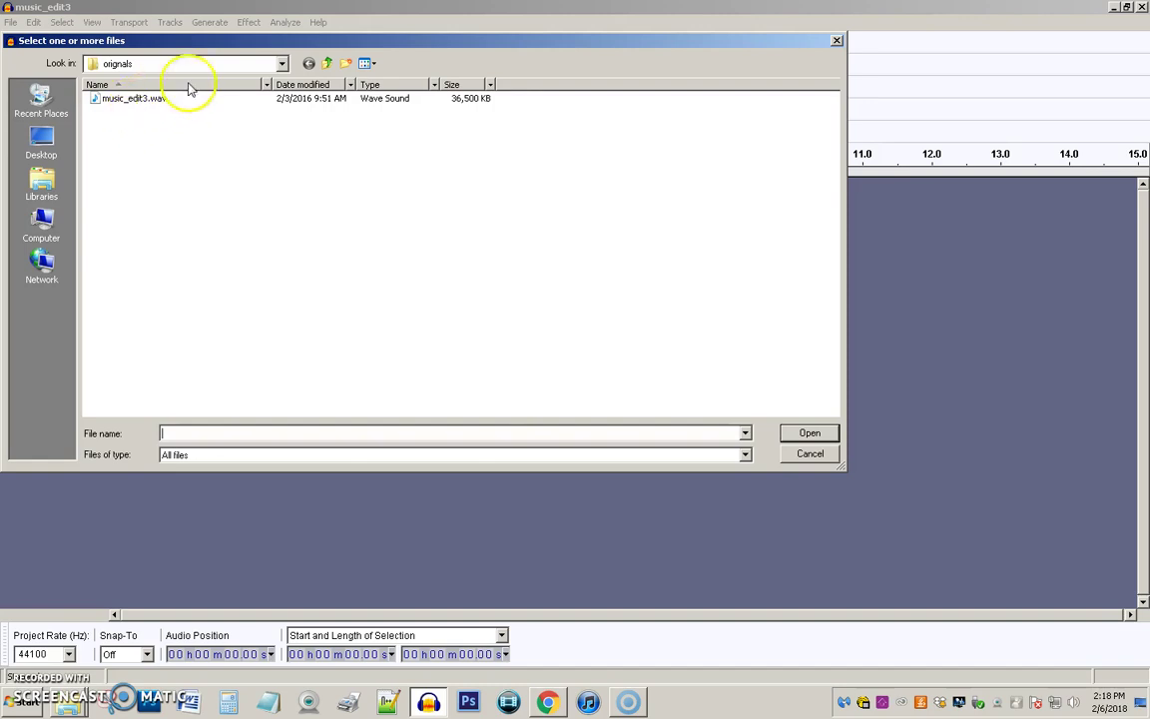
{"action": "left_click", "coordinate": [329, 65]}
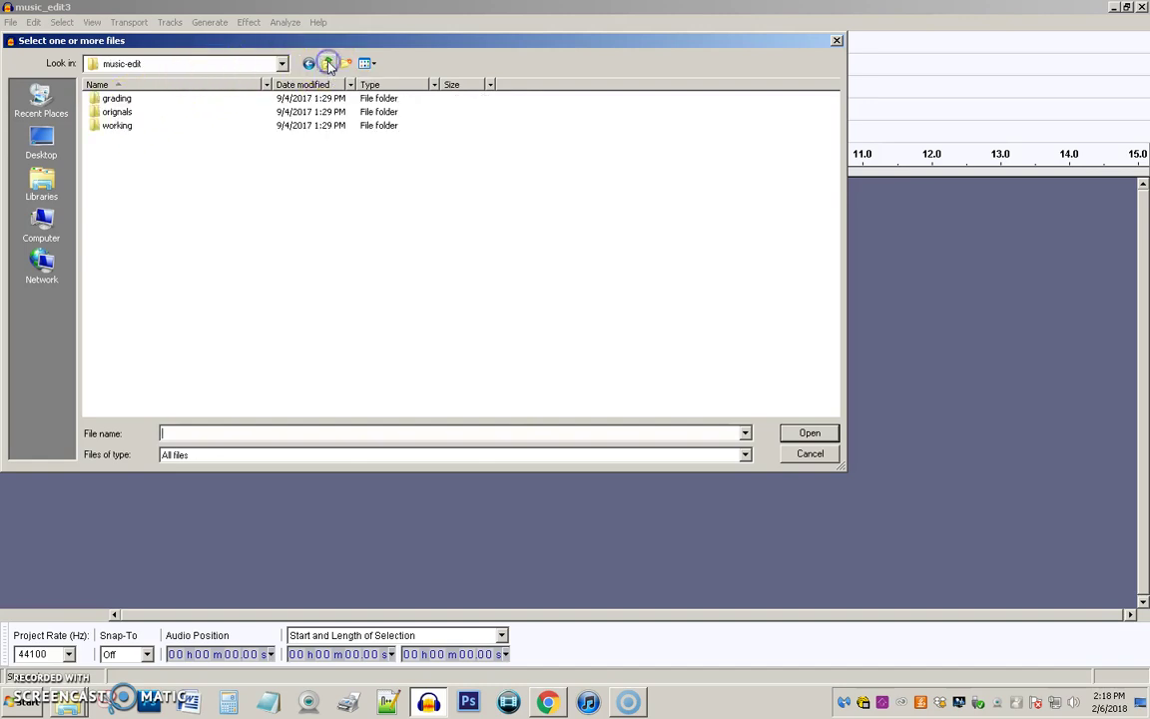
{"action": "left_click", "coordinate": [328, 65]}
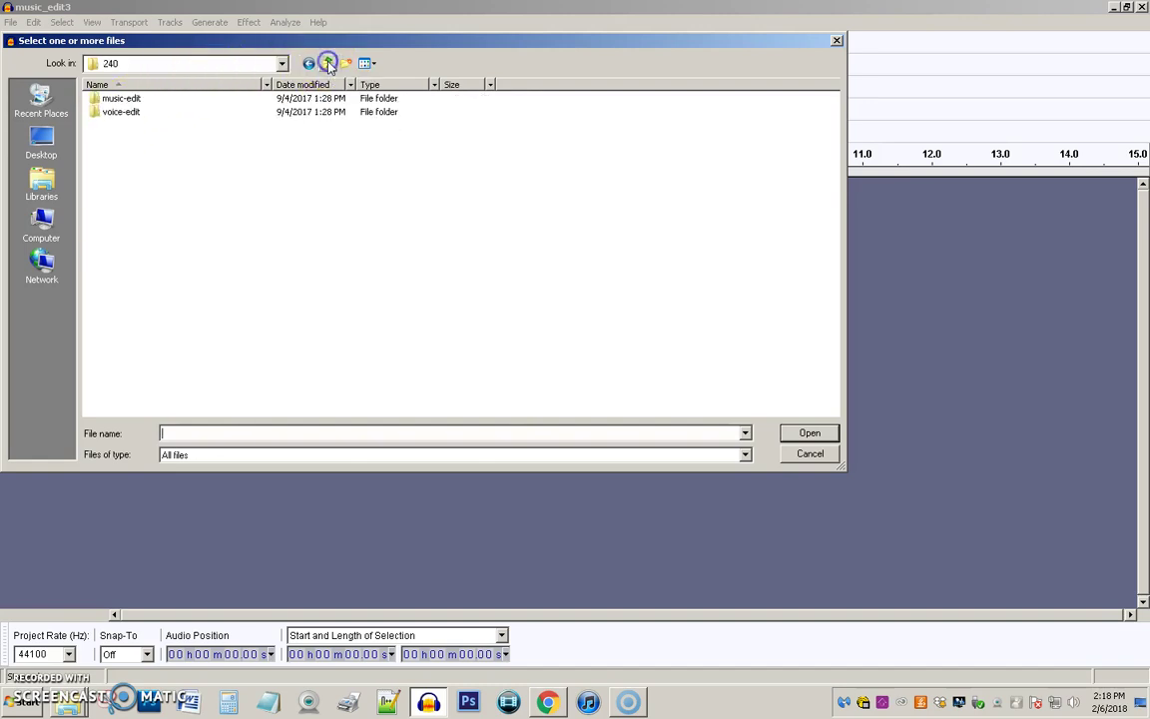
{"action": "double_click", "coordinate": [116, 112]}
{"action": "double_click", "coordinate": [117, 112]}
{"action": "double_click", "coordinate": [125, 100]}
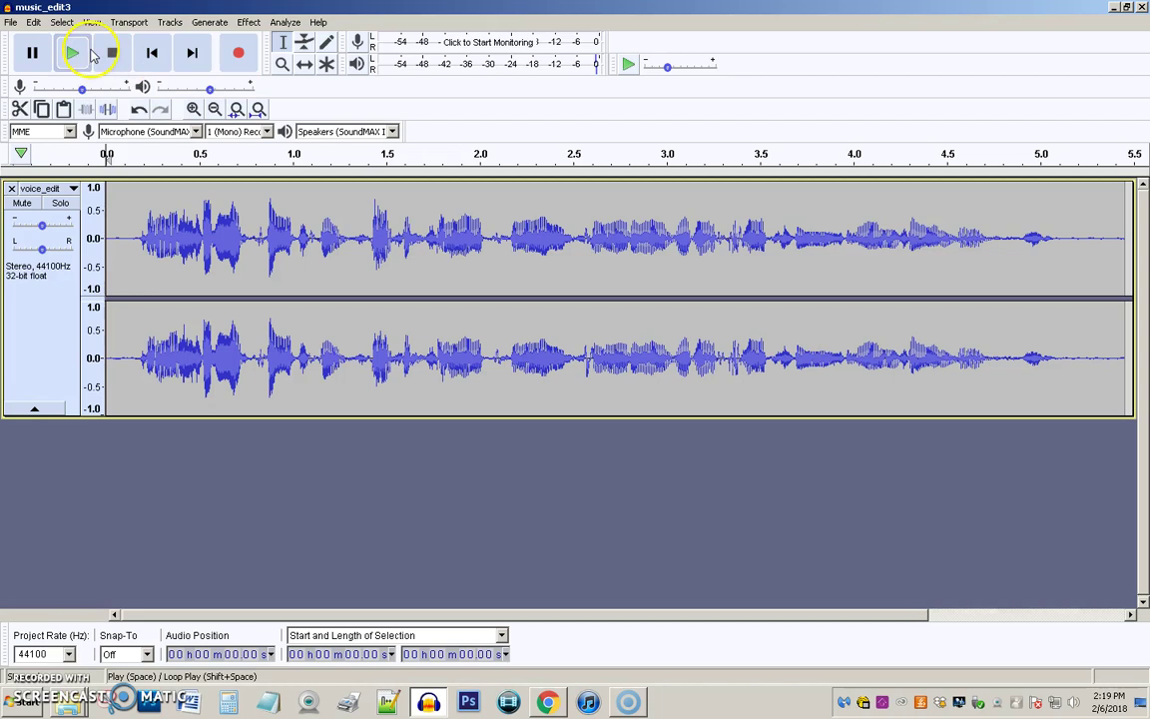
{"action": "left_click", "coordinate": [76, 55]}
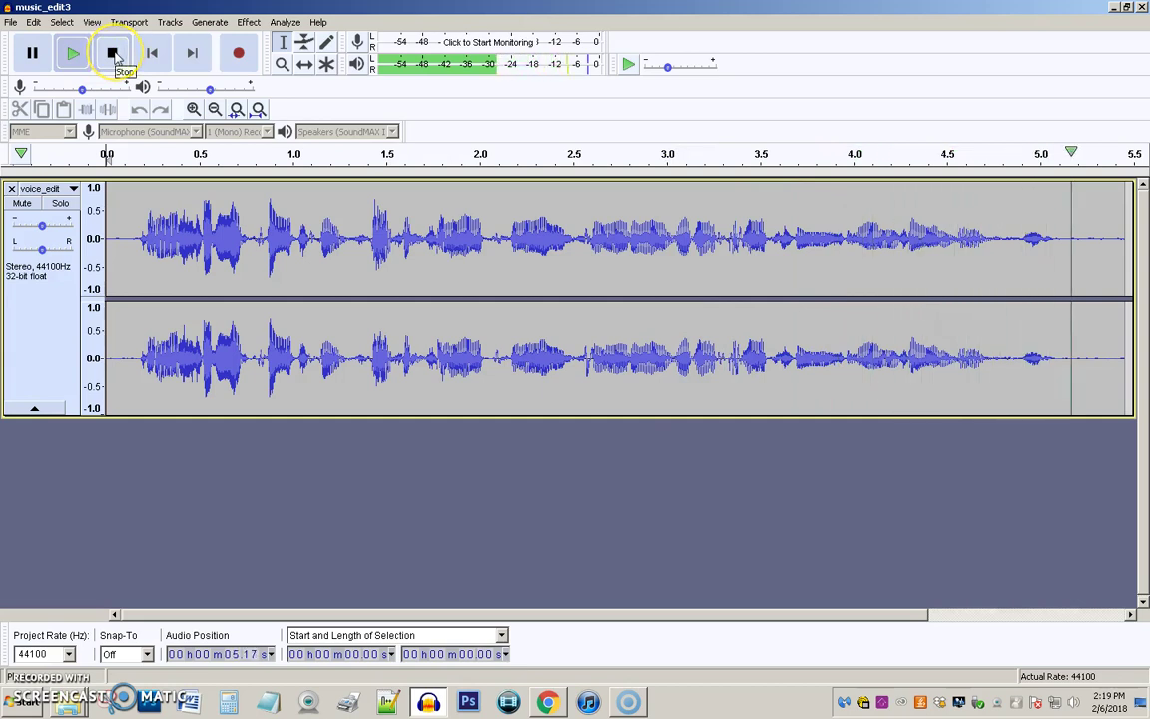
{"action": "left_click", "coordinate": [114, 54]}
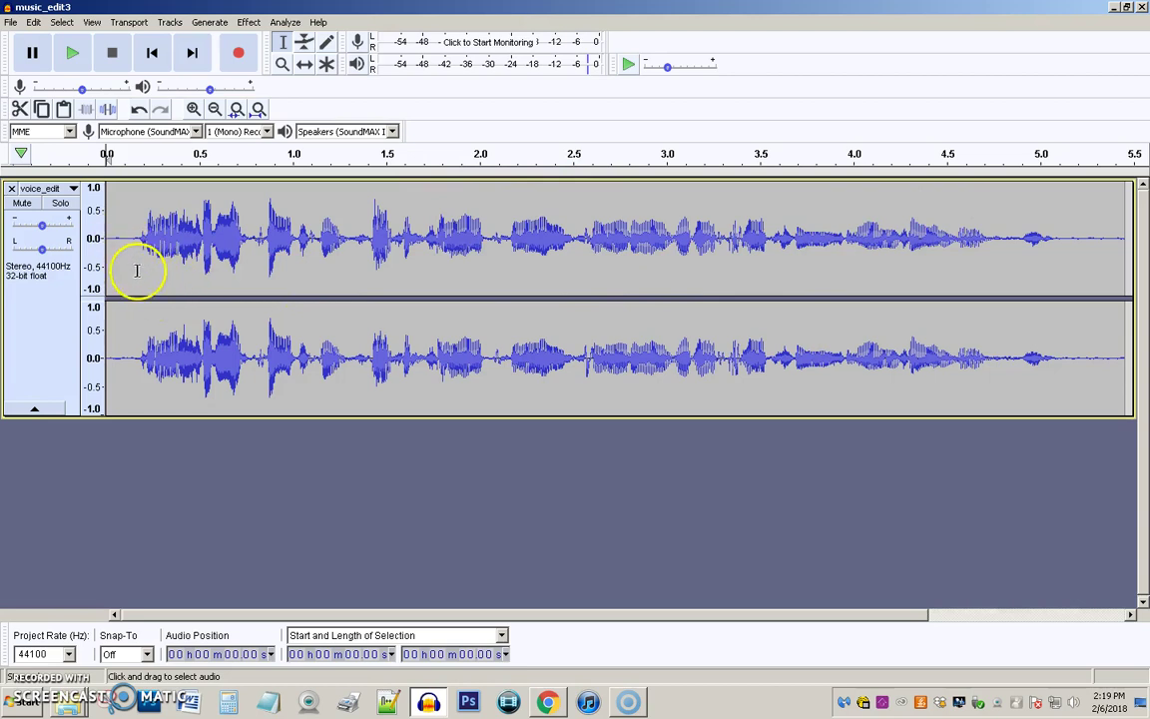
Delete the first 0.14 s of silence and the empty tail after 4.99 s
{"action": "left_click_drag", "start_coordinate": [100, 244], "coordinate": [129, 246]}
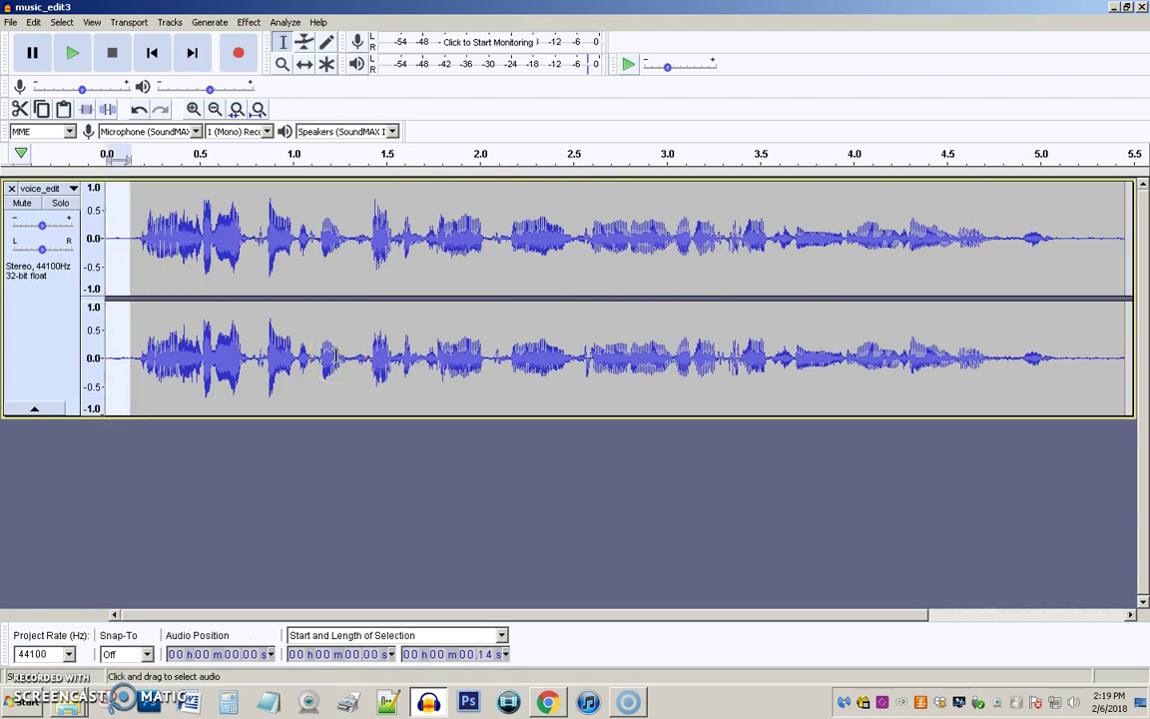
{"action": "key", "text": "Delete"}
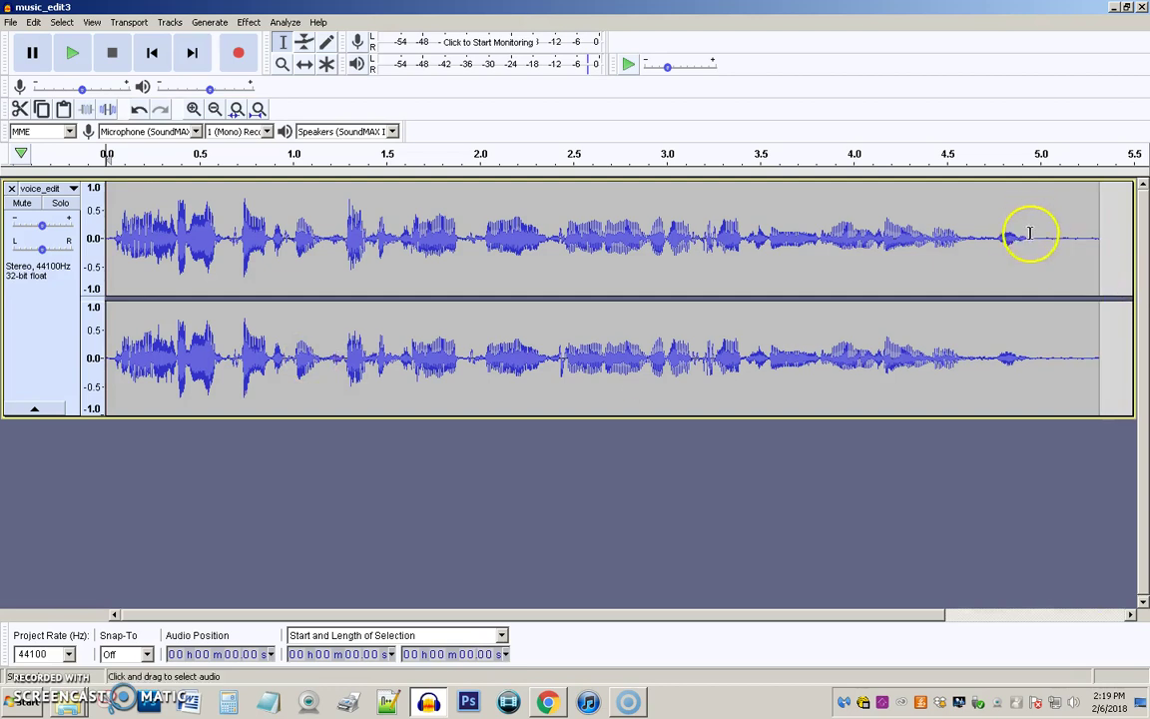
{"action": "left_click_drag", "start_coordinate": [1039, 241], "coordinate": [1096, 283]}
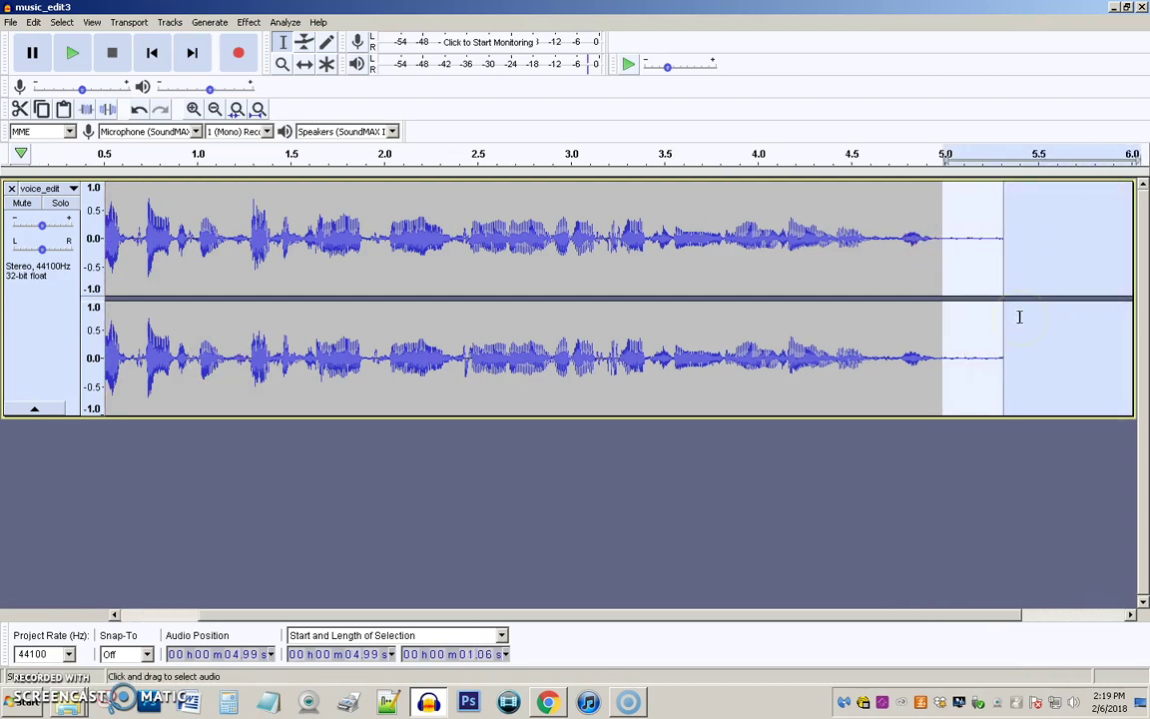
{"action": "key", "text": "Delete"}
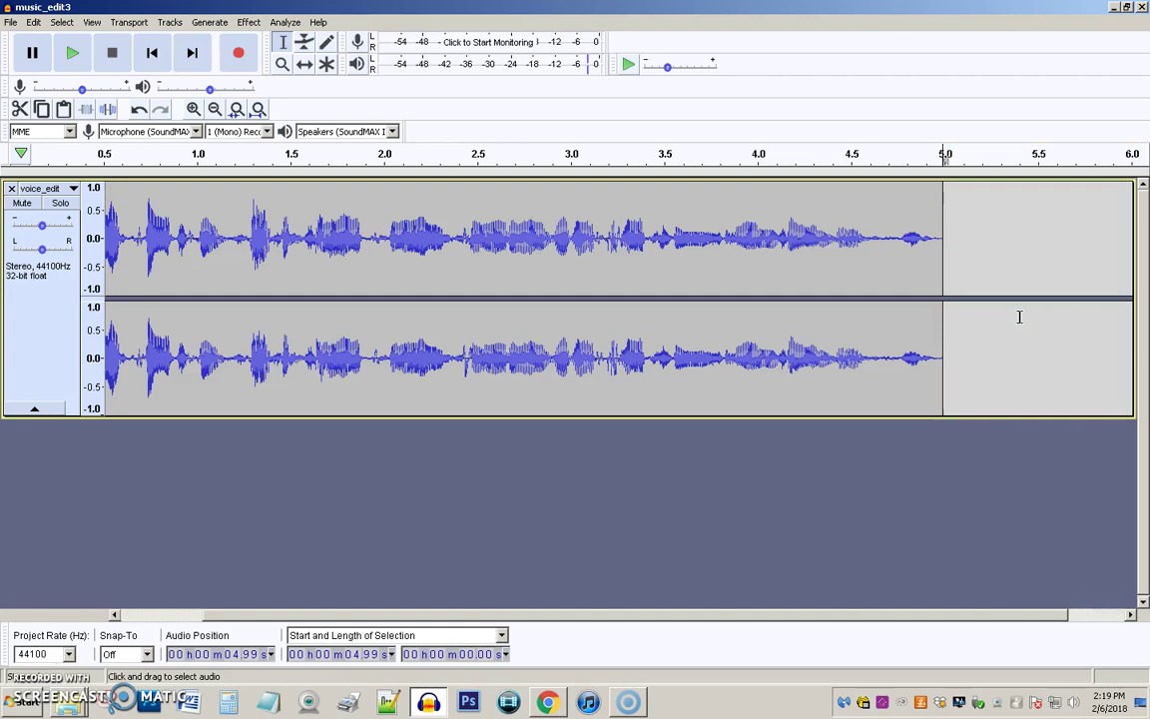
{"action": "left_click_drag", "start_coordinate": [427, 615], "coordinate": [275, 618]}
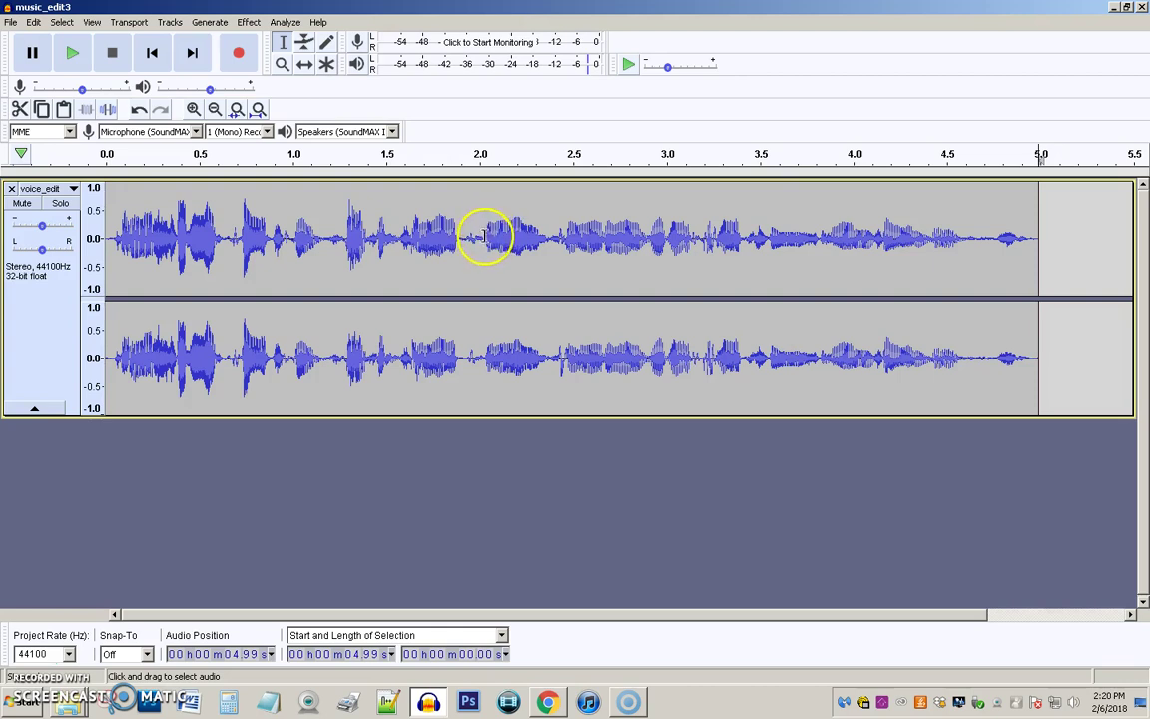
{"action": "key", "text": "space"}
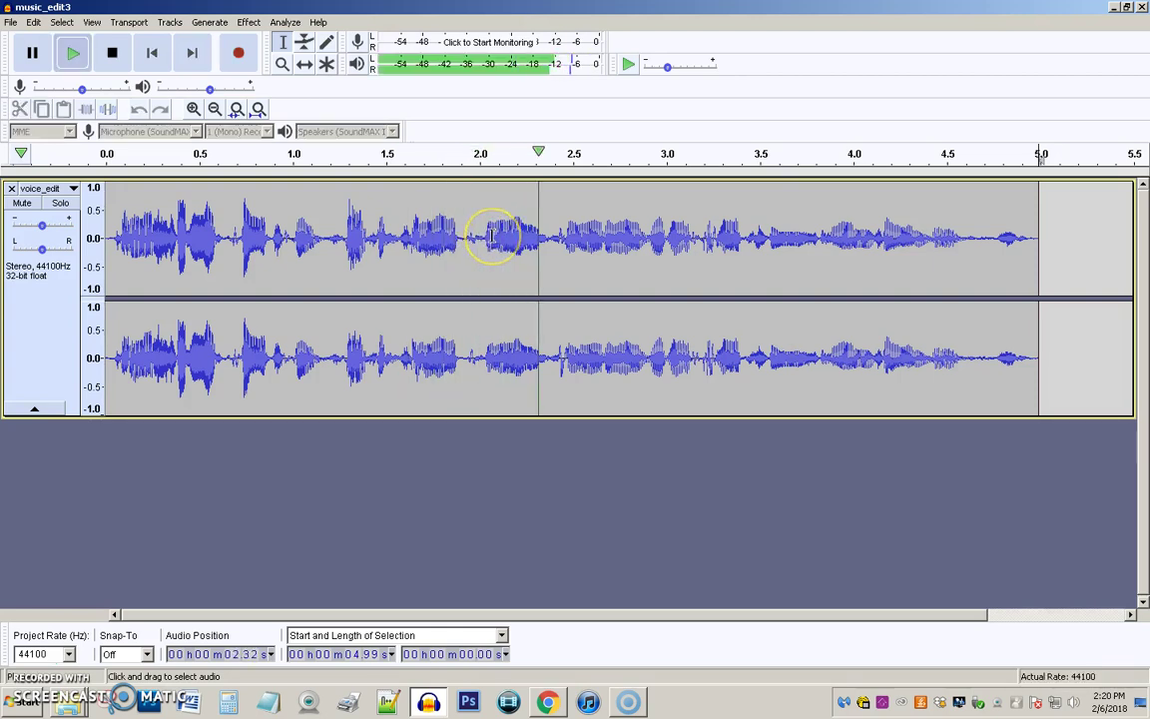
{"action": "key", "text": "space"}
{"action": "key", "text": "space"}
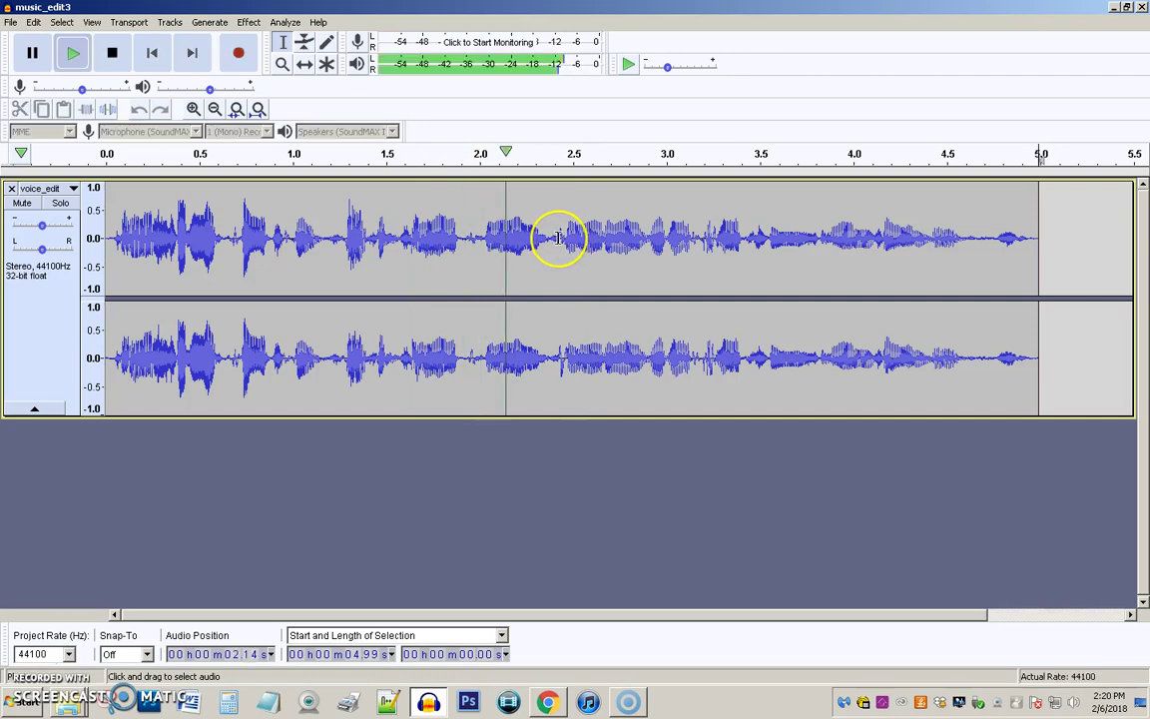
{"action": "key", "text": "space"}
{"action": "key", "text": "space"}
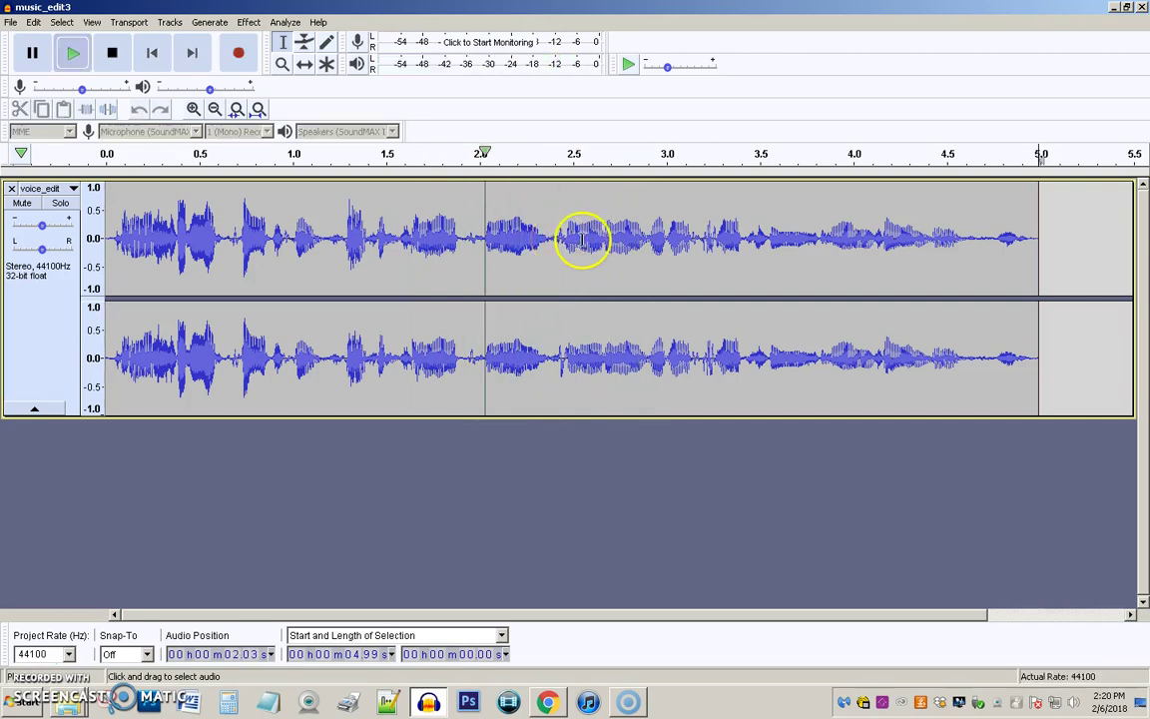
{"action": "key", "text": "space"}
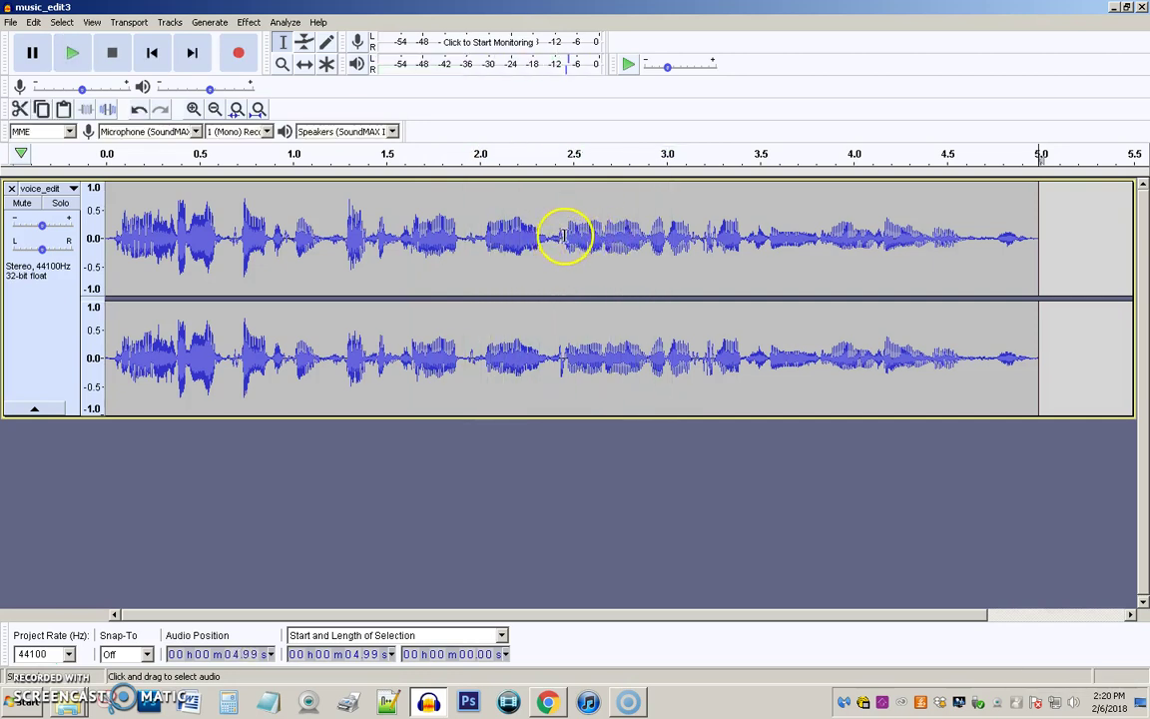
{"action": "key", "text": "space"}
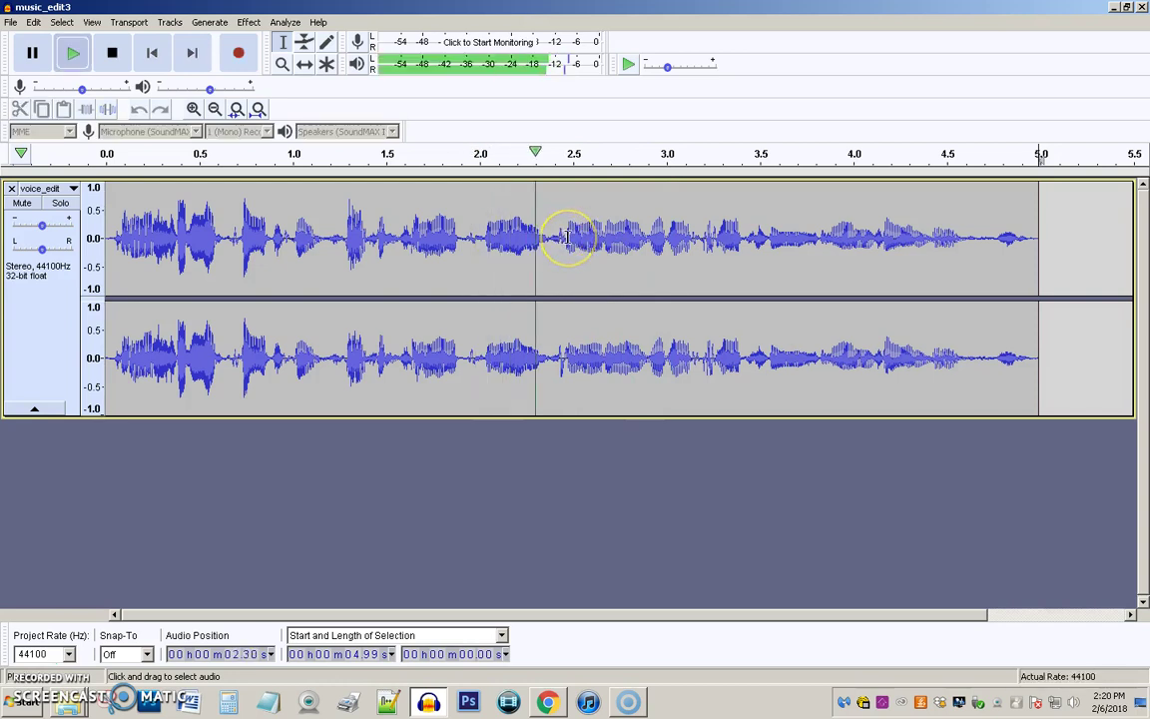
{"action": "key", "text": "space"}
{"action": "key", "text": "space"}
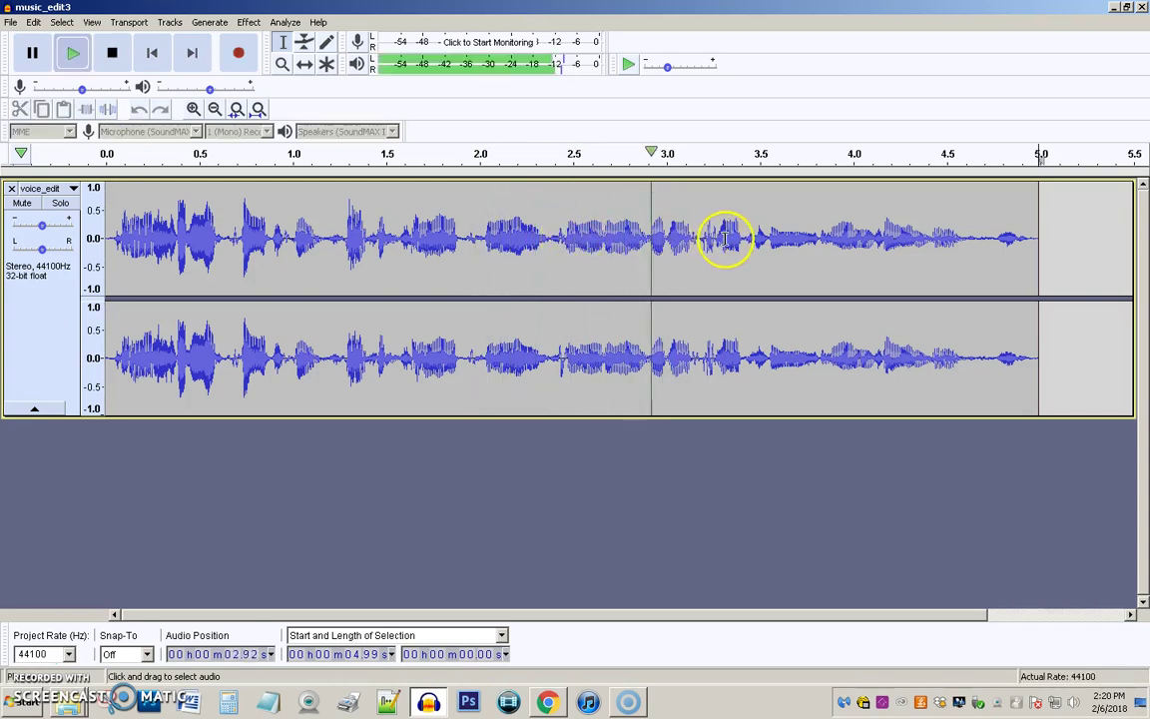
{"action": "key", "text": "space"}
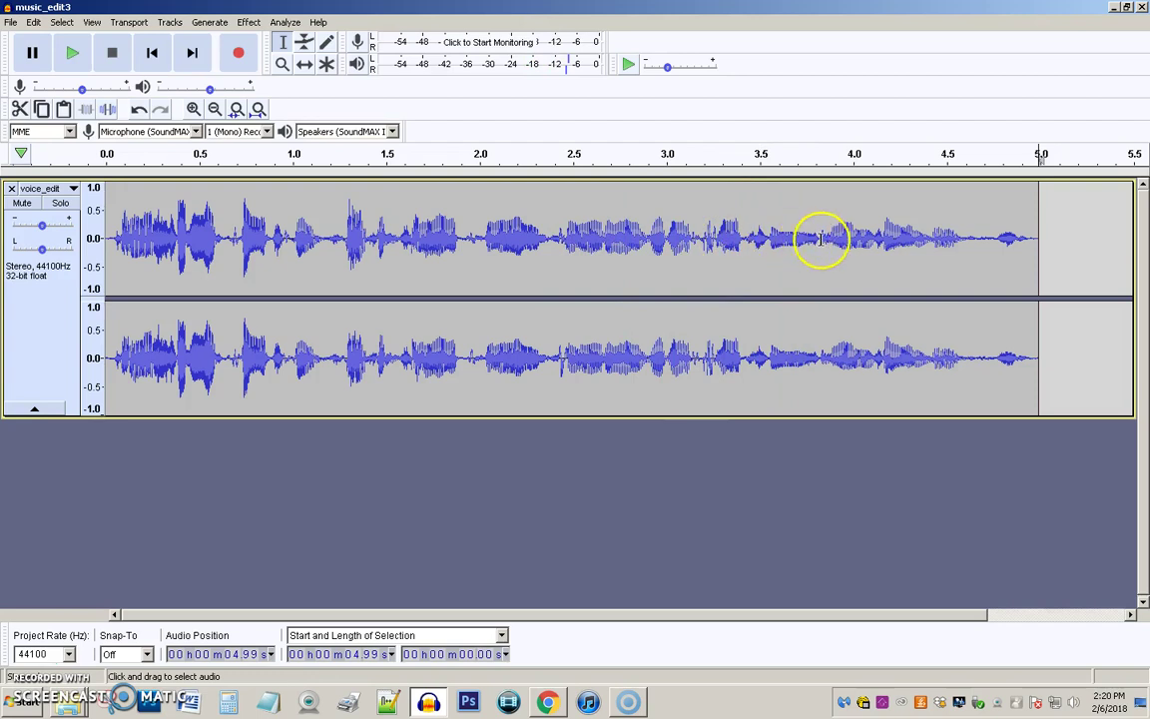
{"action": "key", "text": "space"}
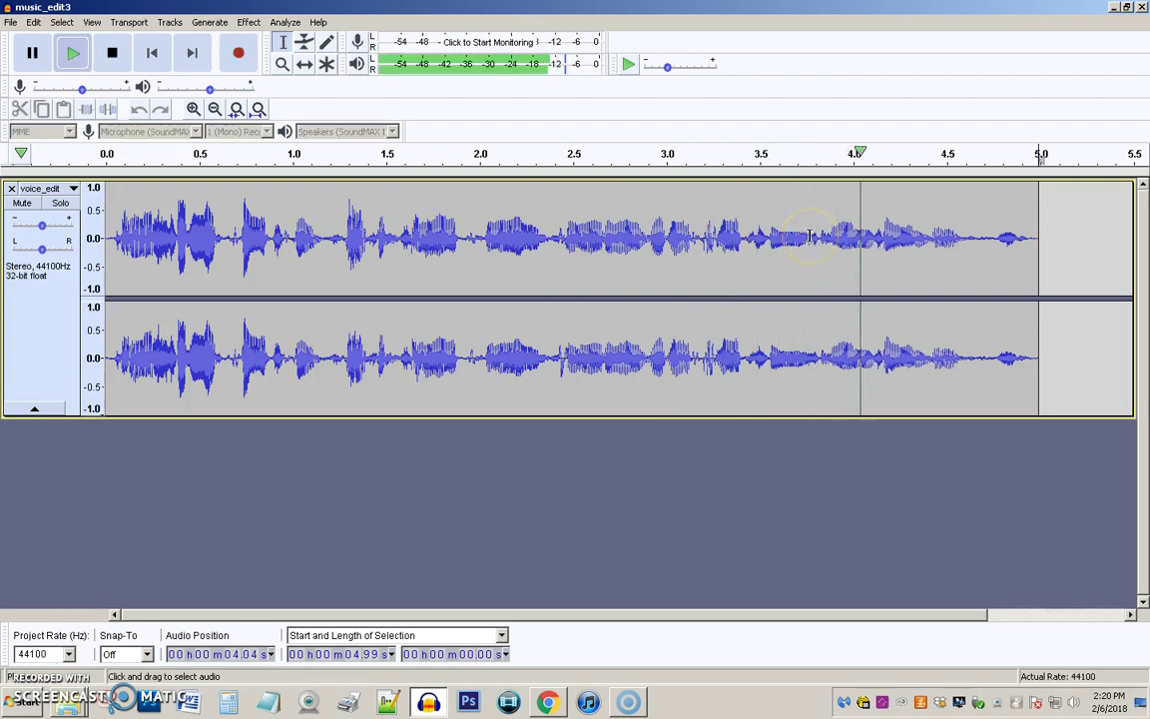
{"action": "key", "text": "space"}
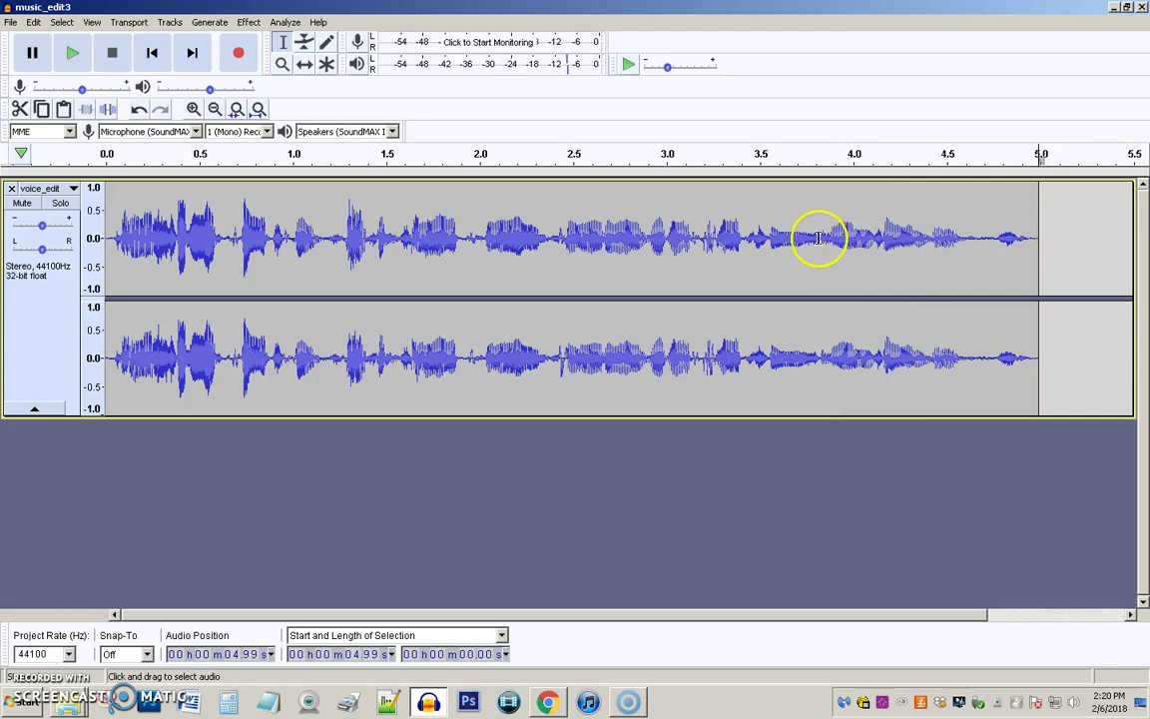
Audition the phrase around 2.38–3.82 s, then zoom to fit the 1.99–4.38 s range
{"action": "left_click_drag", "start_coordinate": [820, 240], "coordinate": [550, 250]}
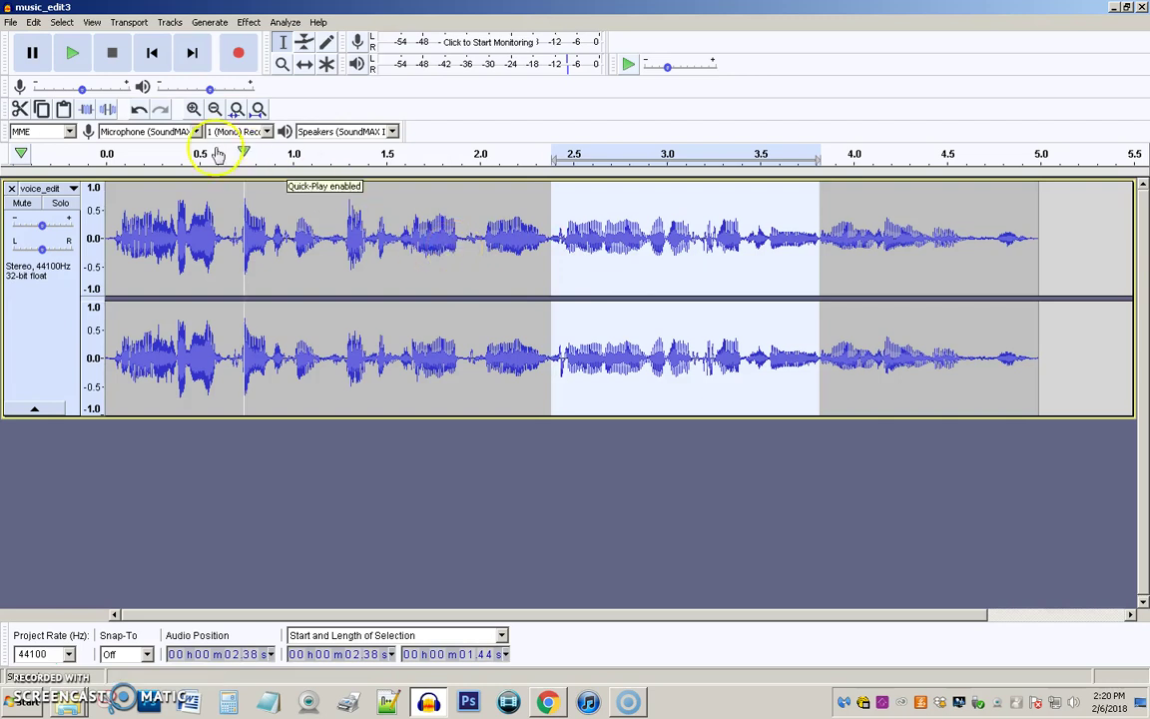
{"action": "left_click", "coordinate": [72, 55]}
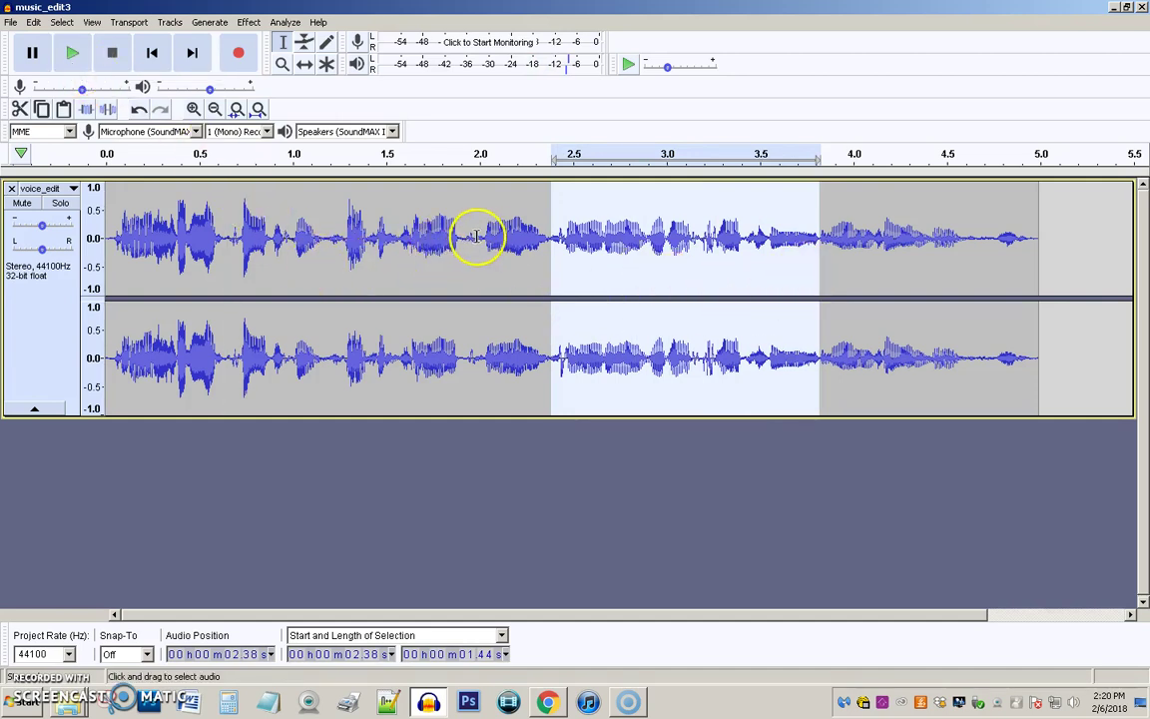
{"action": "left_click_drag", "start_coordinate": [479, 242], "coordinate": [924, 256]}
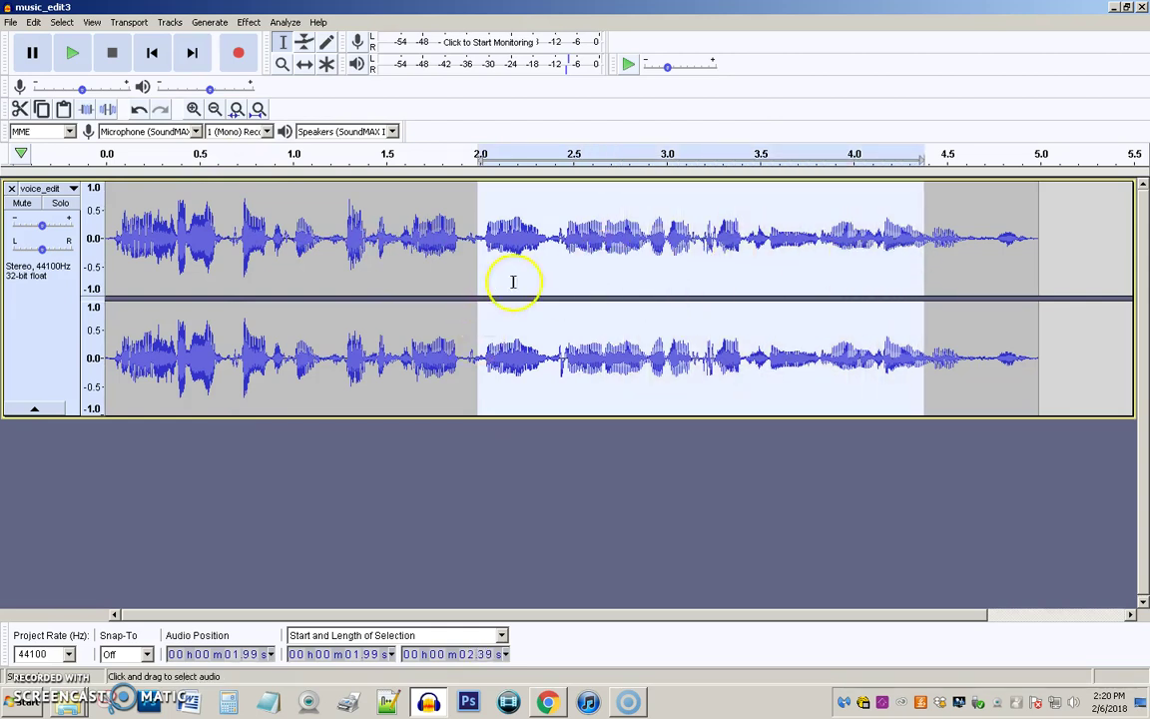
{"action": "left_click", "coordinate": [237, 111]}
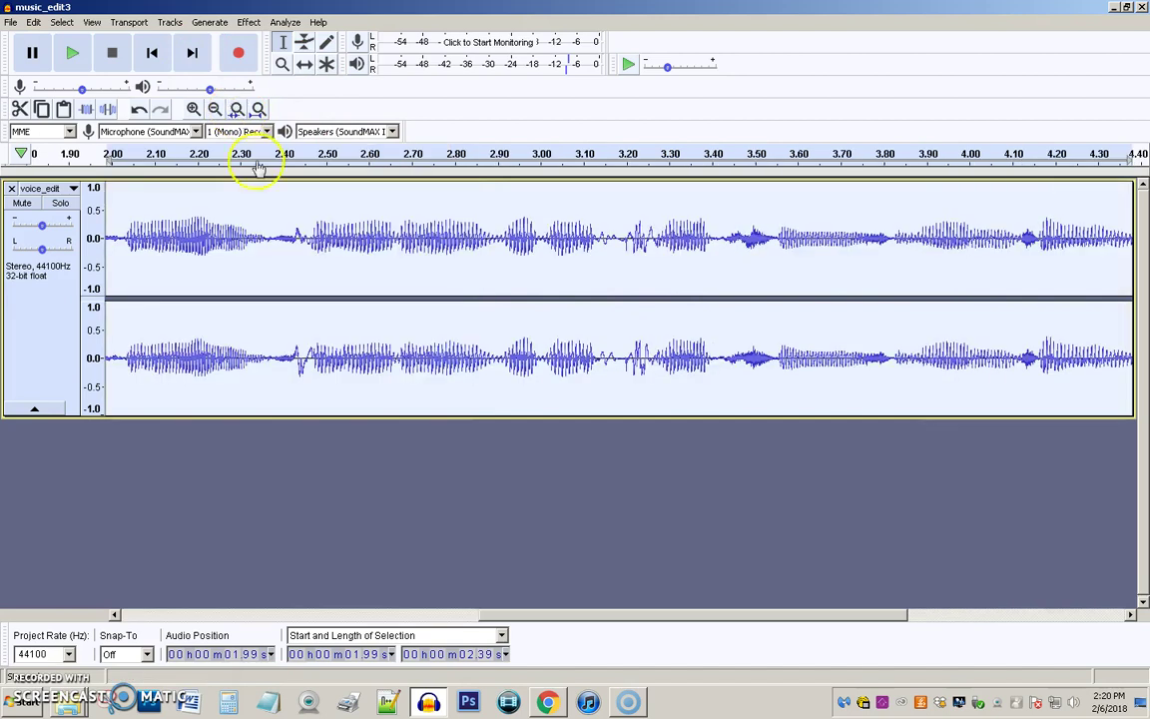
Refine the selection to exactly 2.37–3.83 s, playing it back to confirm
{"action": "left_click", "coordinate": [278, 238]}
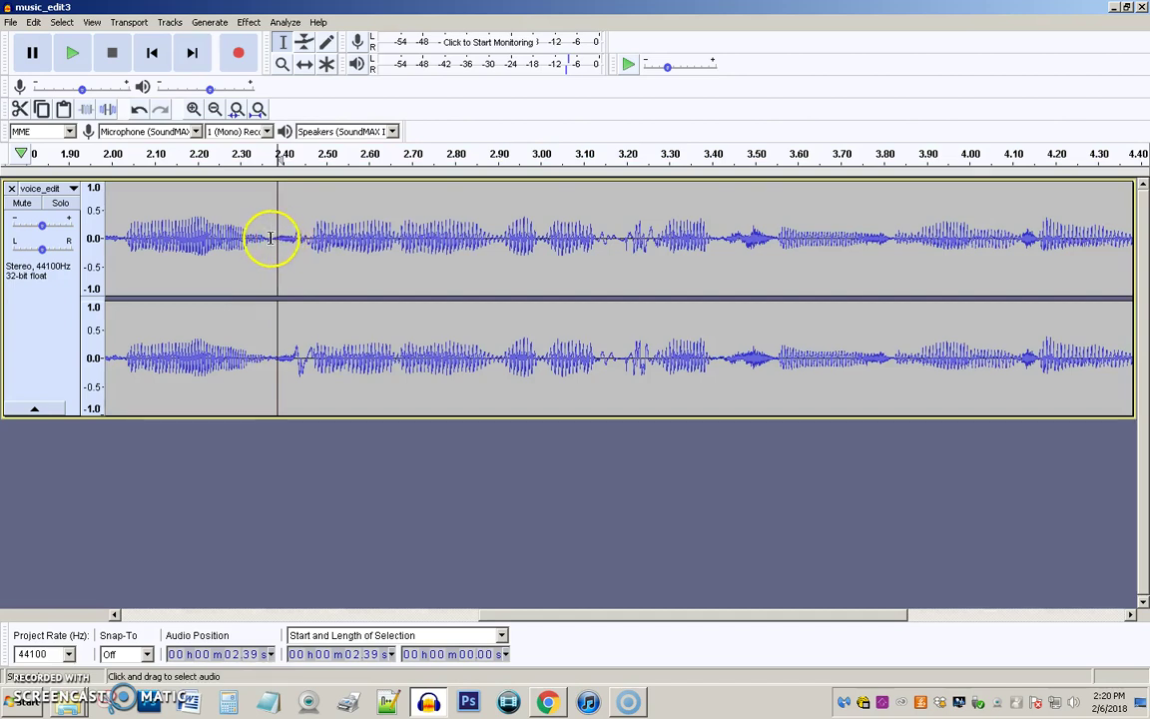
{"action": "left_click_drag", "start_coordinate": [273, 239], "coordinate": [1021, 266]}
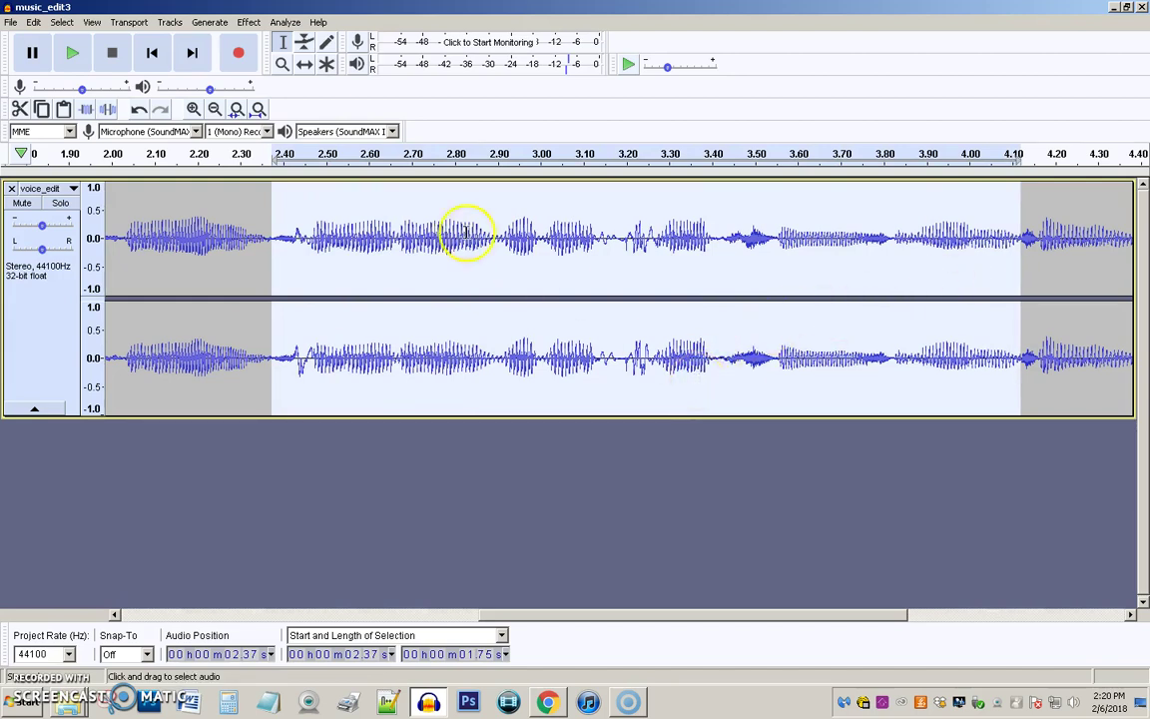
{"action": "left_click", "coordinate": [73, 52]}
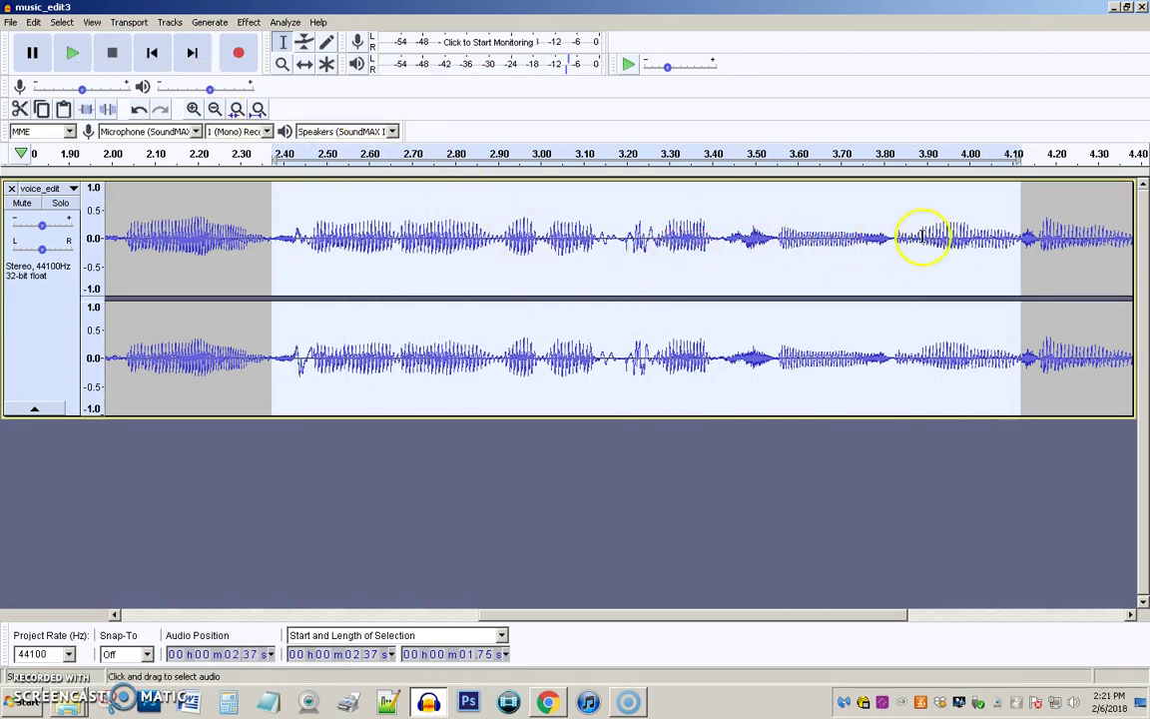
{"action": "left_click_drag", "start_coordinate": [267, 238], "coordinate": [895, 287]}
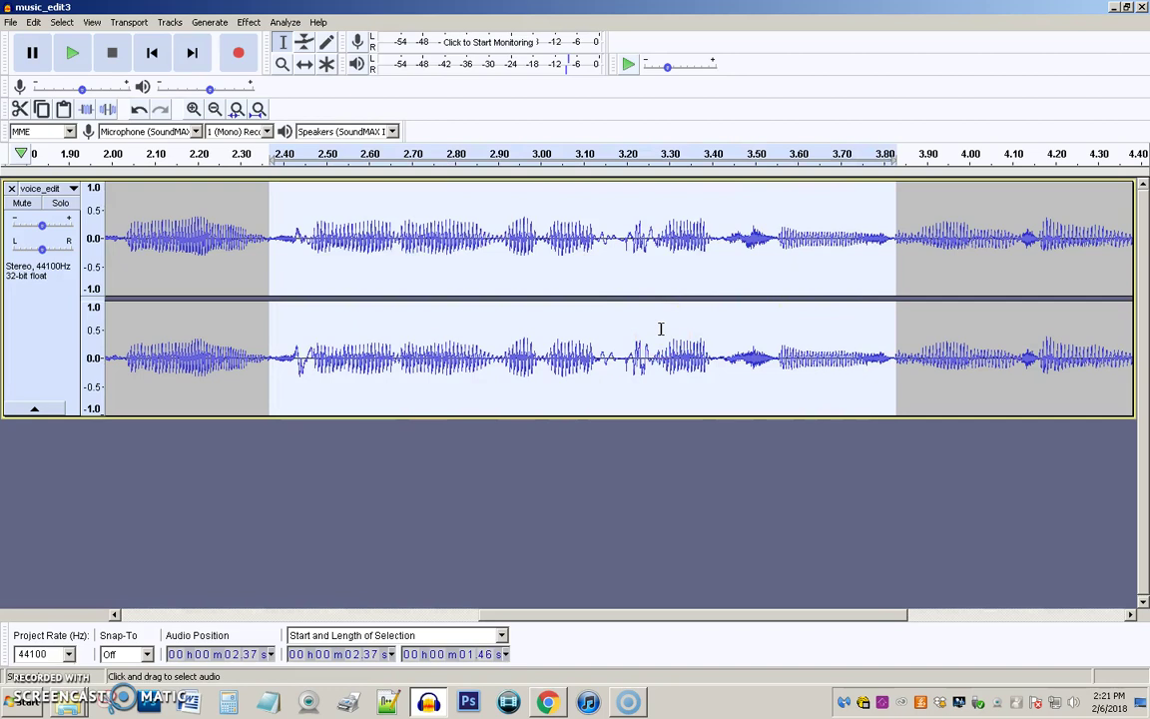
{"action": "left_click", "coordinate": [71, 53]}
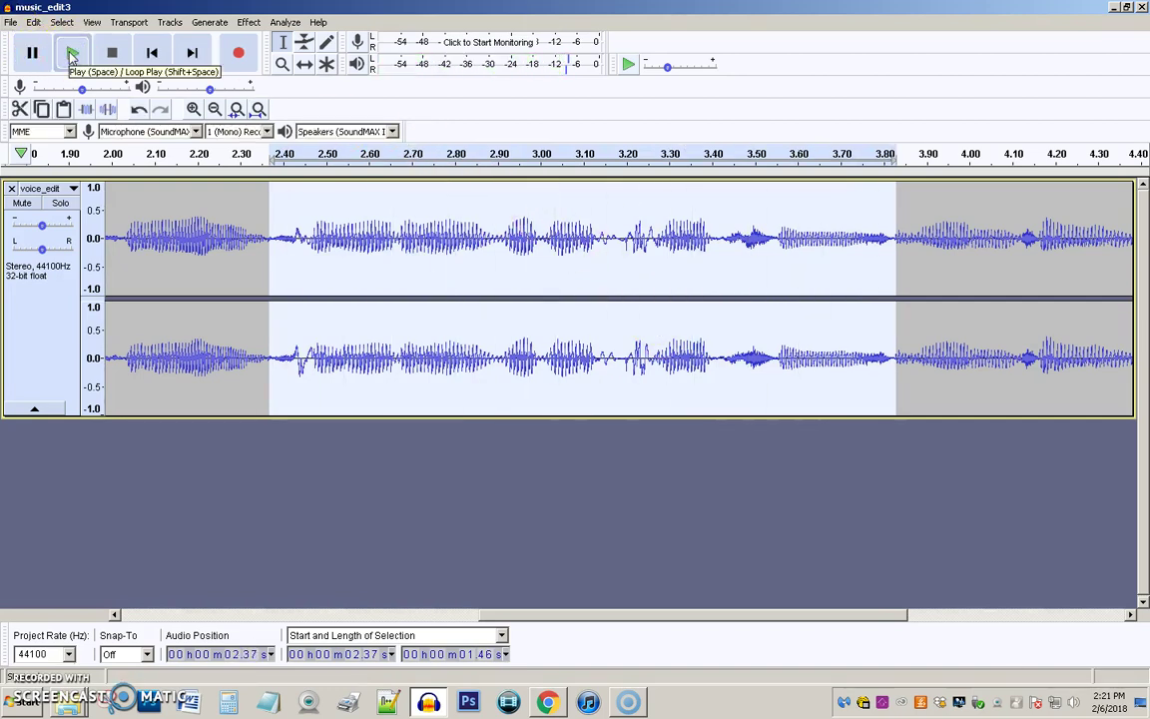
Preview the lead-in, then delete the 2.37–3.83 s phrase so the clip ends near 3.52 s
{"action": "left_click", "coordinate": [65, 108]}
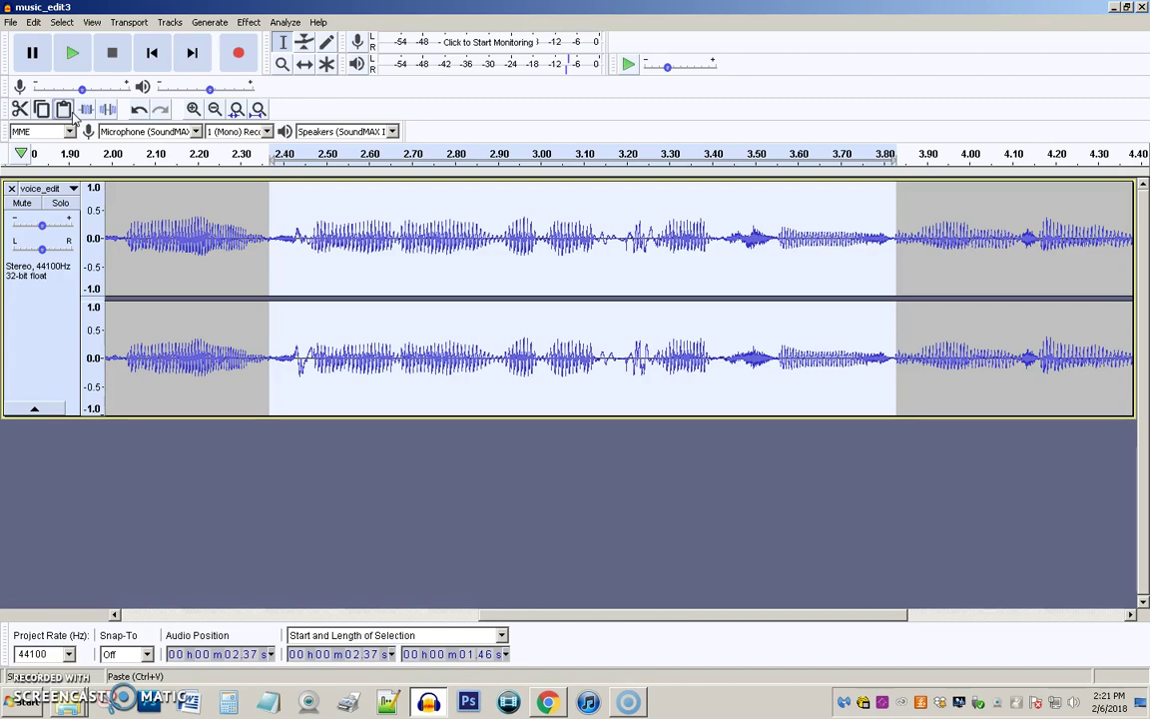
{"action": "key", "text": "c"}
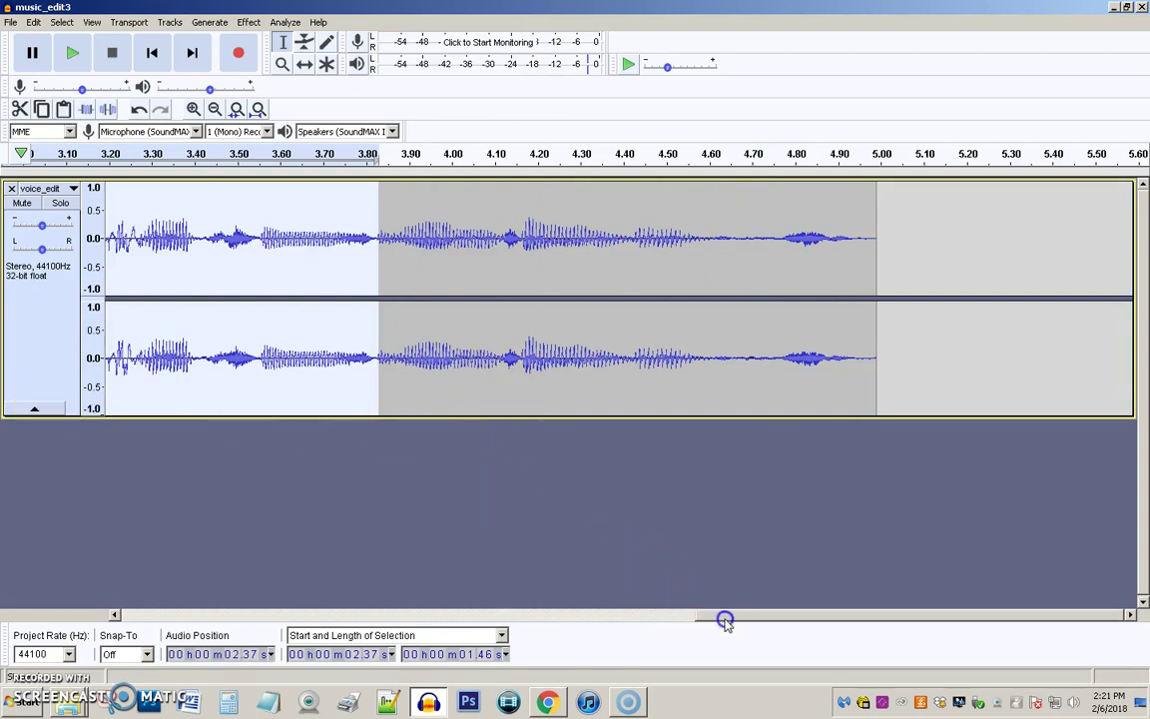
{"action": "left_click_drag", "start_coordinate": [726, 621], "coordinate": [518, 621]}
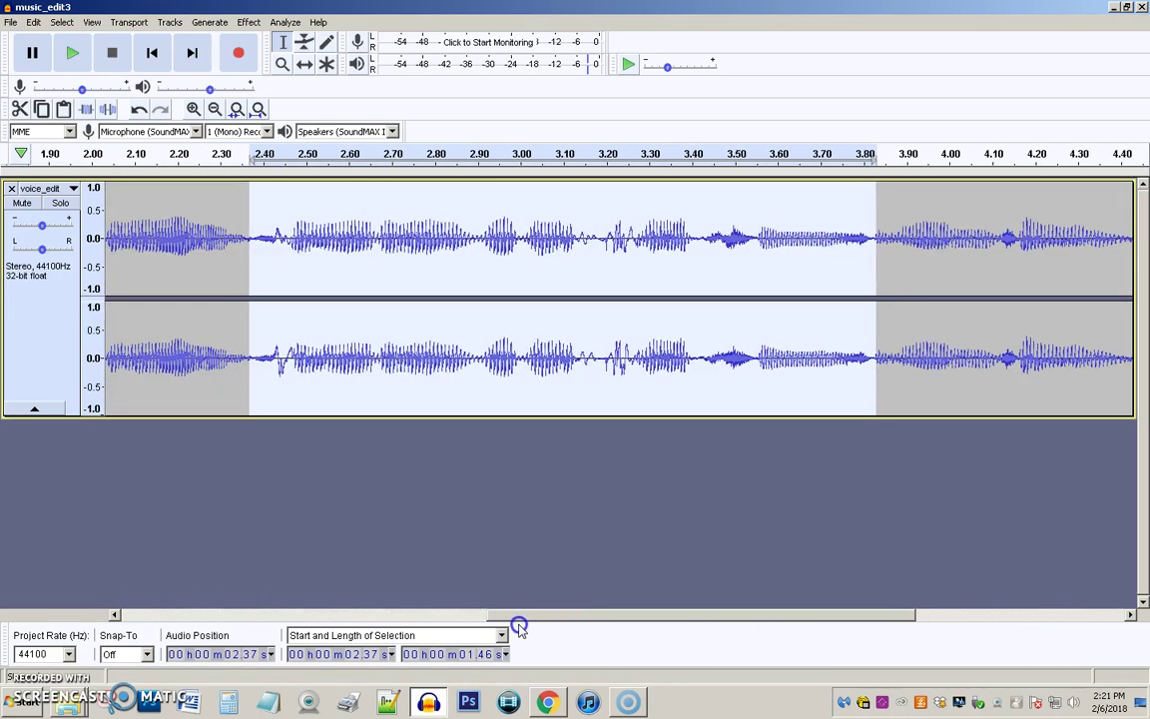
{"action": "key", "text": "Delete"}
{"action": "left_click", "coordinate": [432, 548]}
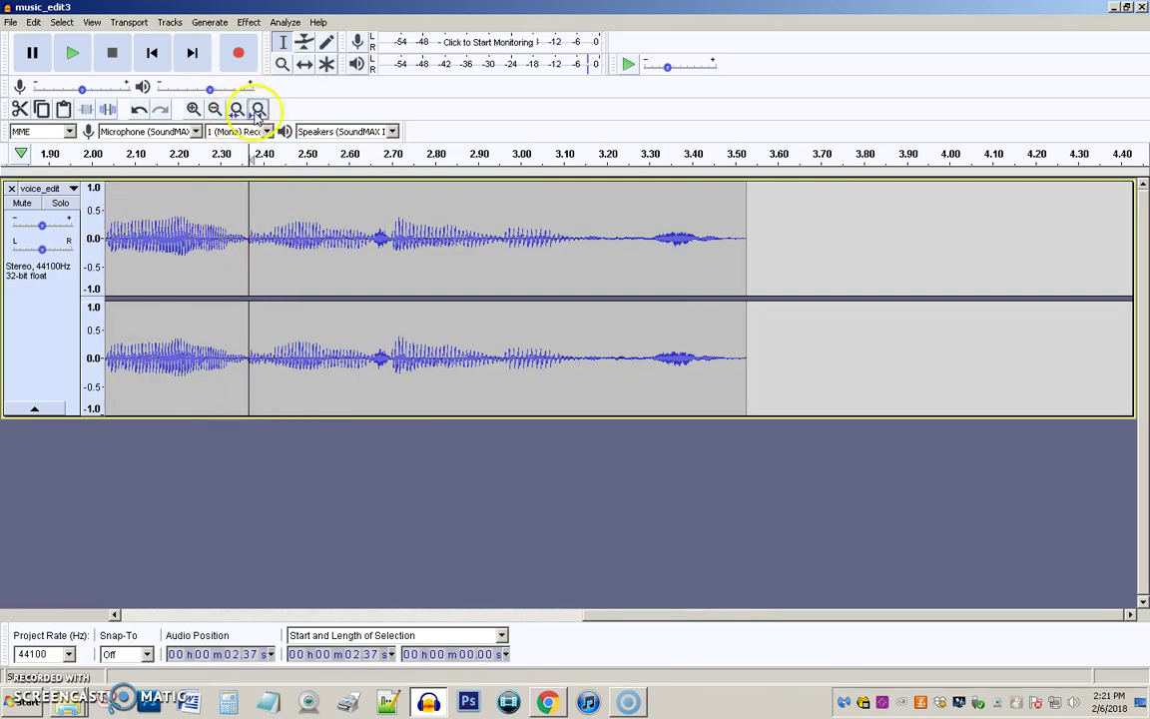
Play the shortened clip from the start, then undo the cut to restore the 2.37–3.83 s phrase
{"action": "left_click", "coordinate": [258, 109]}
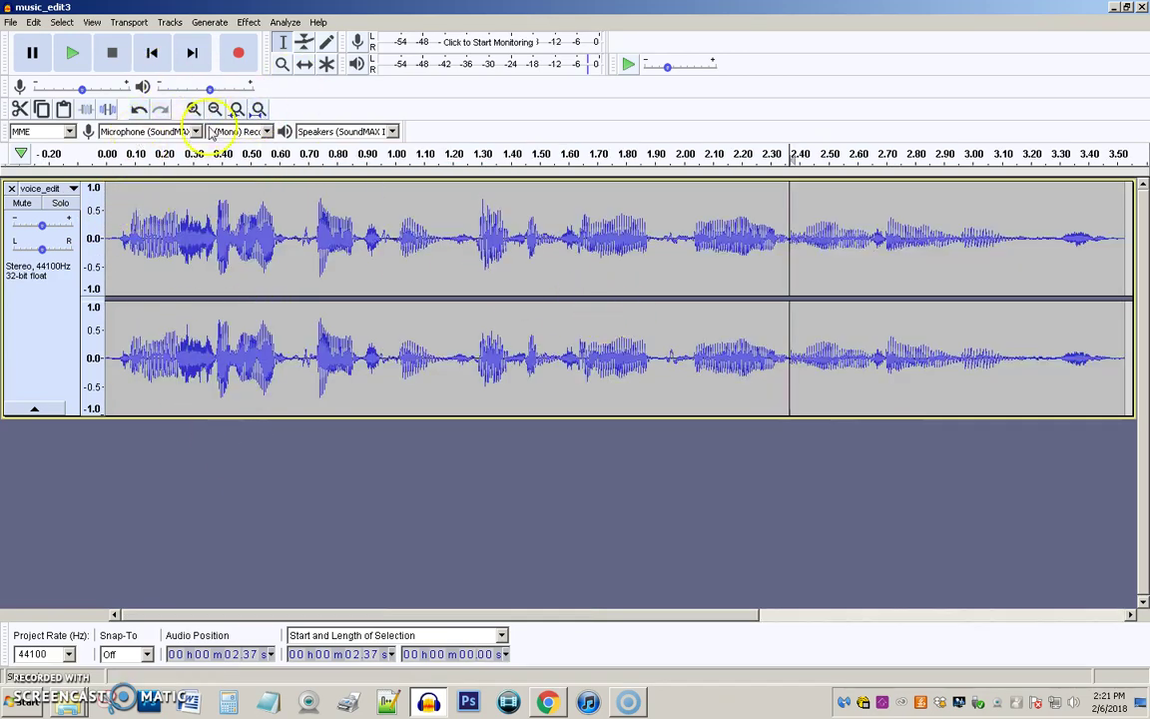
{"action": "left_click", "coordinate": [152, 58]}
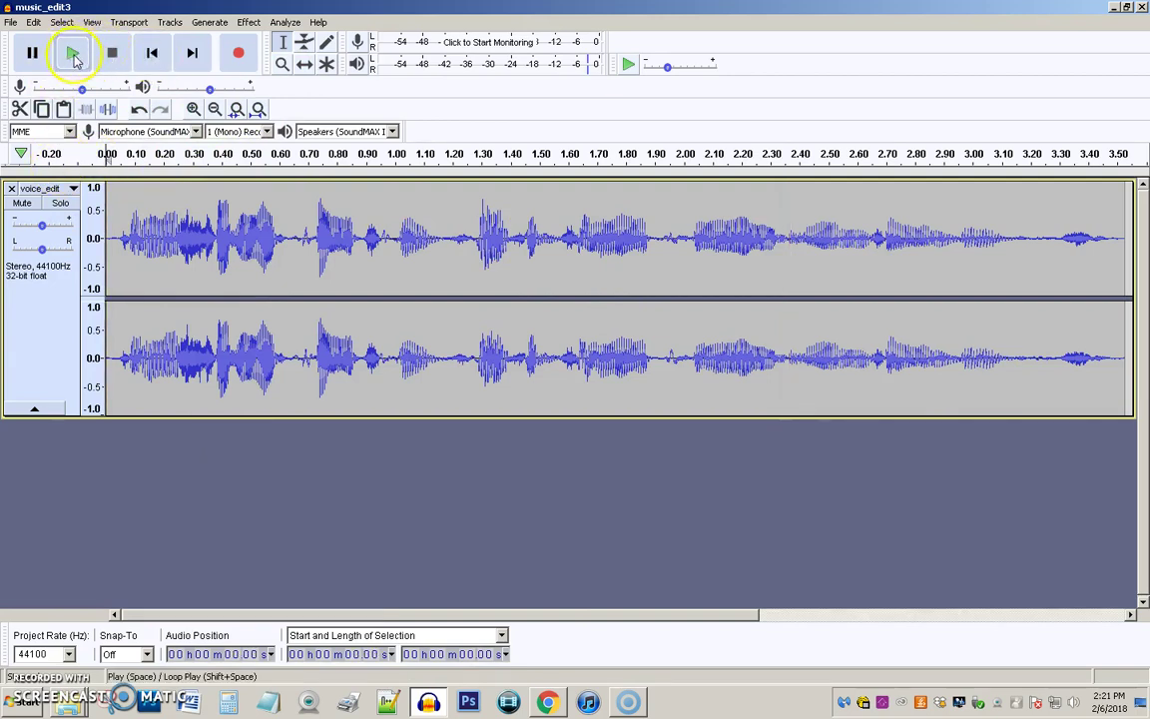
{"action": "left_click", "coordinate": [74, 57]}
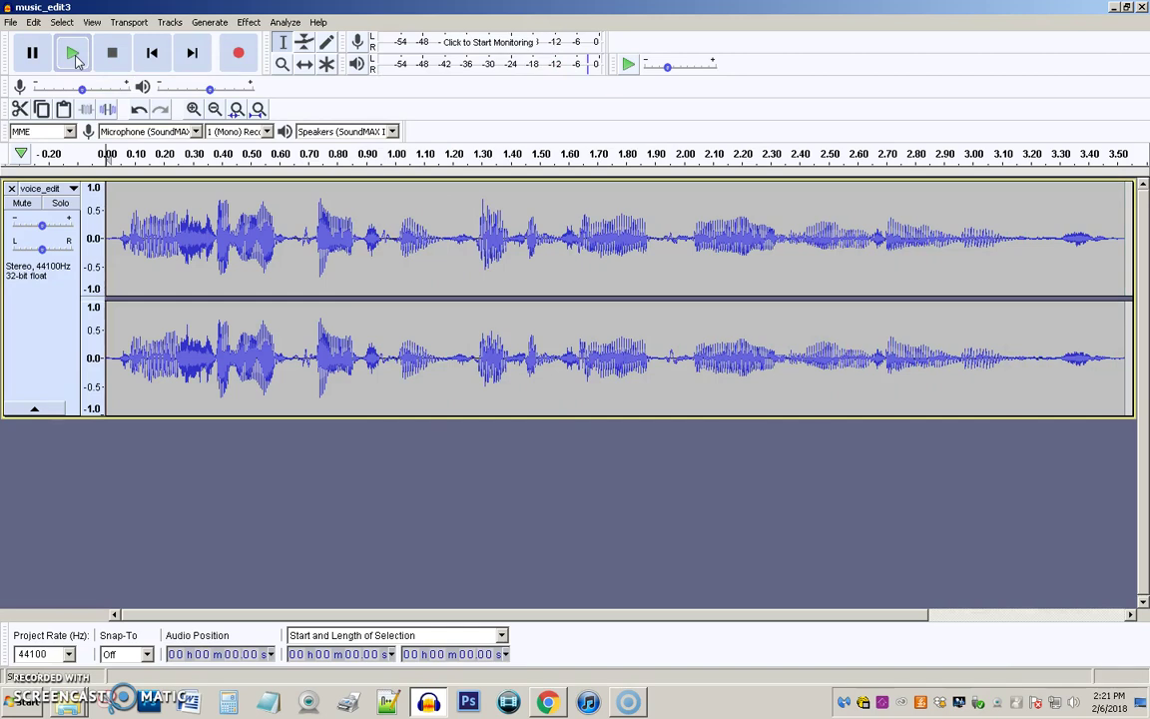
{"action": "key", "text": "ctrl+v"}
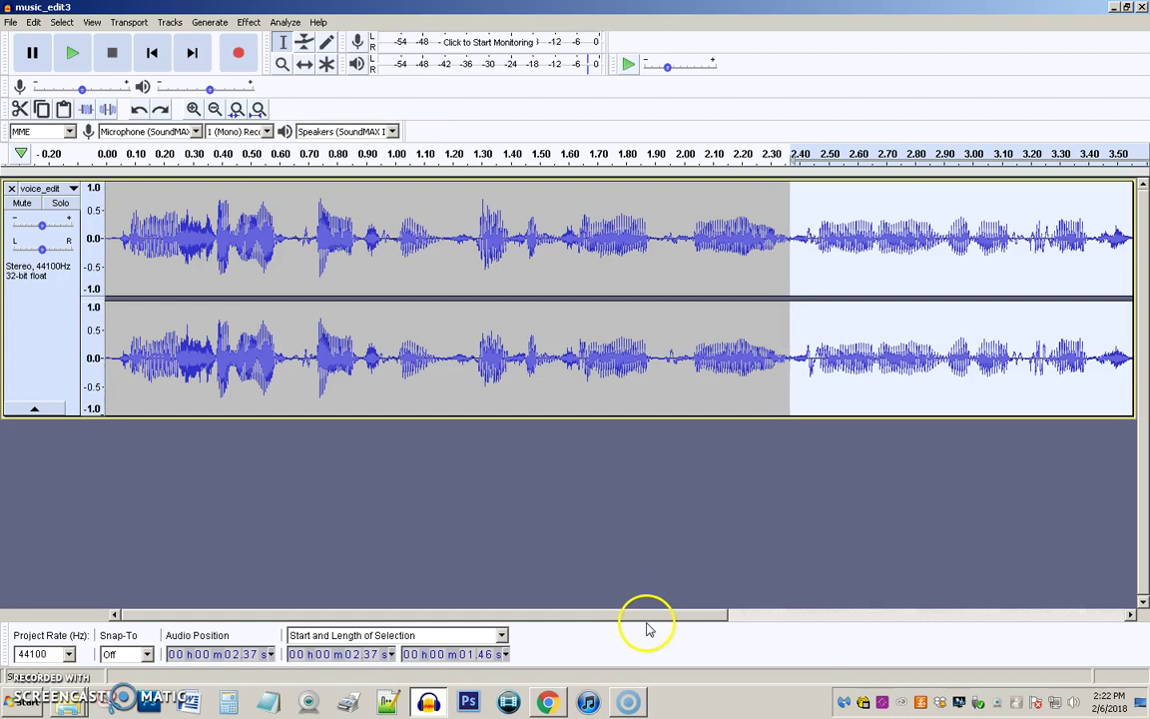
Snap the 2.37–3.83 s selection to zero crossings and delete the phrase
{"action": "left_click_drag", "start_coordinate": [652, 619], "coordinate": [804, 623]}
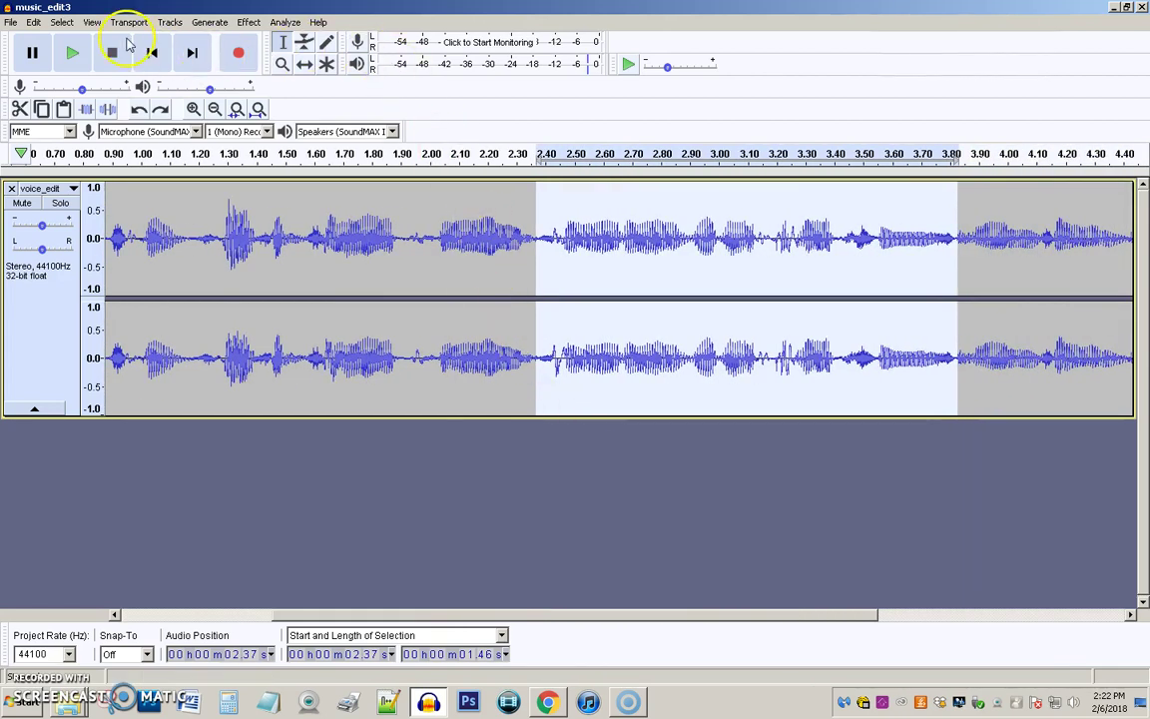
{"action": "left_click", "coordinate": [63, 22]}
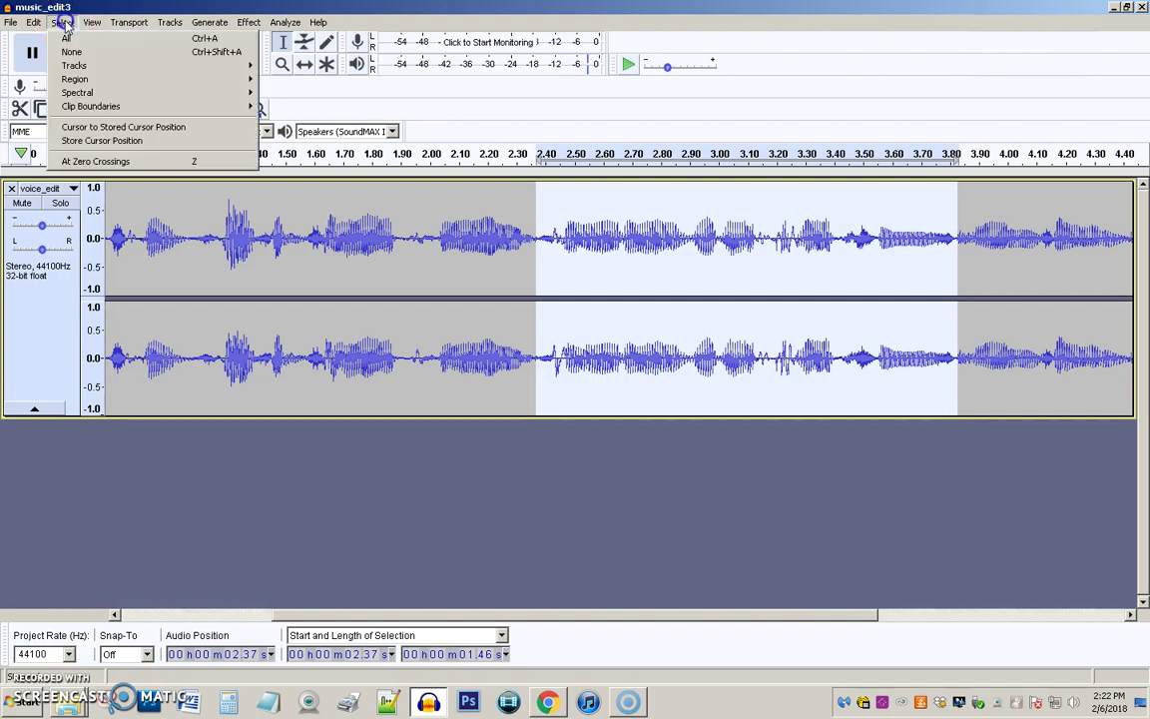
{"action": "left_click", "coordinate": [96, 162]}
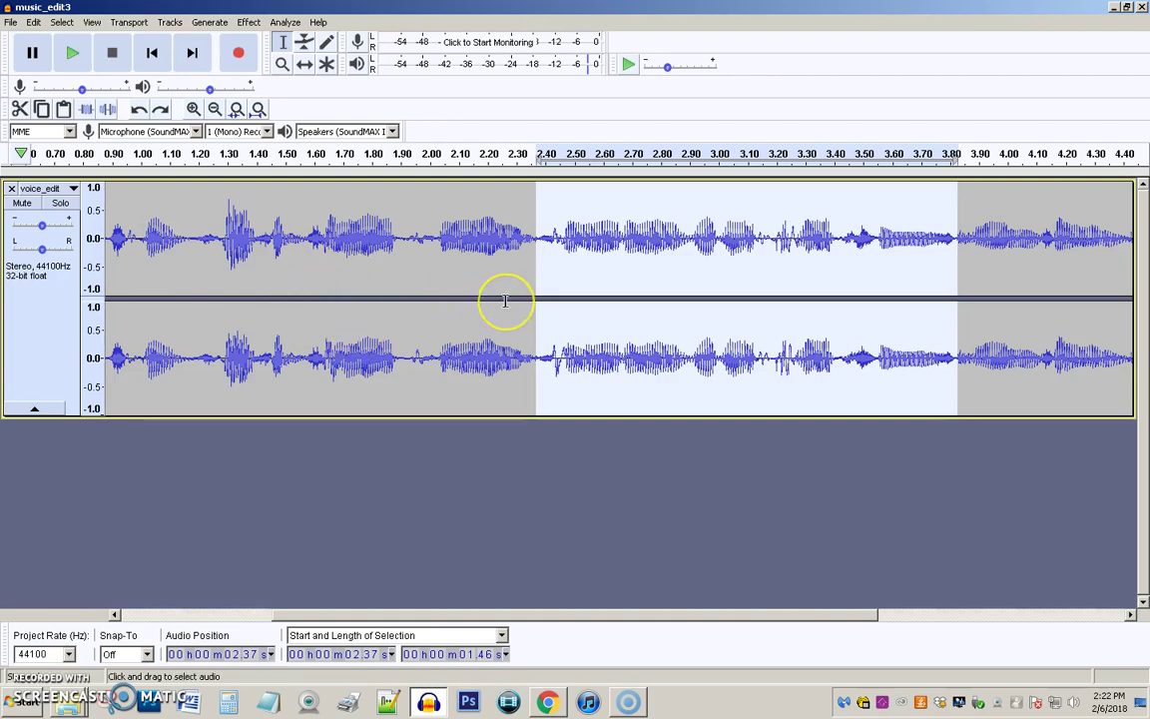
{"action": "key", "text": "Delete"}
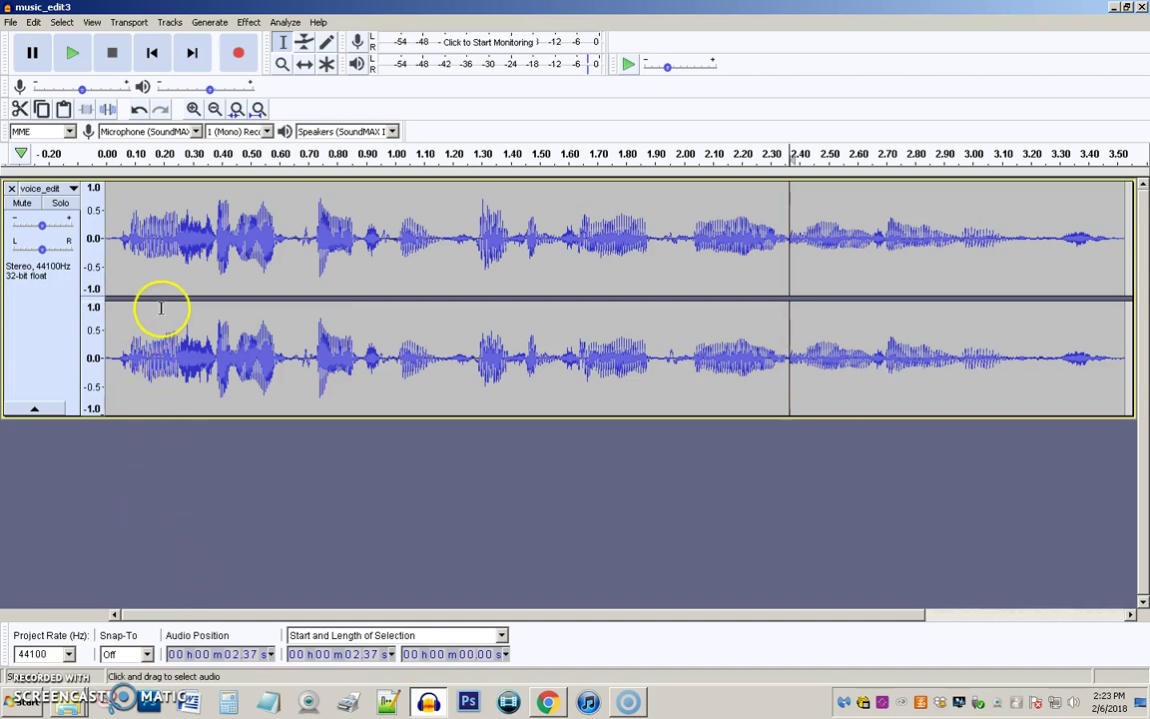
Select the entire 3.53-second voice clip
{"action": "left_click", "coordinate": [218, 254]}
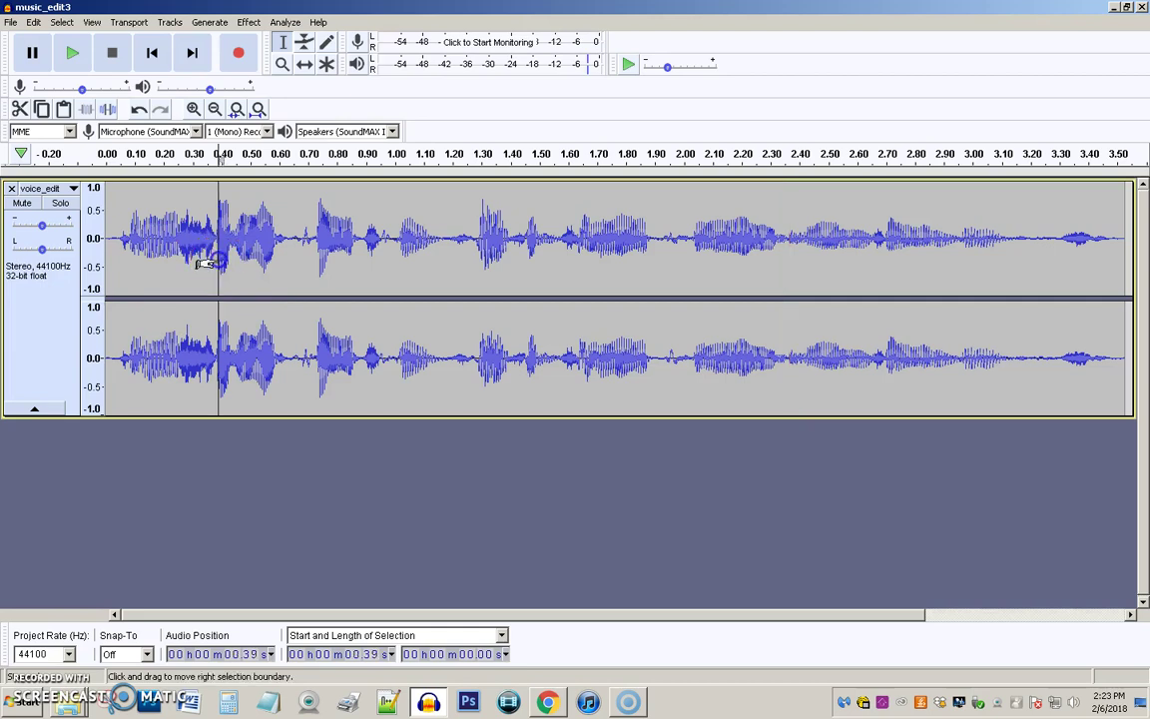
{"action": "double_click", "coordinate": [281, 244]}
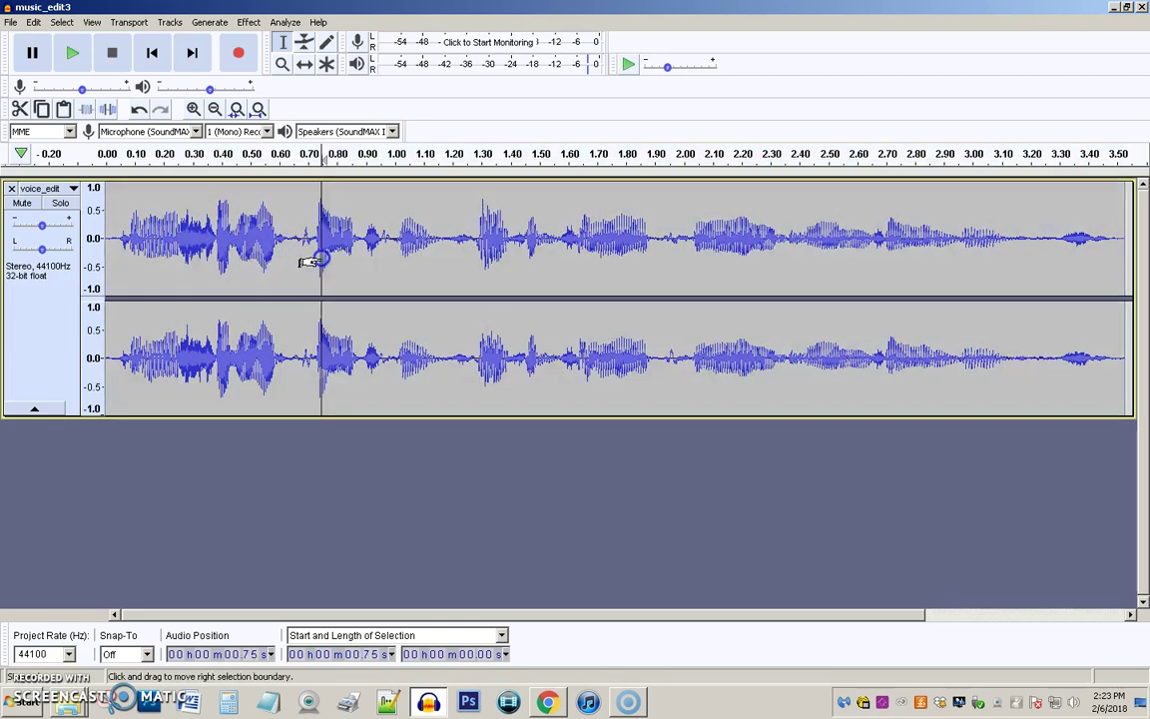
{"action": "double_click", "coordinate": [320, 256]}
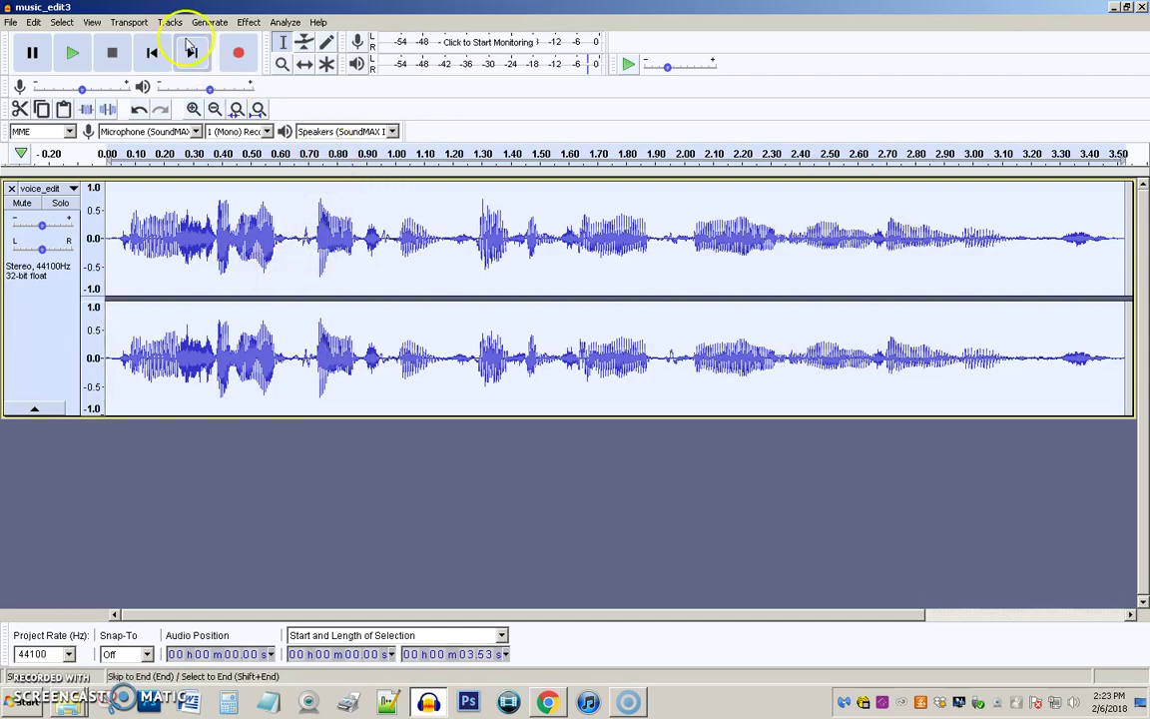
{"action": "mouse_move", "coordinate": [117, 93]}
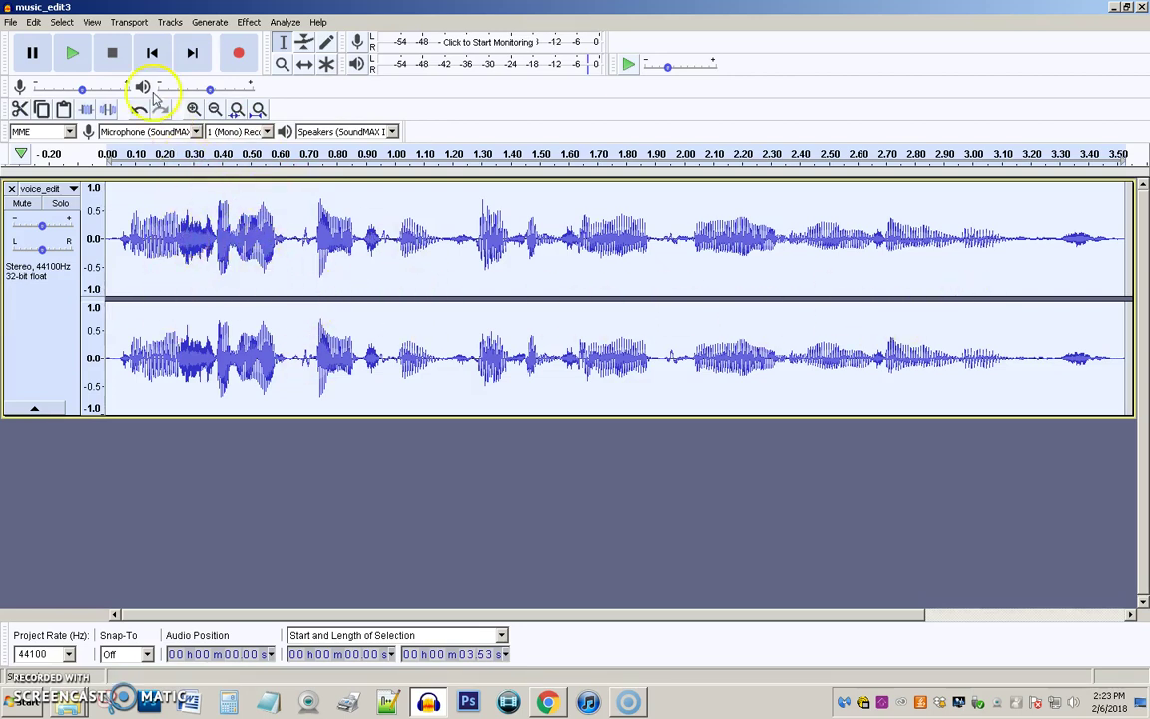
Apply Normalize to a -1.0 dB peak with DC offset removal enabled
{"action": "left_click", "coordinate": [249, 22]}
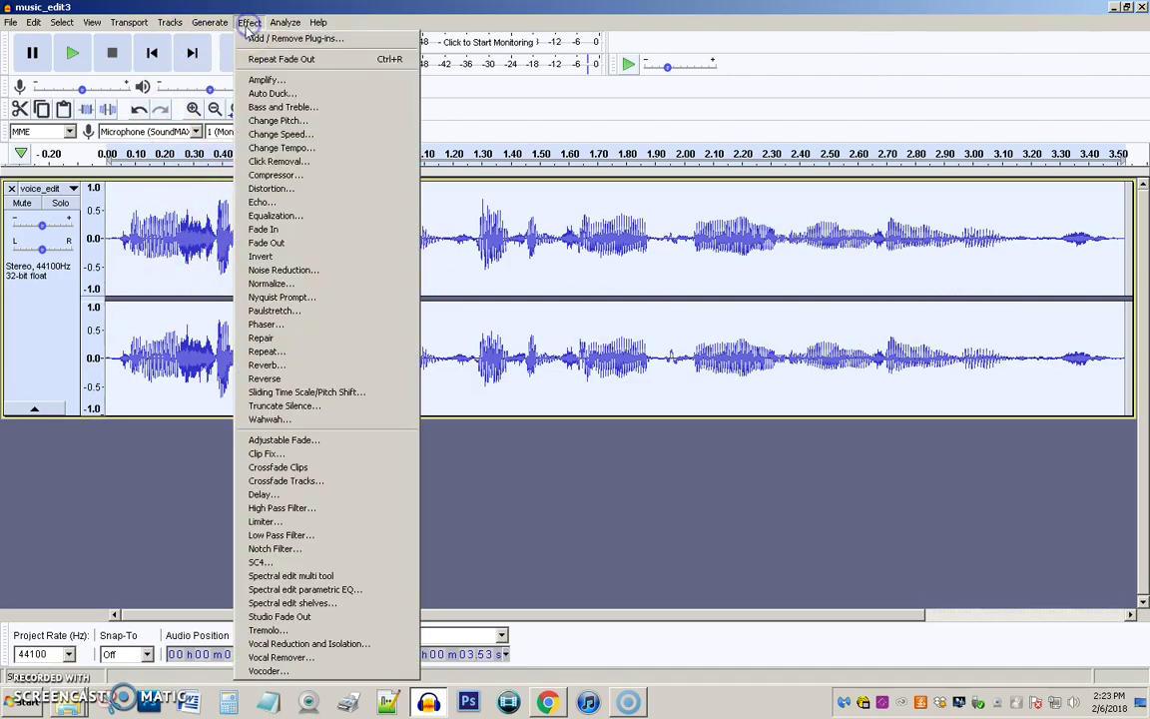
{"action": "left_click", "coordinate": [260, 282]}
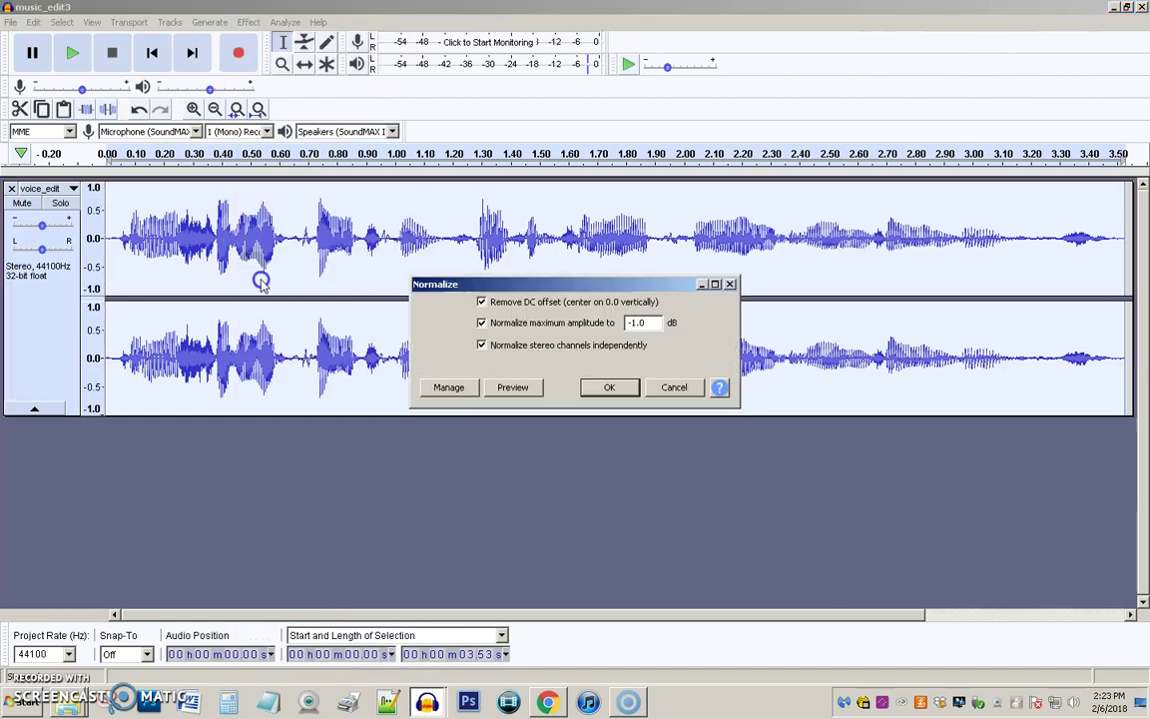
{"action": "left_click", "coordinate": [608, 390]}
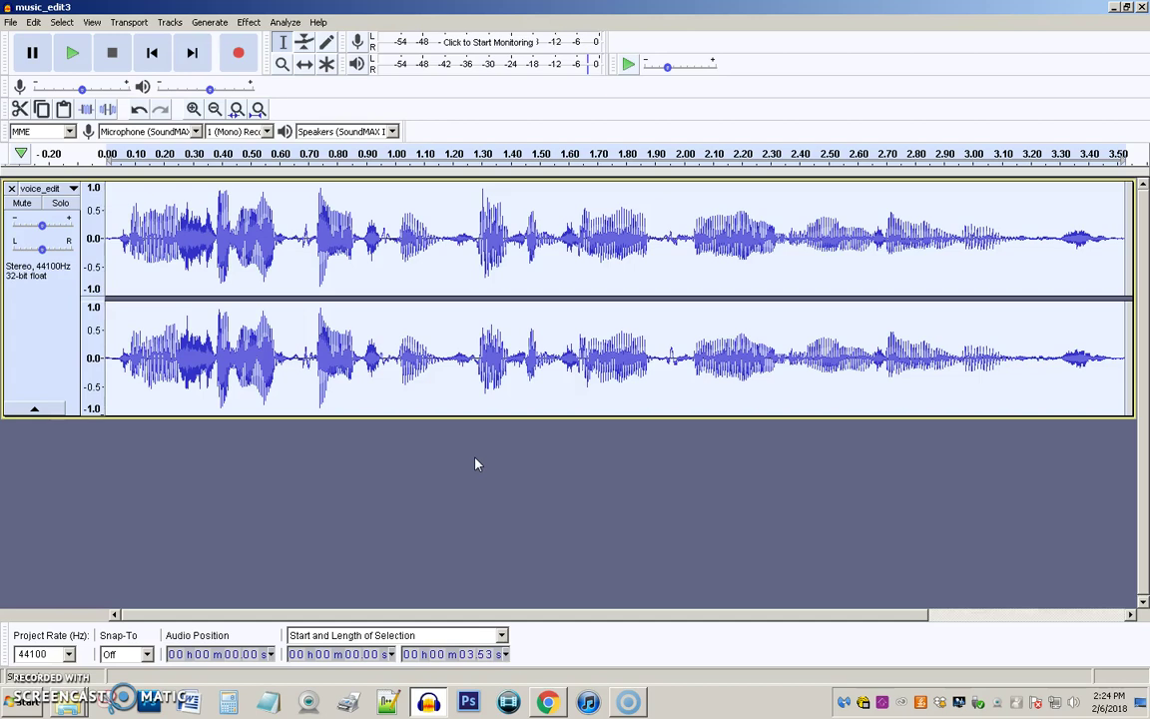
{"action": "key", "text": "space"}
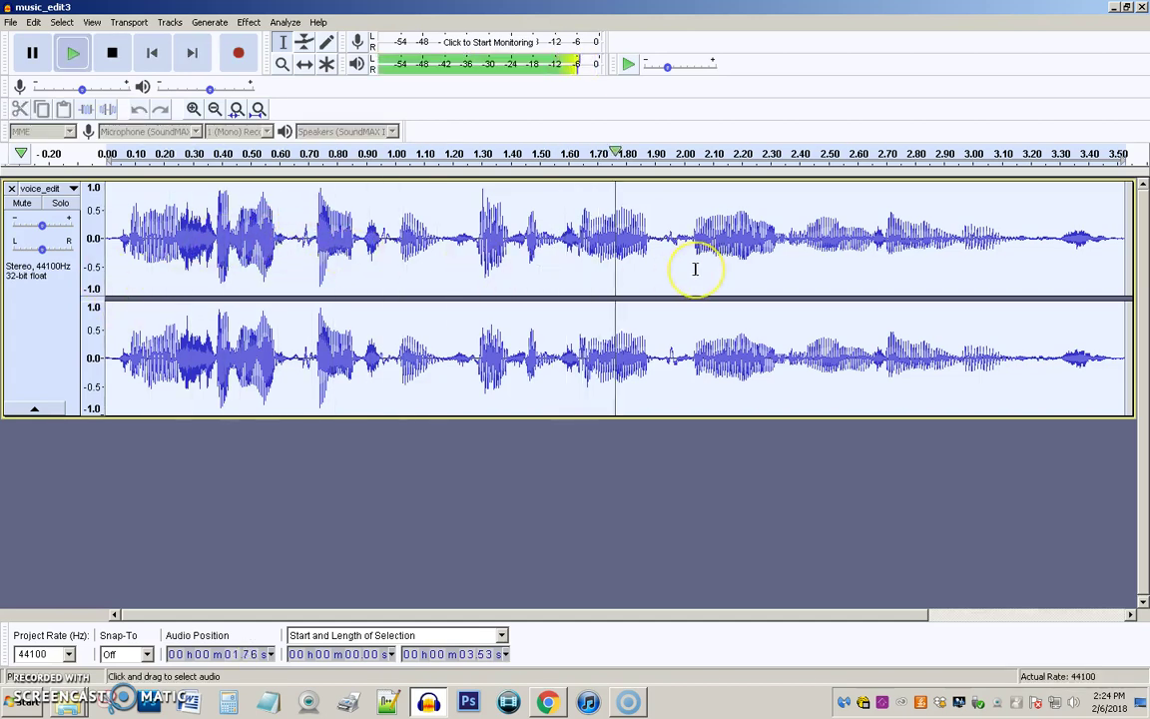
{"action": "key", "text": "space"}
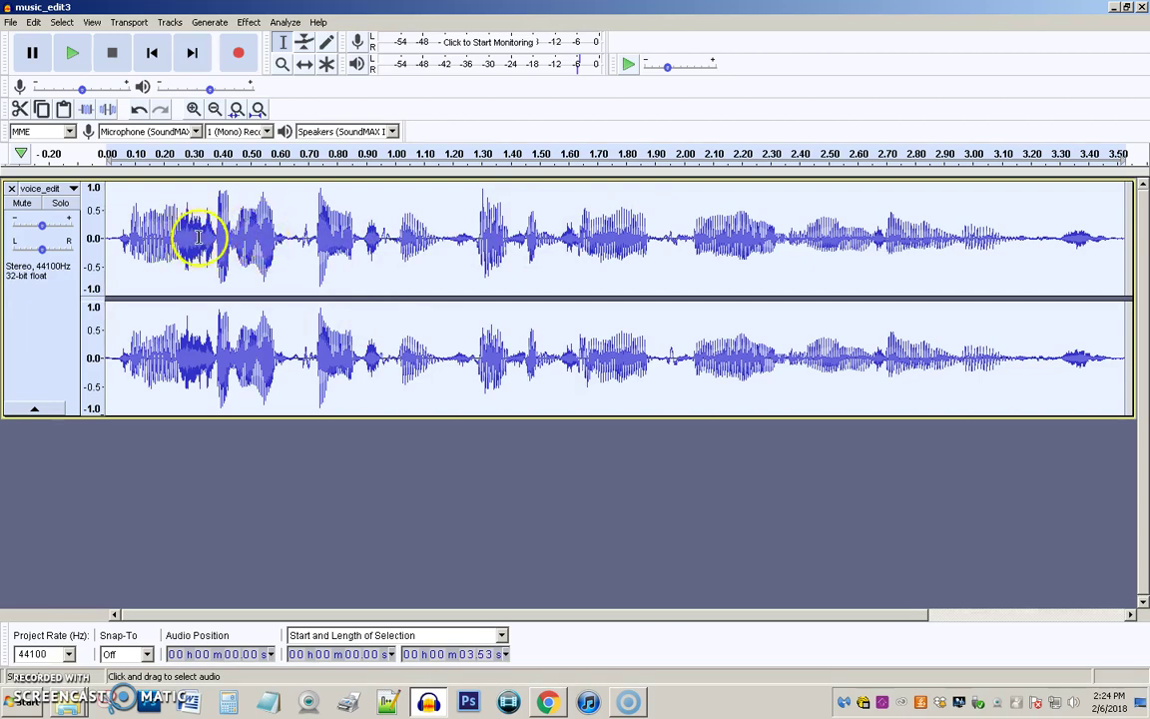
{"action": "key", "text": "space"}
{"action": "key", "text": "space"}
{"action": "key", "text": "space"}
{"action": "key", "text": "space"}
{"action": "left_click", "coordinate": [1024, 249]}
{"action": "key", "text": "space"}
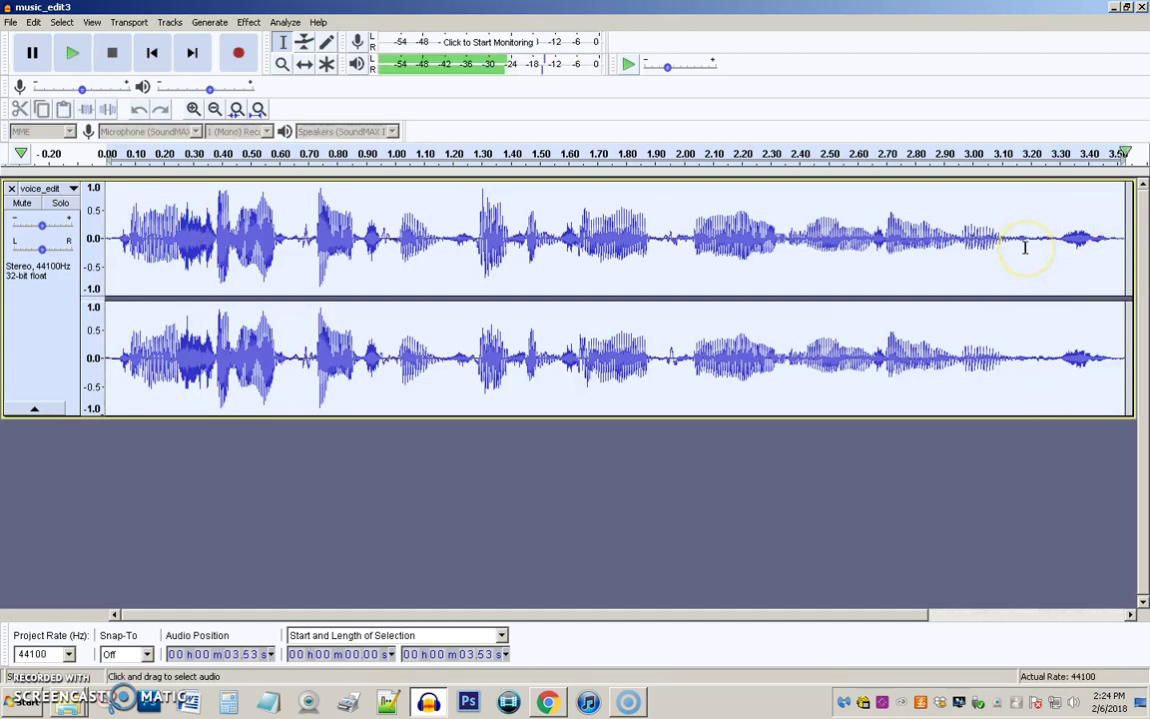
{"action": "left_click", "coordinate": [1011, 237]}
{"action": "key", "text": "space"}
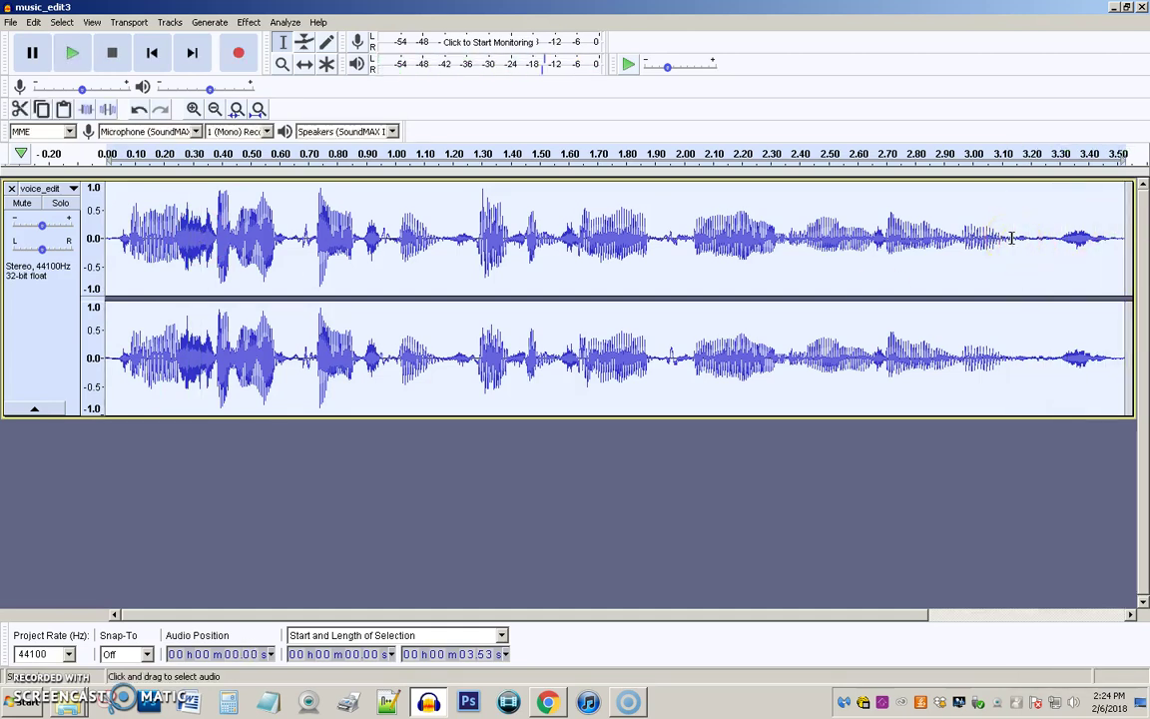
{"action": "key", "text": "space"}
{"action": "left_click", "coordinate": [566, 242]}
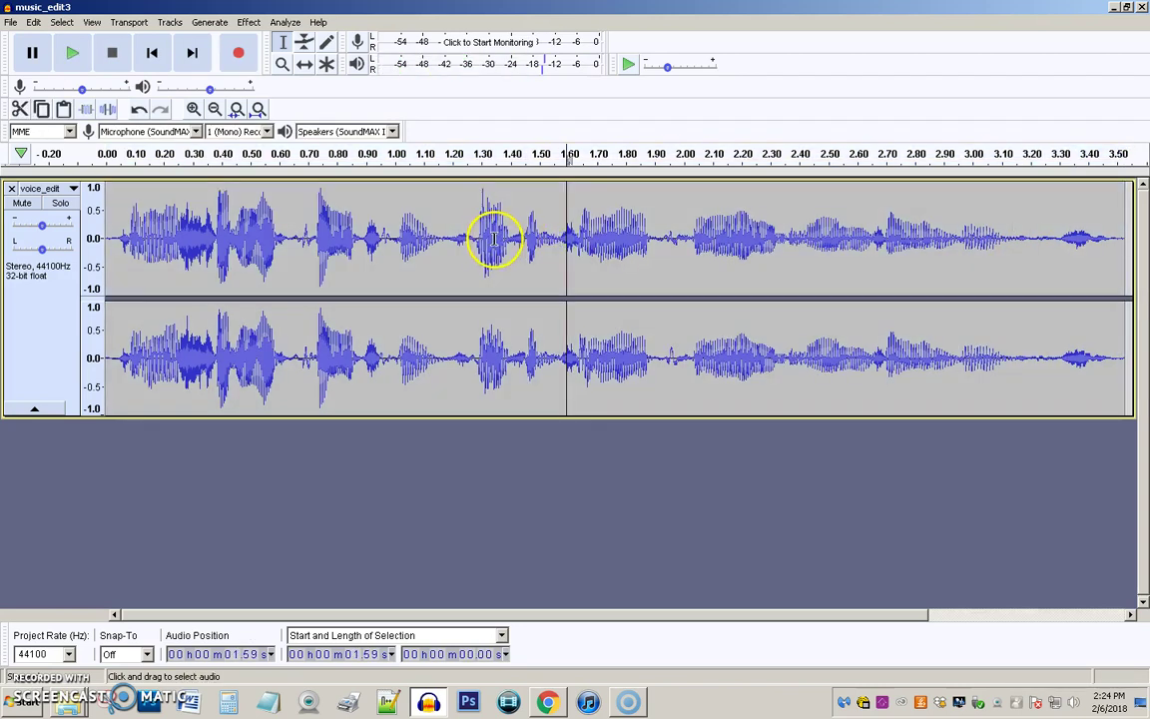
{"action": "key", "text": "space"}
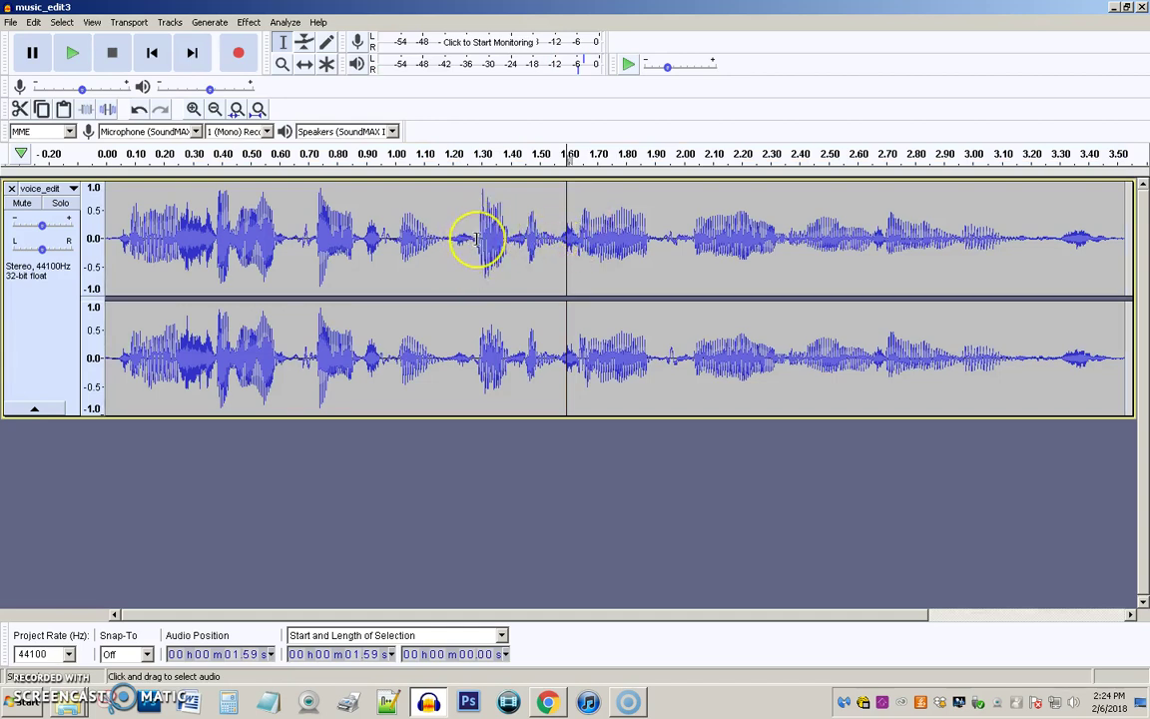
{"action": "key", "text": "b"}
{"action": "key", "text": "b"}
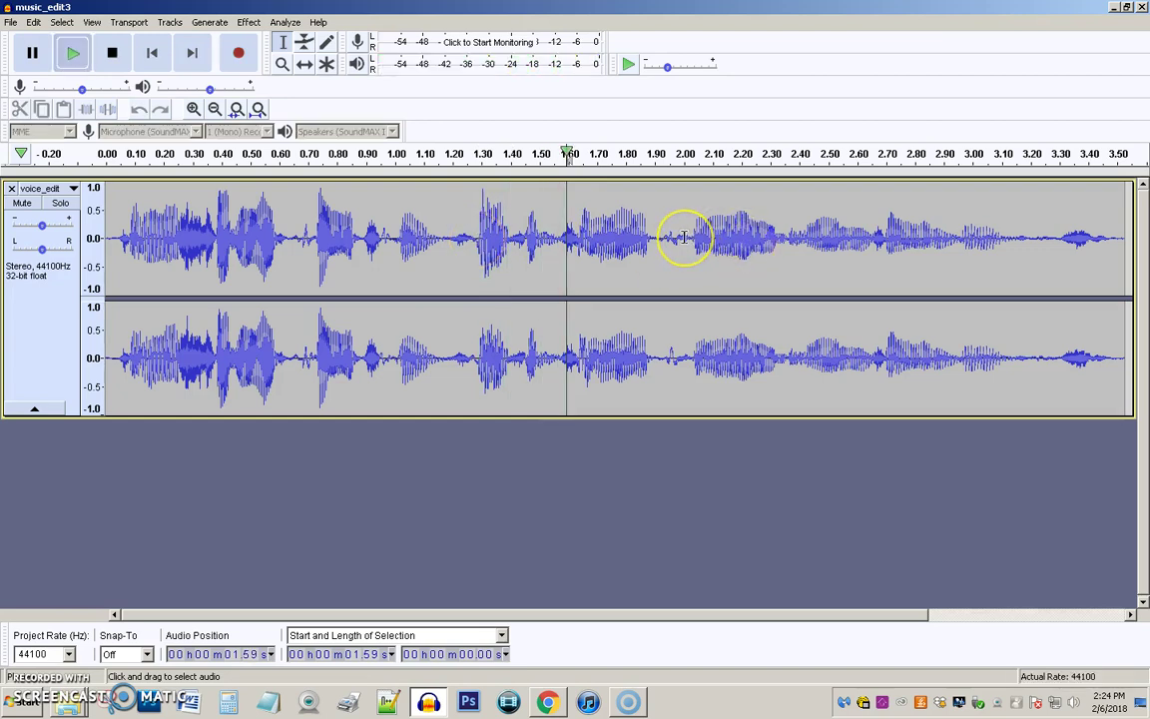
{"action": "key", "text": "b"}
{"action": "key", "text": "b"}
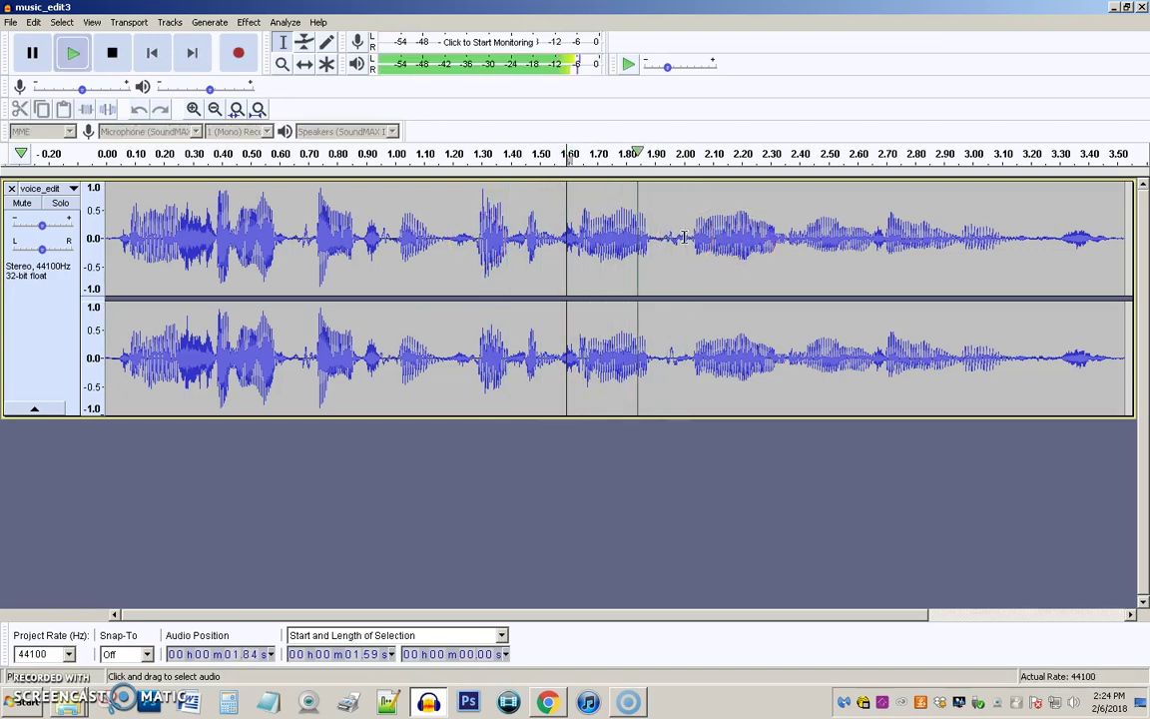
{"action": "left_click", "coordinate": [562, 230]}
{"action": "key", "text": "b"}
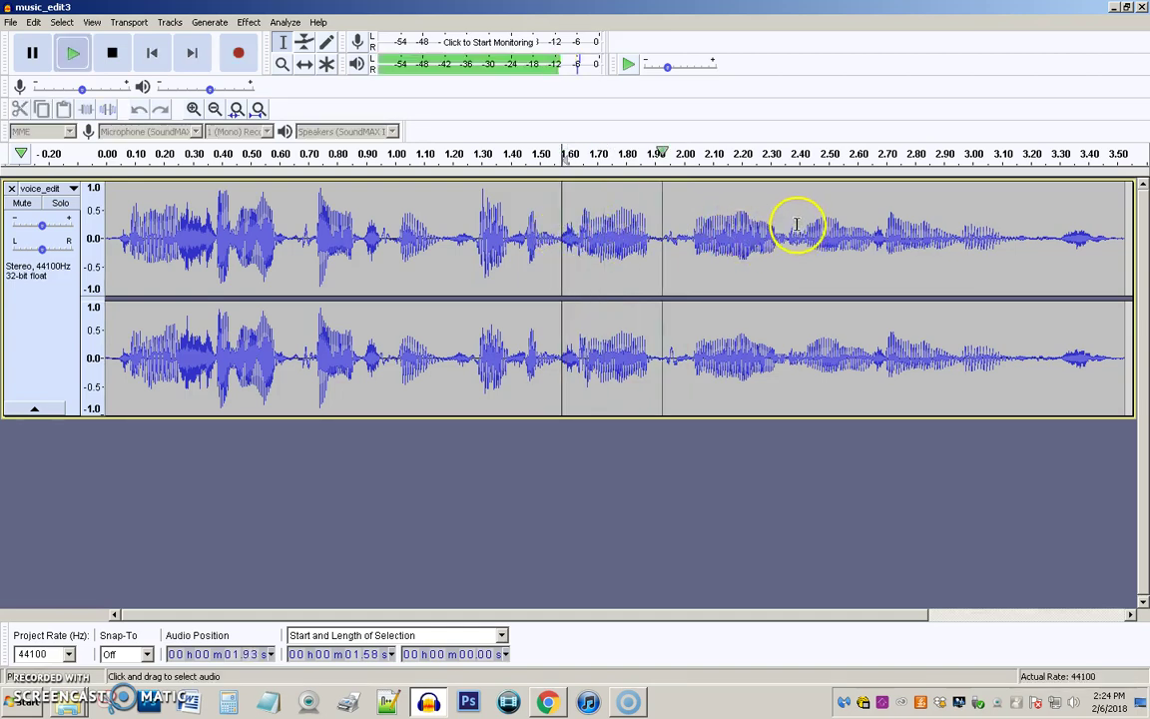
{"action": "key", "text": "b"}
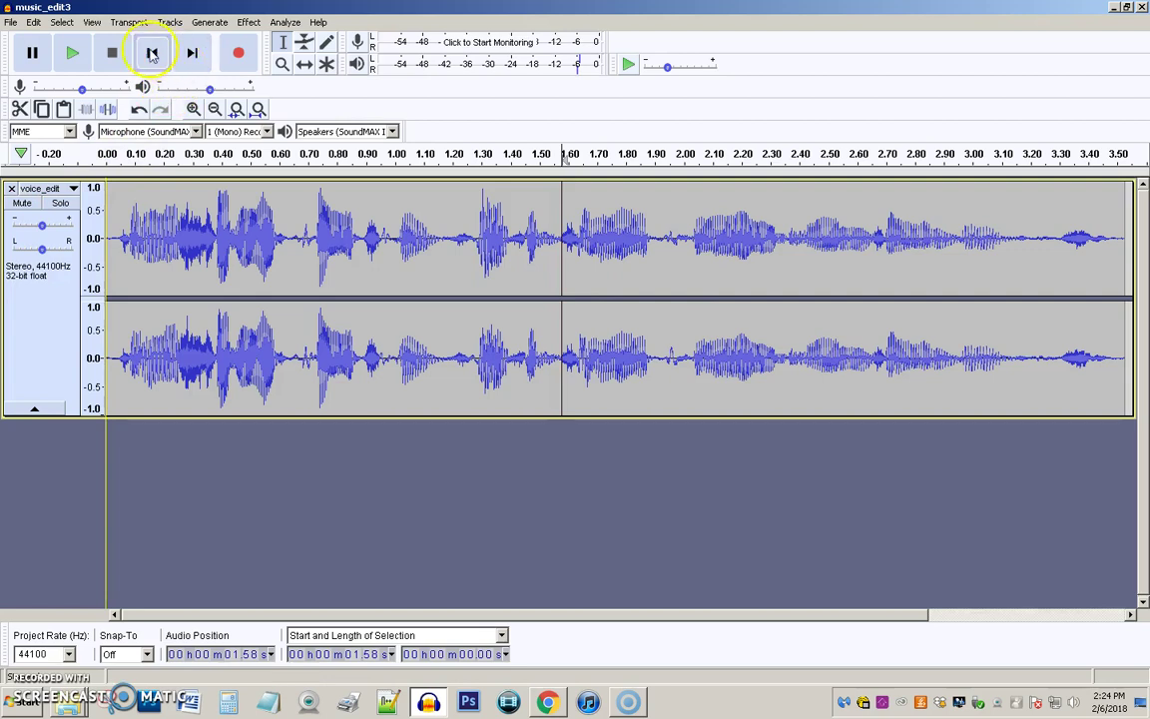
{"action": "left_click", "coordinate": [151, 53]}
{"action": "left_click", "coordinate": [289, 507]}
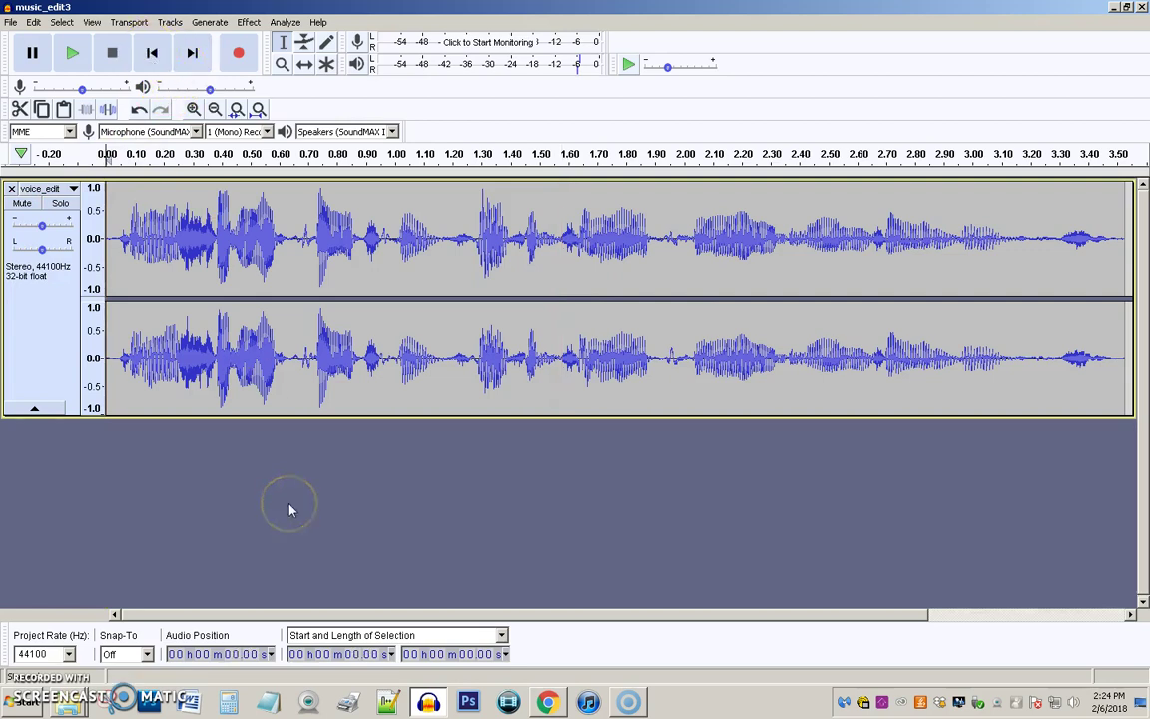
{"action": "key", "text": "space"}
{"action": "key", "text": "space"}
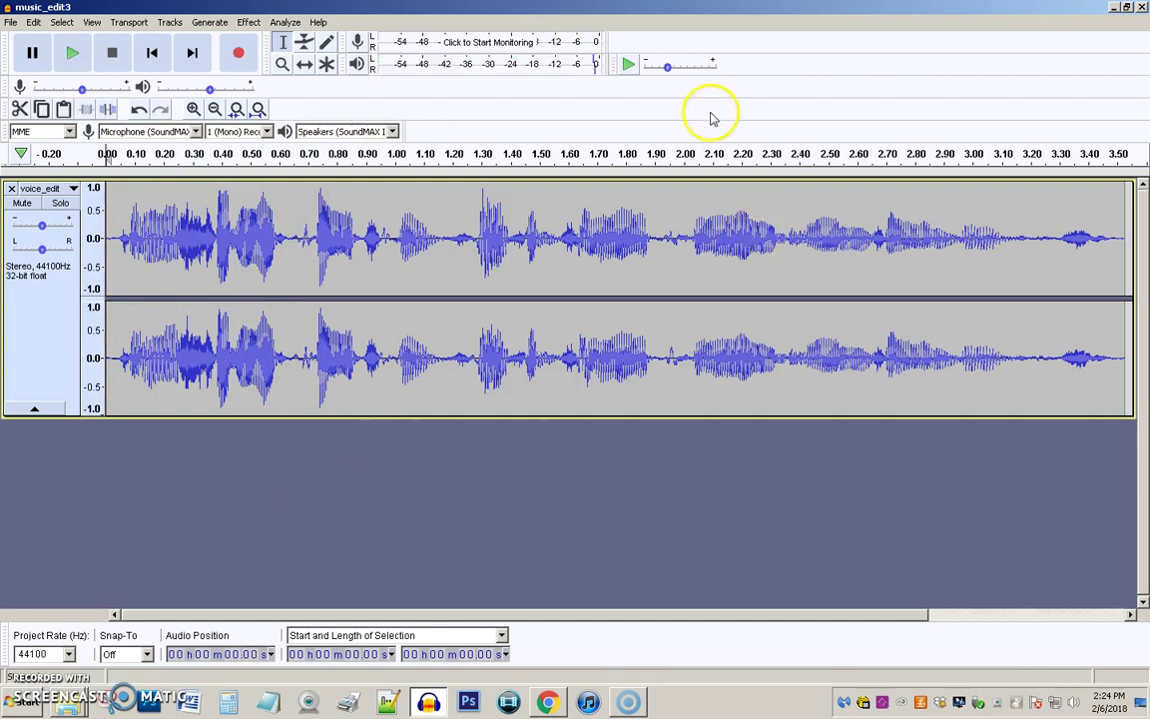
{"action": "left_click", "coordinate": [506, 220]}
{"action": "key", "text": "space"}
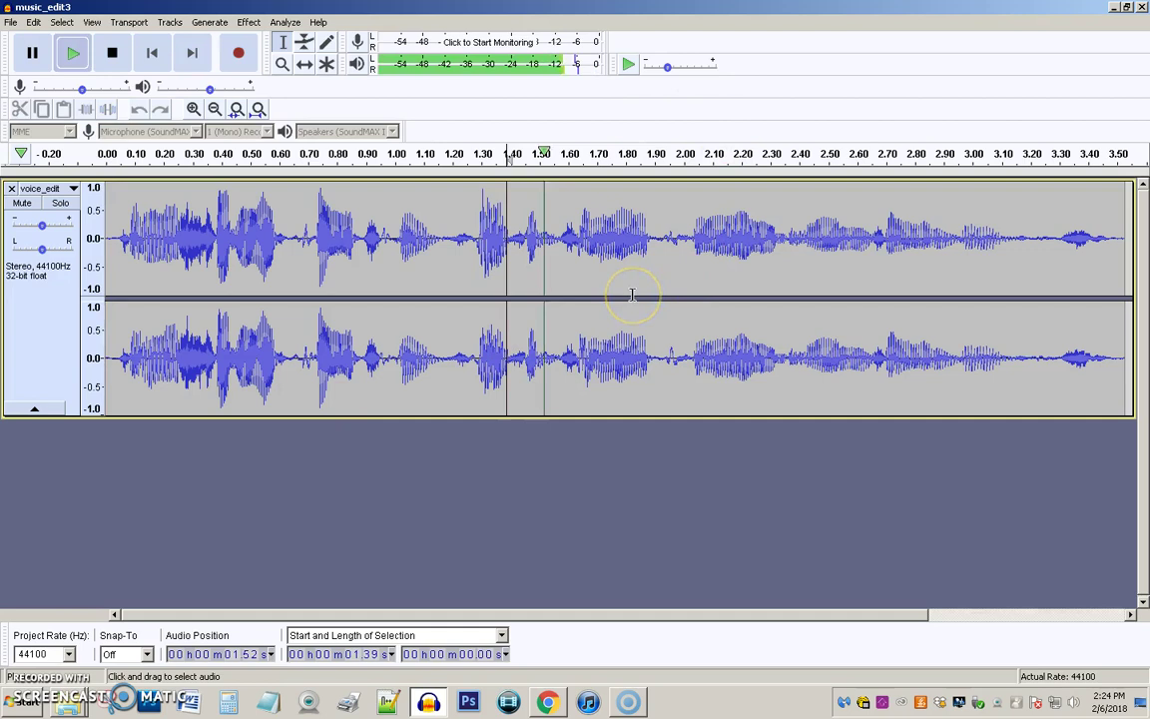
{"action": "key", "text": "space"}
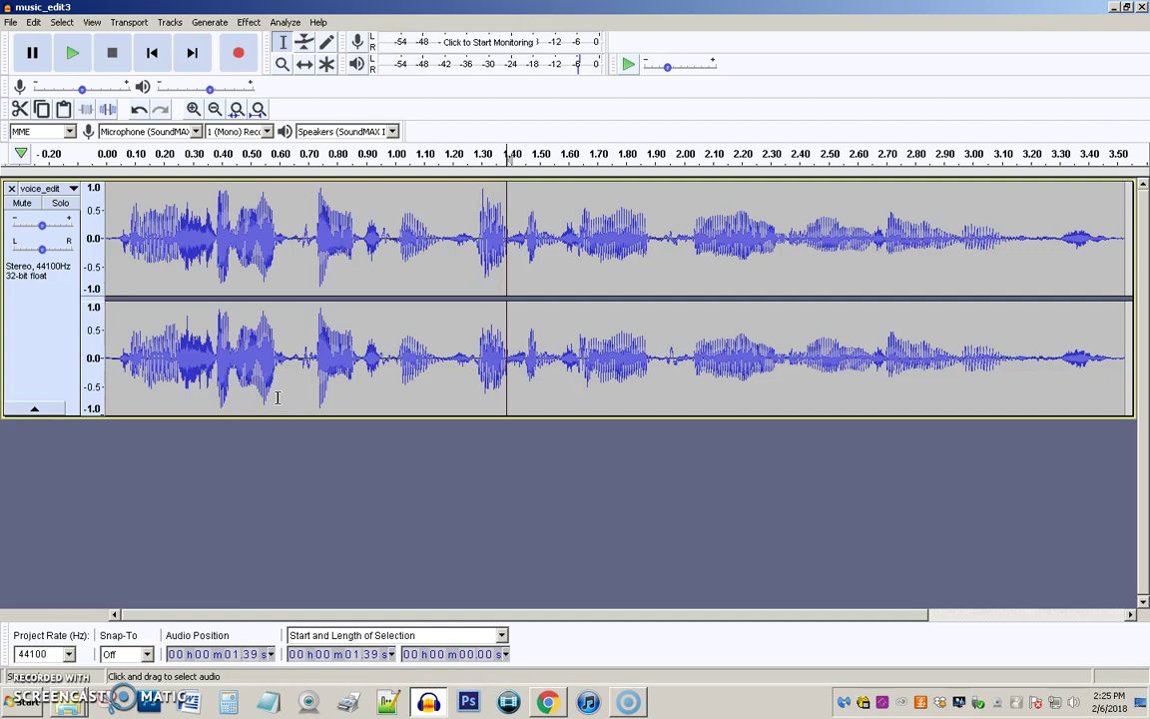
Open the Export as MP3 dialog to save music_edit3.mp3 in the grading folder
{"action": "left_click", "coordinate": [10, 21]}
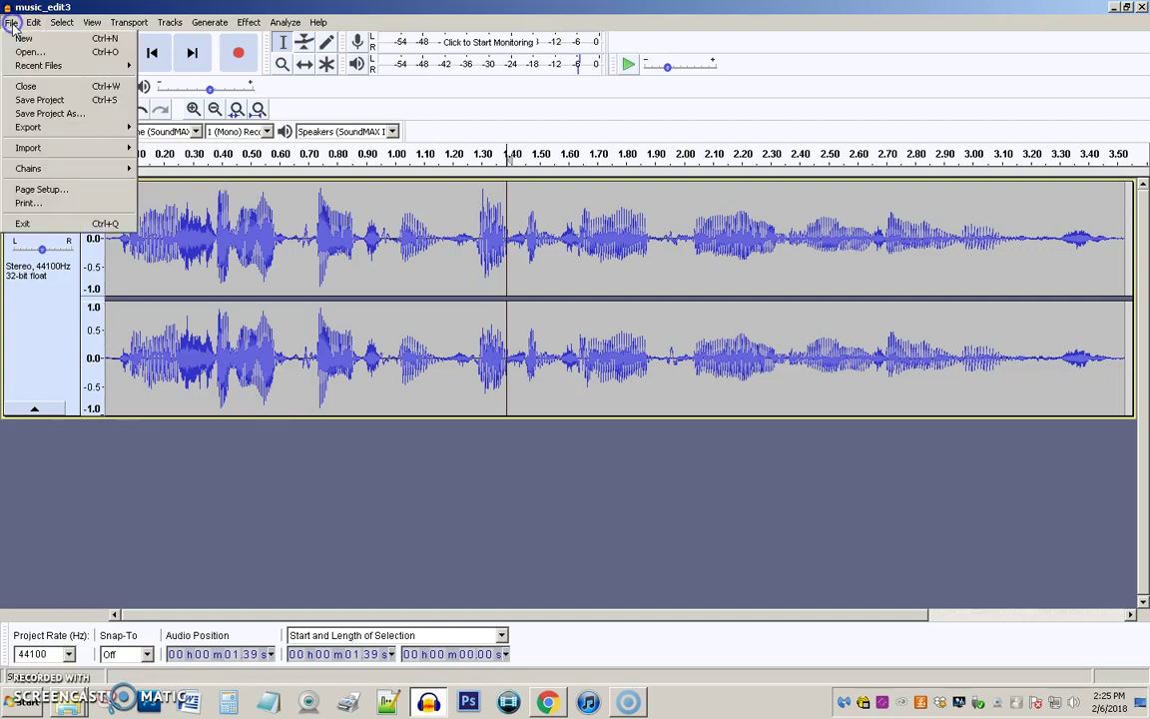
{"action": "mouse_move", "coordinate": [40, 127]}
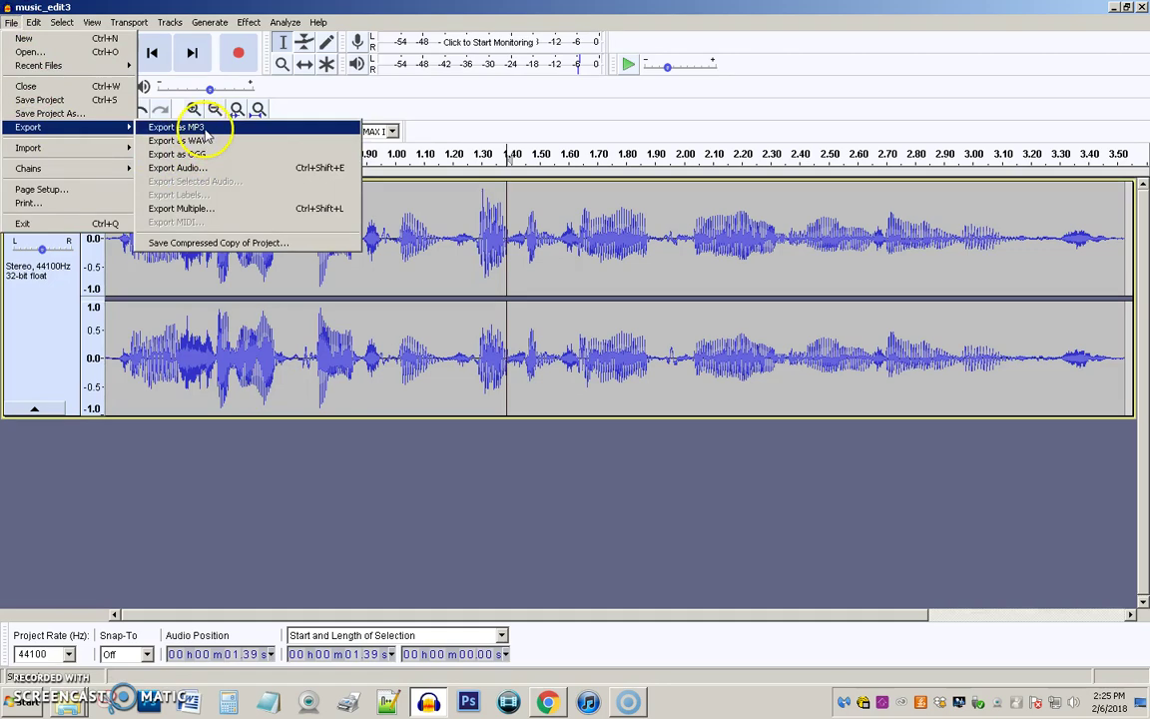
{"action": "left_click", "coordinate": [203, 126]}
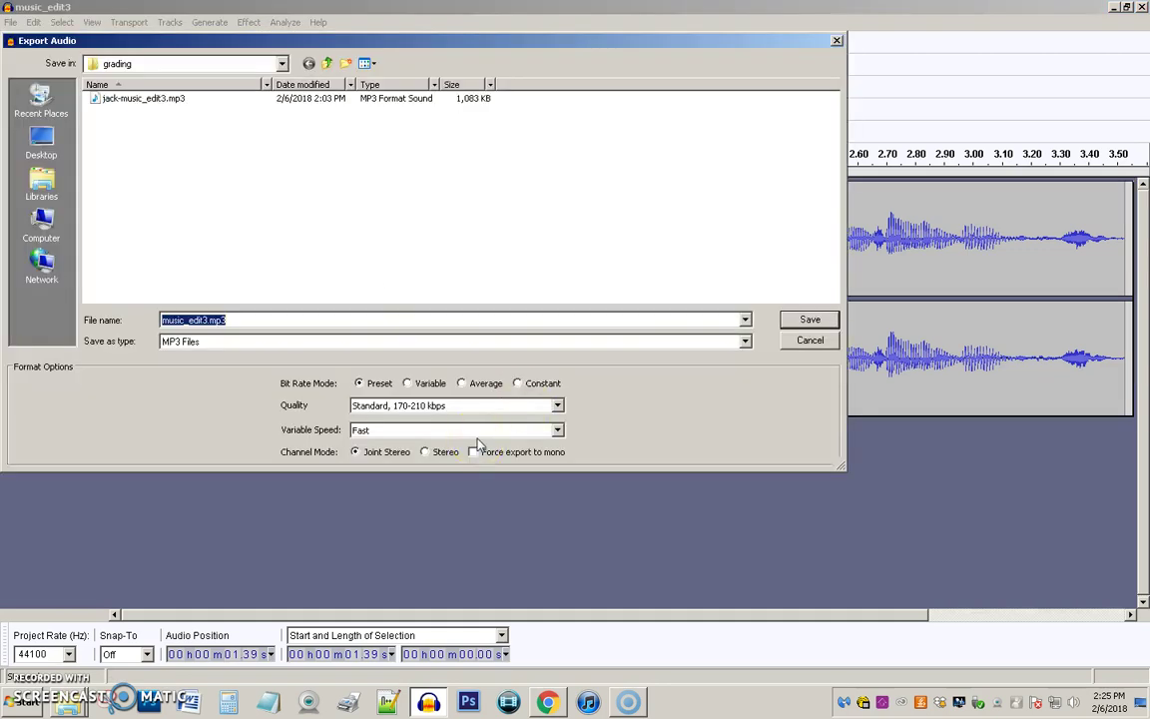